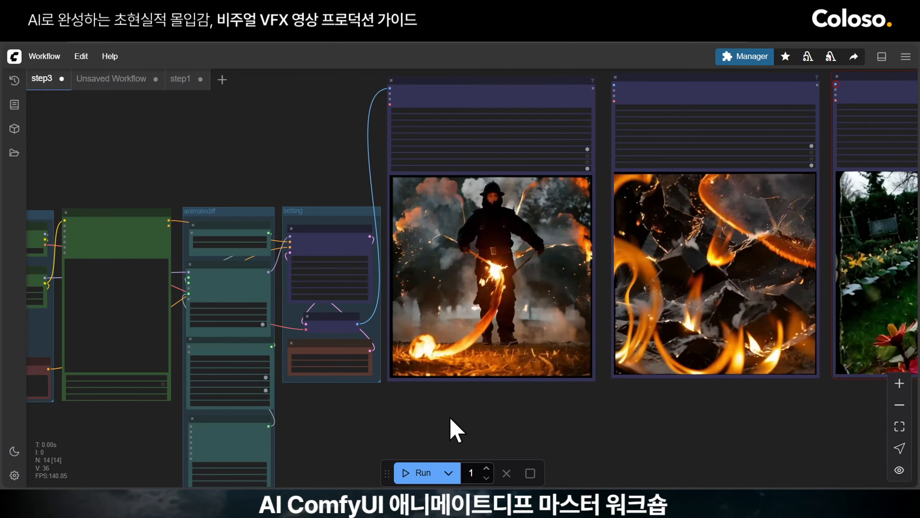
scroll(390, 428, "up", 4)
left_click_drag(452, 395, 663, 377)
scroll(663, 379, "down", 3)
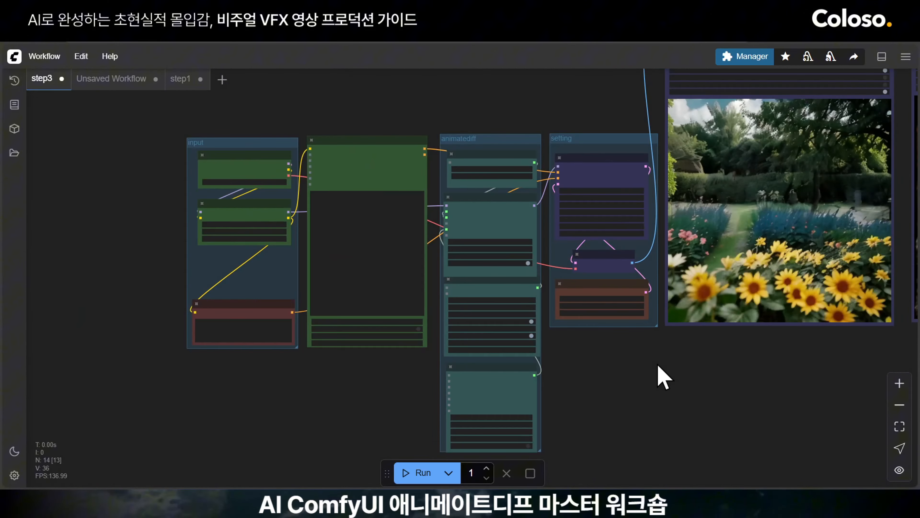
scroll(616, 411, "up", 2)
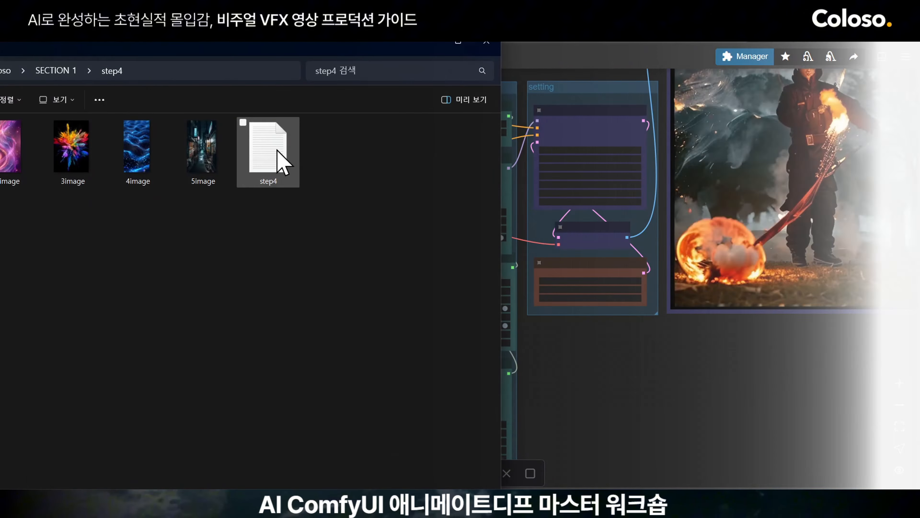
Load the step4 workflow file onto the canvas and dismiss the missing node types notice
left_click_drag(282, 161, 657, 432)
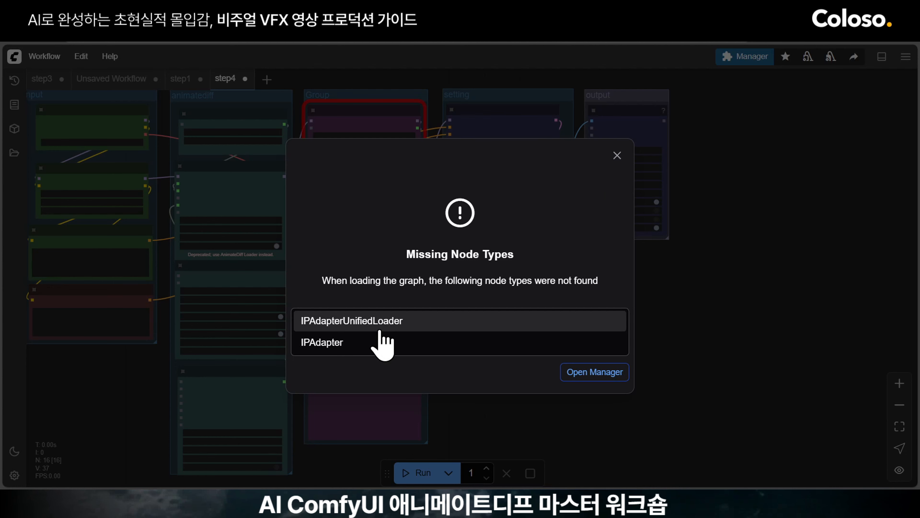
left_click(617, 155)
key(".")
scroll(548, 165, "up", 6)
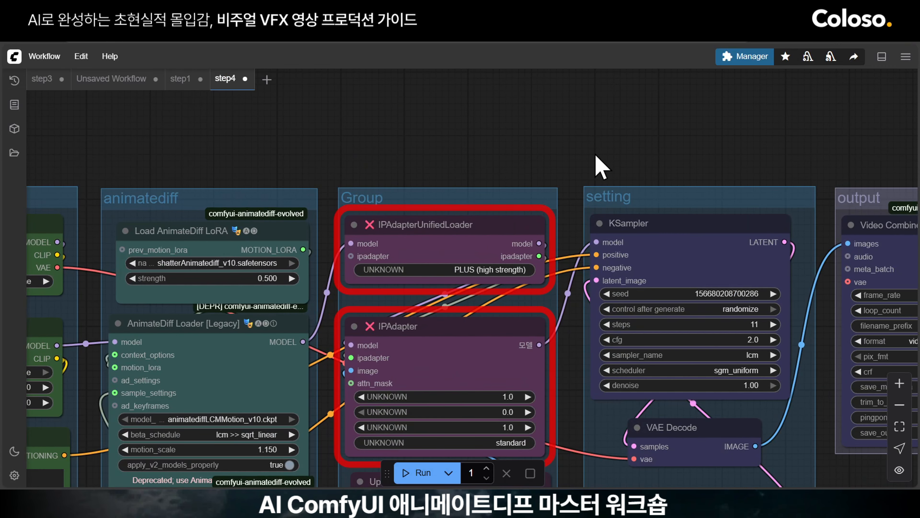
Install the nightly version of ComfyUI_IPAdapter_plus from the list of missing custom nodes
left_click(747, 56)
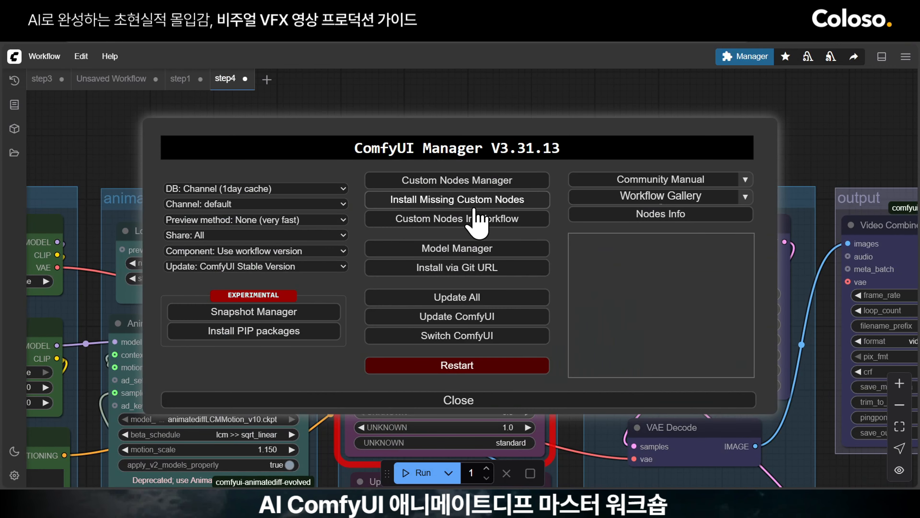
left_click(438, 202)
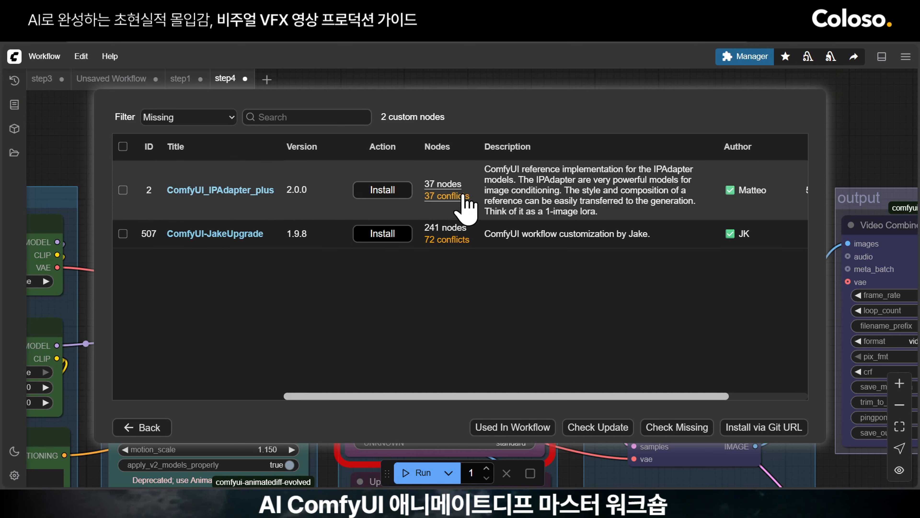
left_click(383, 193)
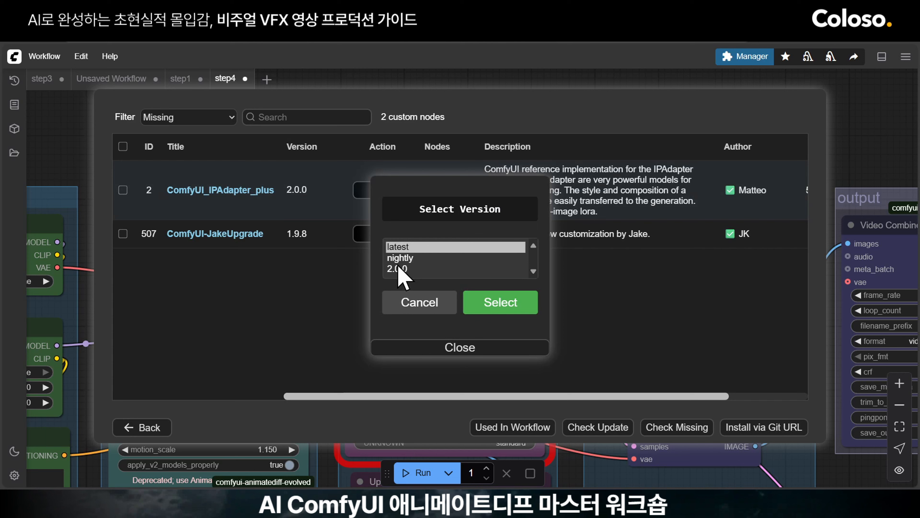
left_click(403, 257)
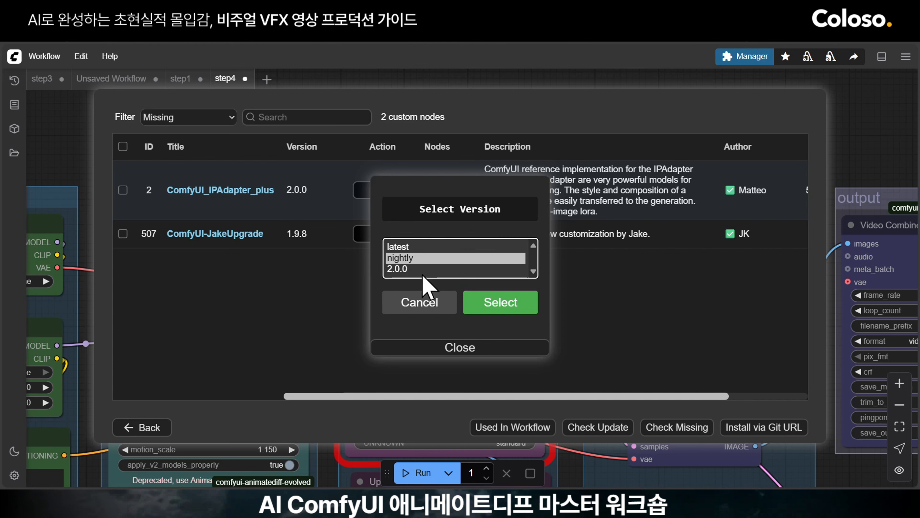
left_click(496, 302)
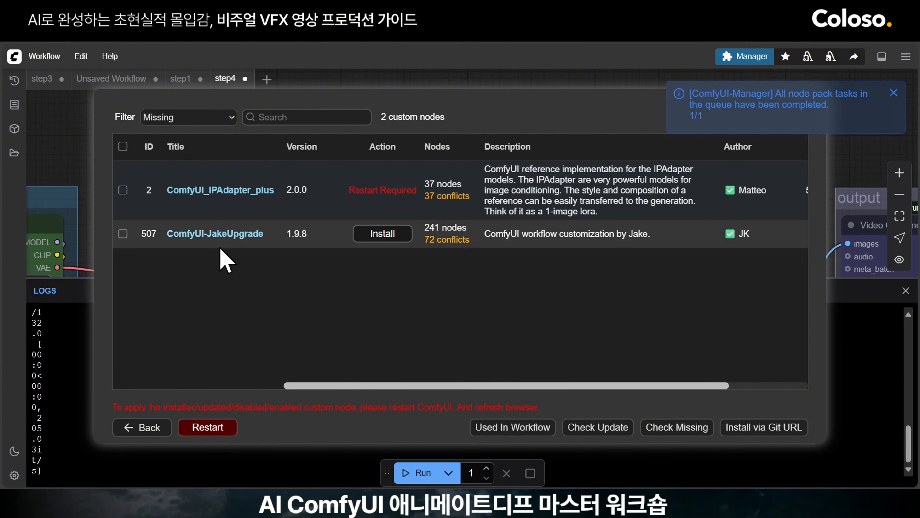
Install the nightly version of ComfyUI-JakeUpgrade and restart ComfyUI to apply the installed nodes
left_click(371, 236)
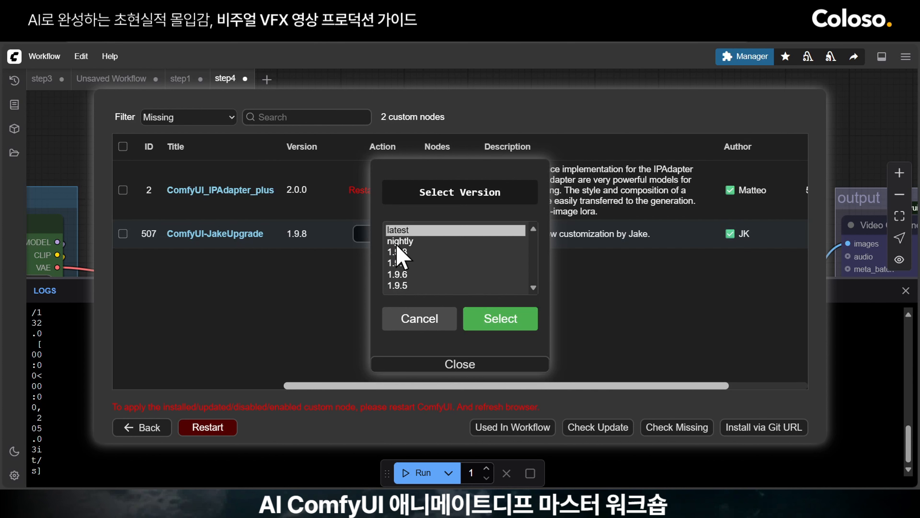
left_click(397, 244)
left_click(509, 325)
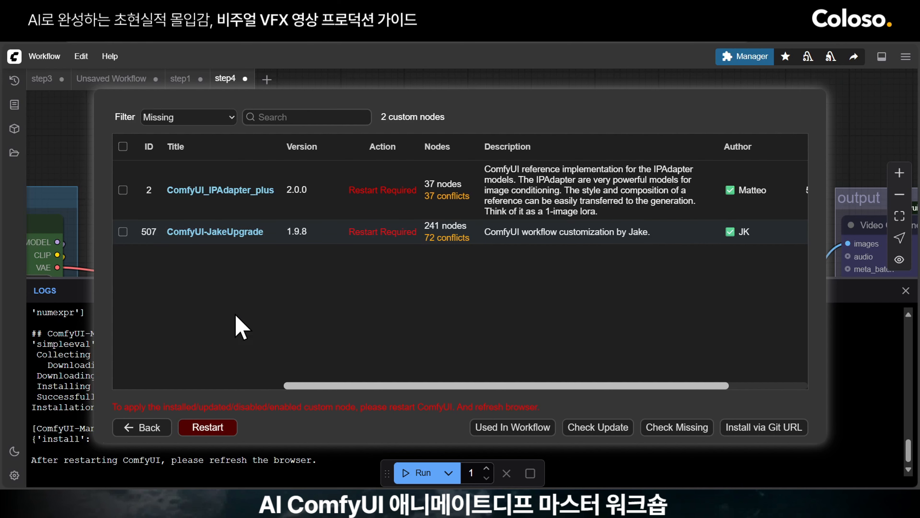
left_click(214, 433)
left_click(518, 299)
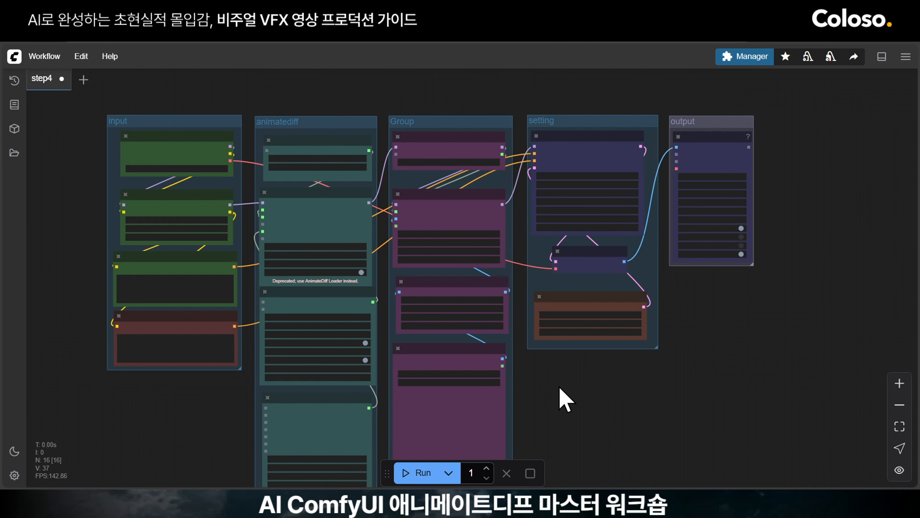
Examine the IPAdapter Unified Loader and IPAdapter nodes and their connections to the AnimateDiff Loader and KSampler
scroll(565, 400, "up", 5)
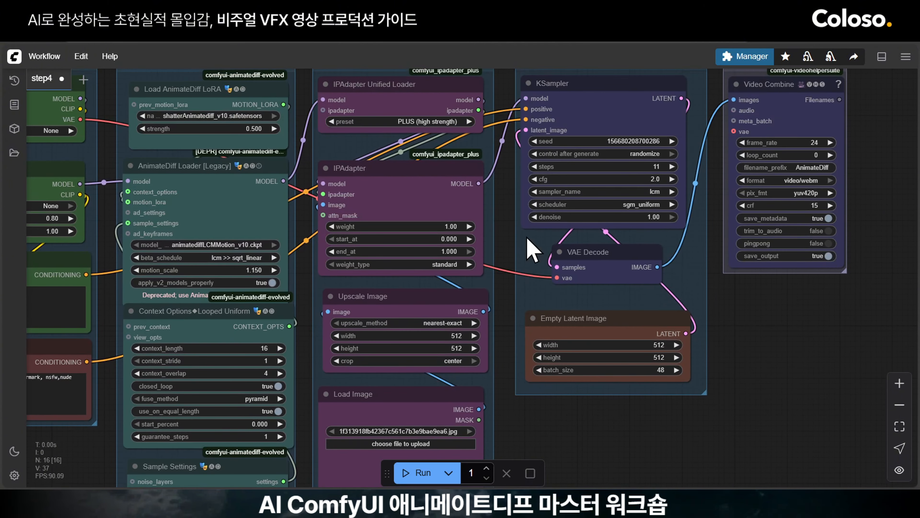
scroll(337, 160, "up", 3)
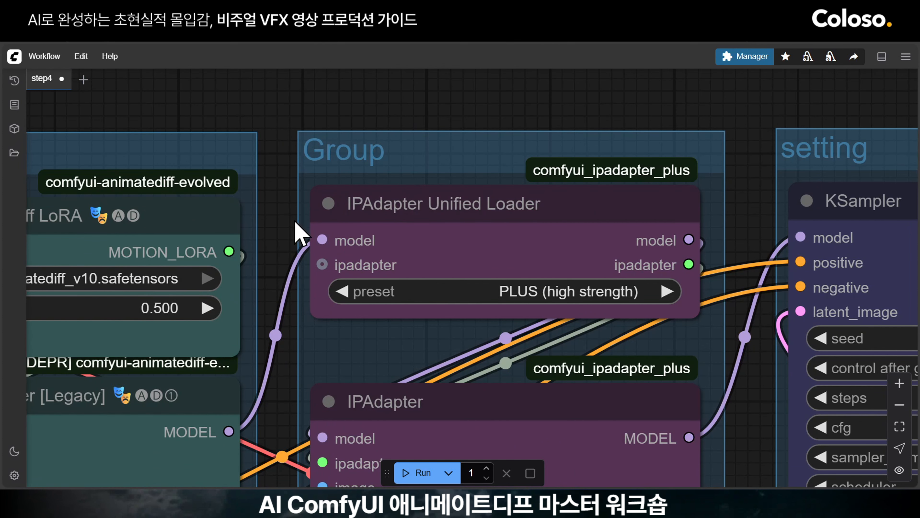
scroll(292, 250, "down", 3)
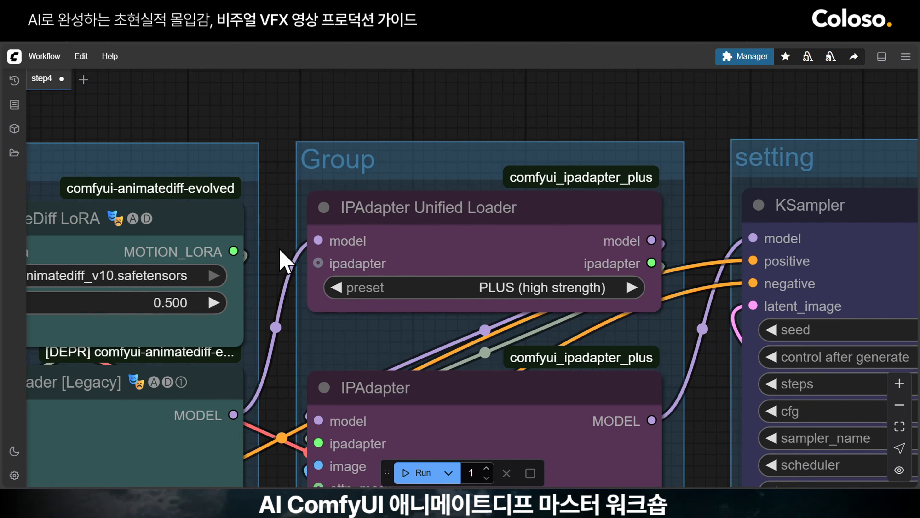
left_click_drag(481, 146, 446, 132)
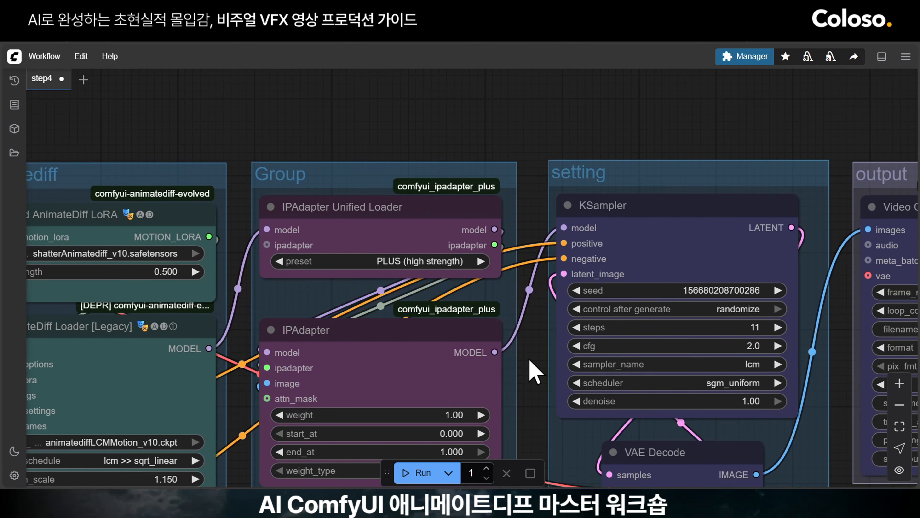
left_click_drag(530, 369, 540, 283)
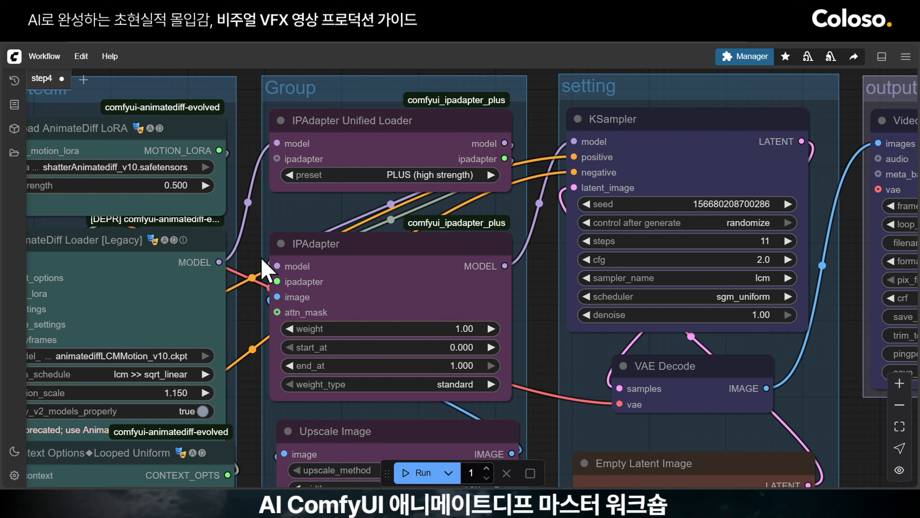
left_click_drag(252, 253, 259, 190)
scroll(561, 242, "down", 4)
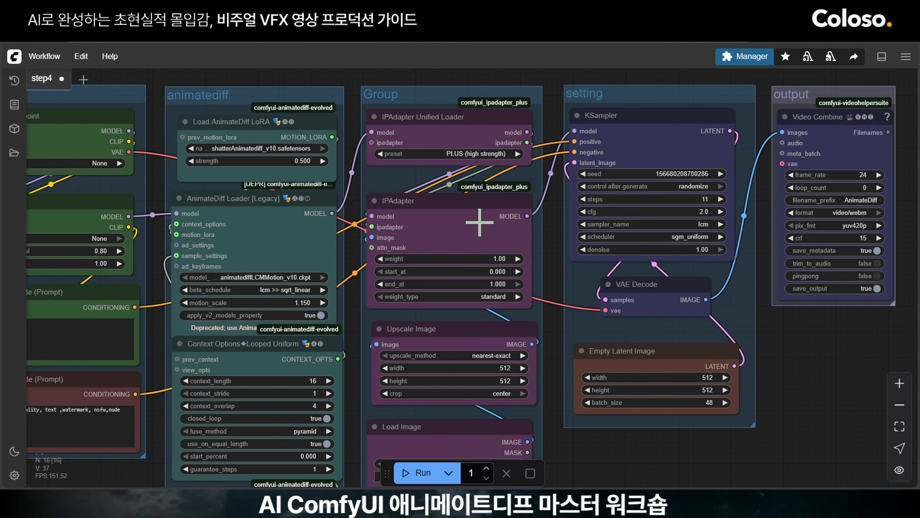
left_click_drag(479, 222, 480, 217)
scroll(807, 339, "down", 5)
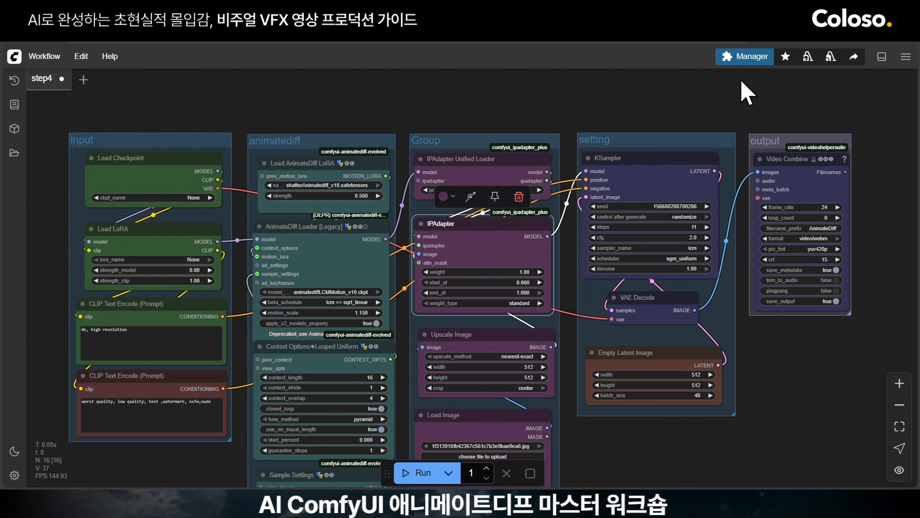
Search the Model Manager for "ipadapter" and install the ip-adapter-plus_sd15.safetensors model
left_click(749, 60)
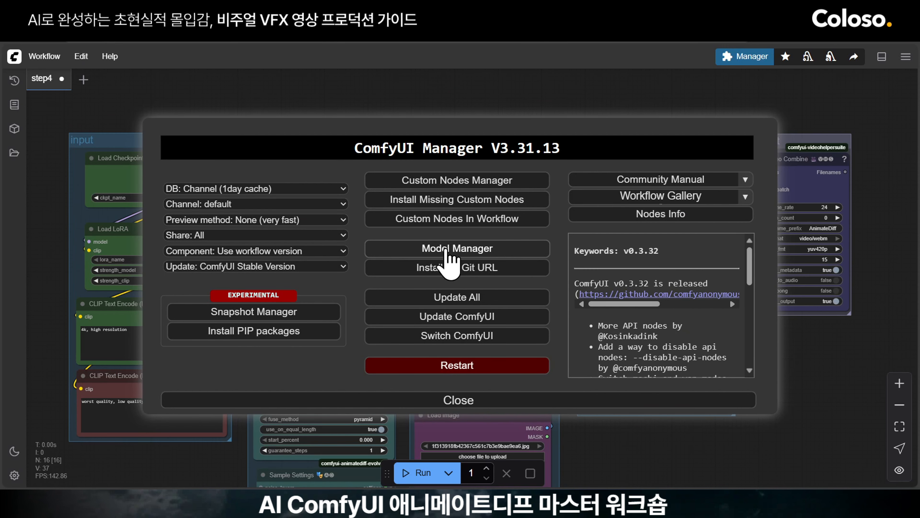
left_click(463, 251)
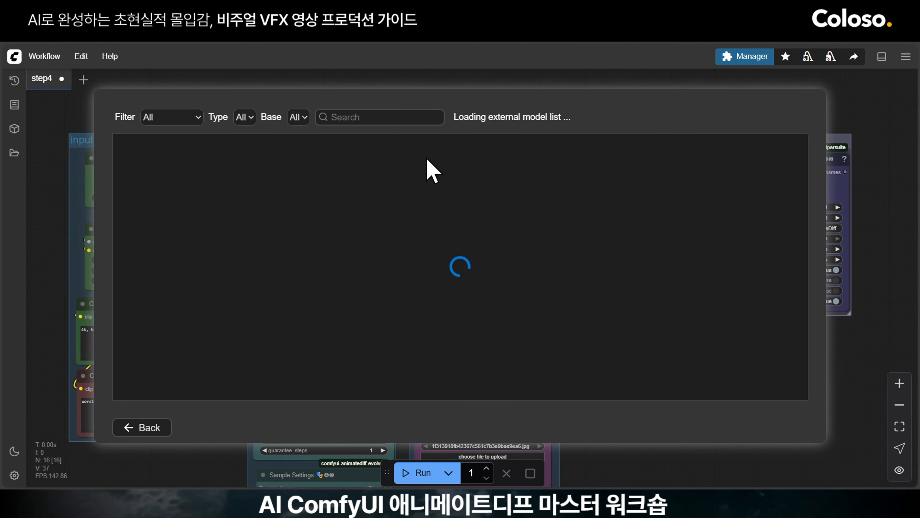
left_click(488, 119)
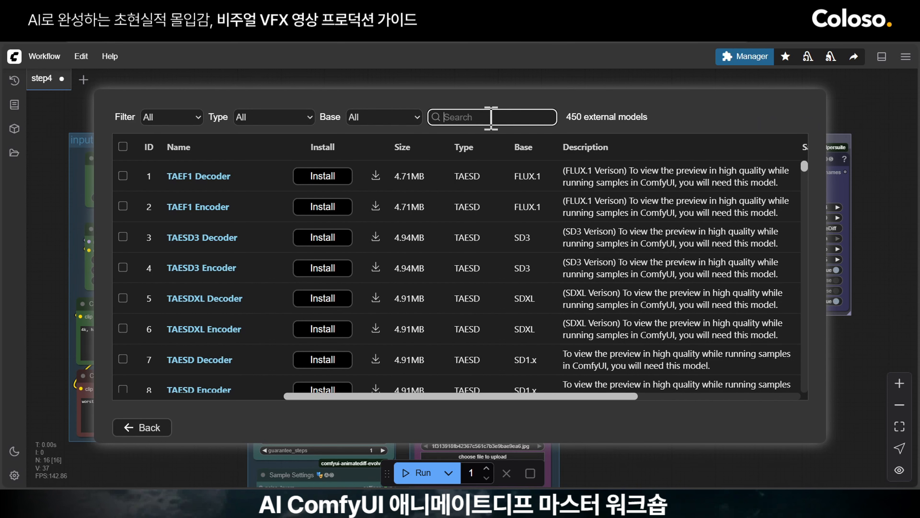
type("ㅏ")
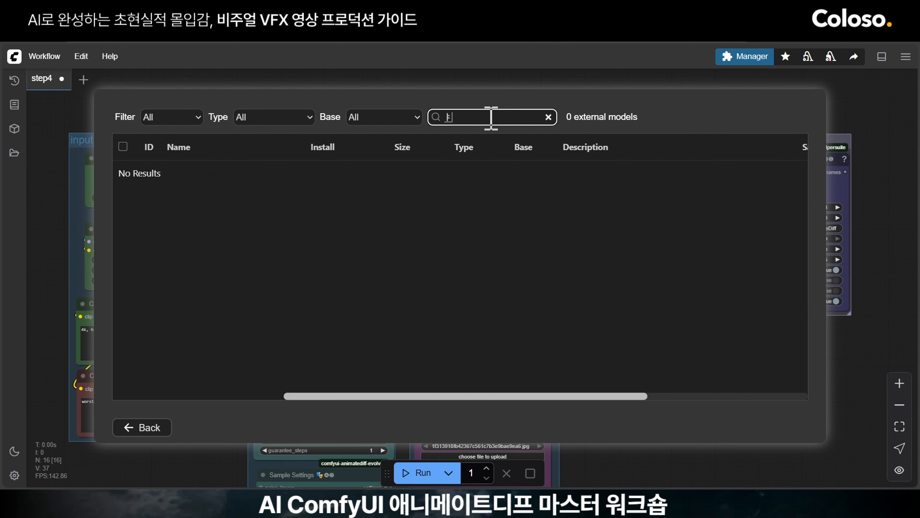
type("ㅔ")
key("BackSpace")
key("BackSpace")
type("ip")
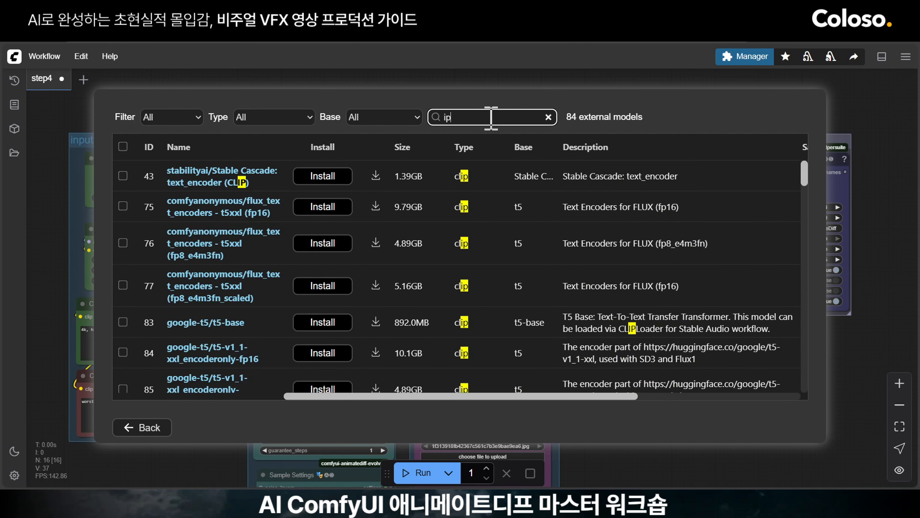
type("adapter")
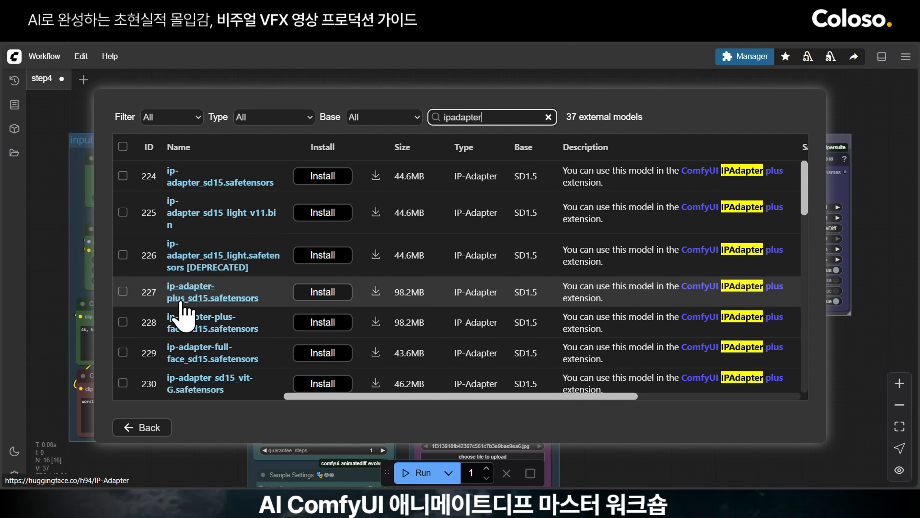
left_click(323, 299)
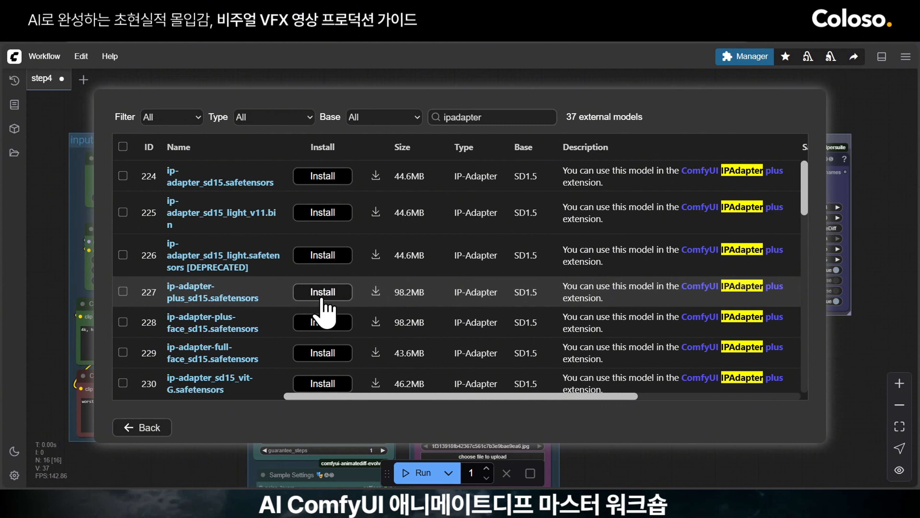
left_click(335, 294)
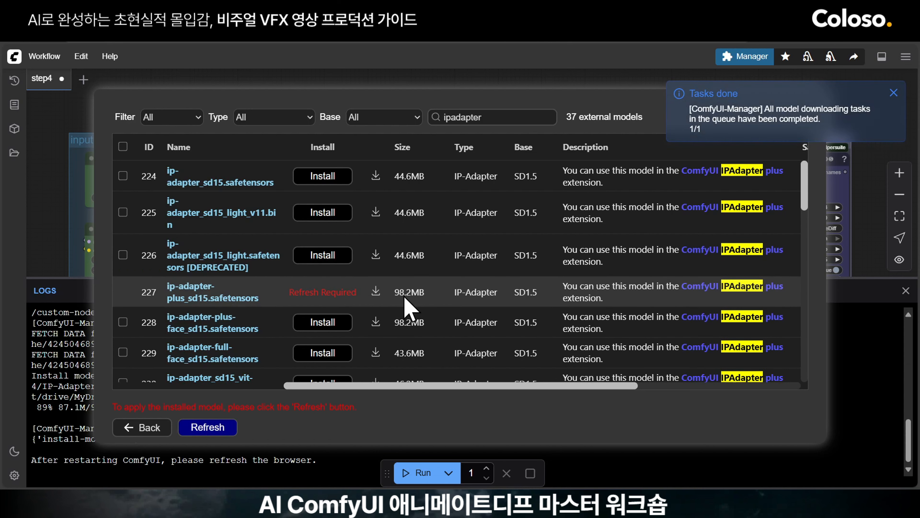
Search the external models for "vit", install the CLIPVision model (IP-Adapter) CLIP-ViT-H-14-laion2B-s32B-b79K, and return to the manager's main window
double_click(502, 117)
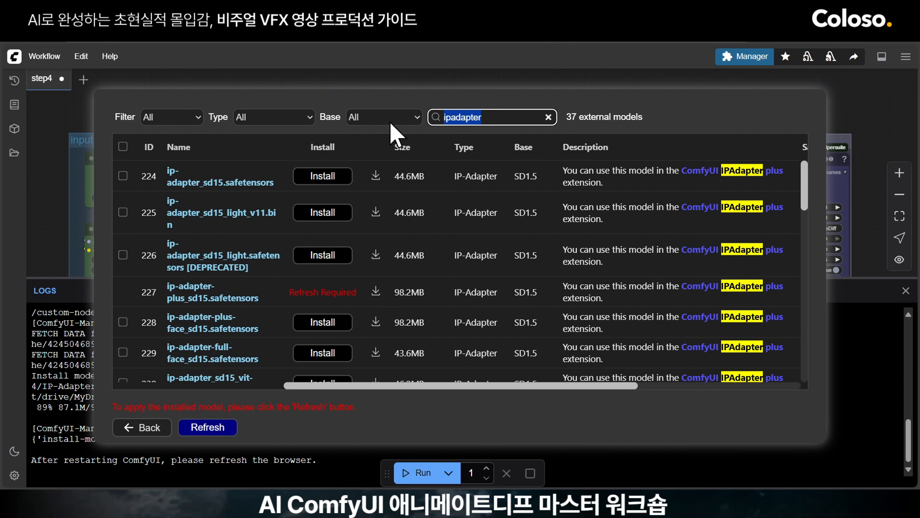
key("BackSpace")
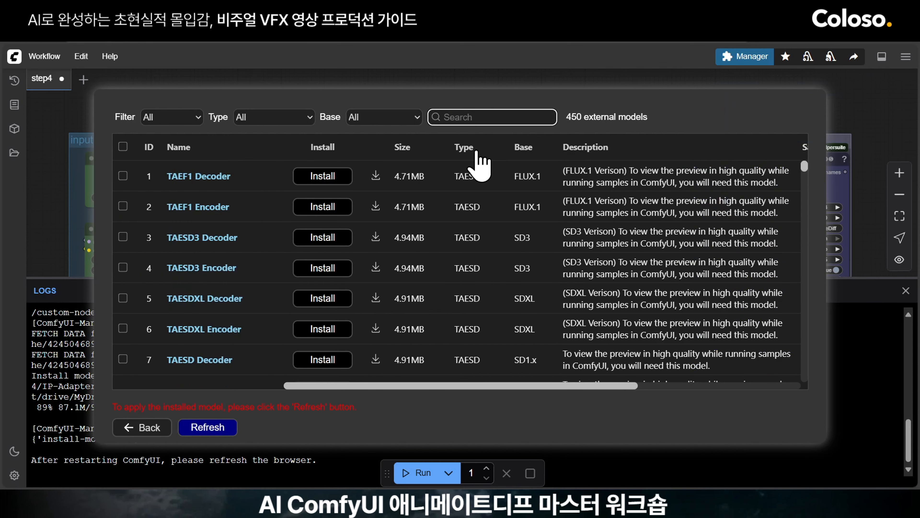
type("clip")
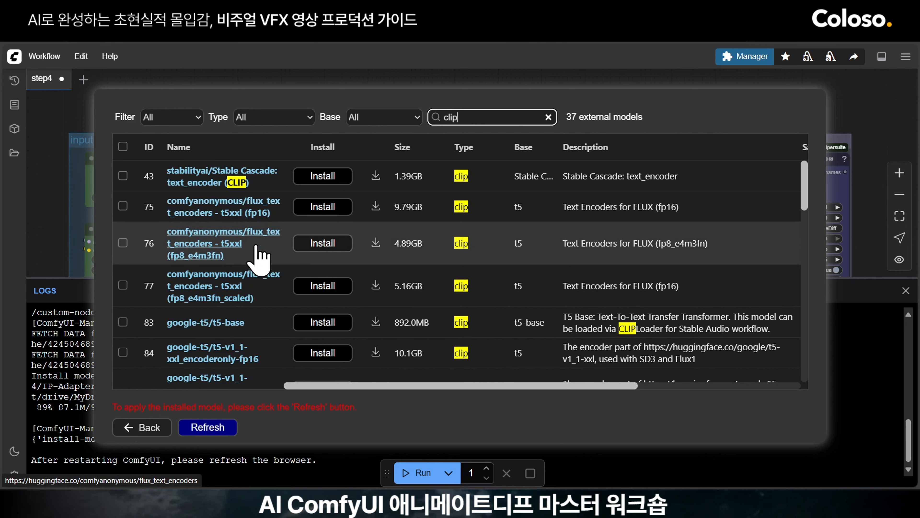
left_click_drag(482, 117, 417, 123)
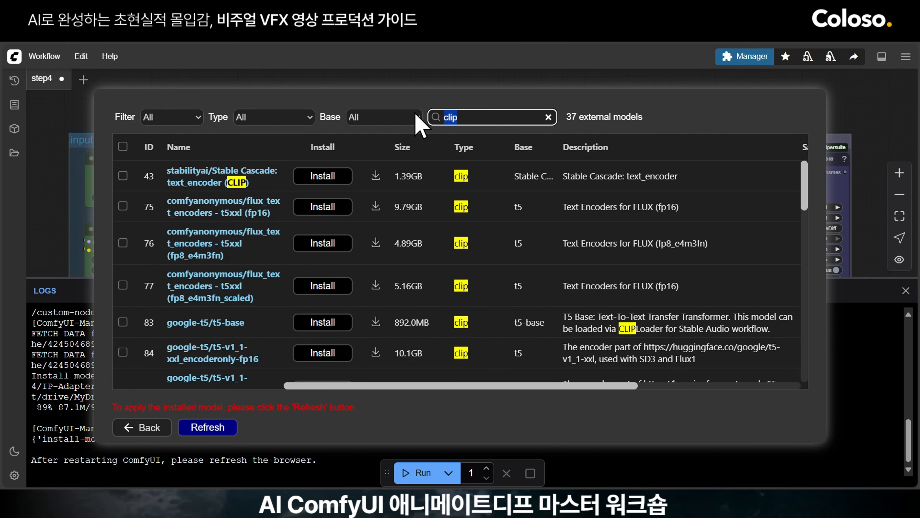
key("BackSpace")
type("vi")
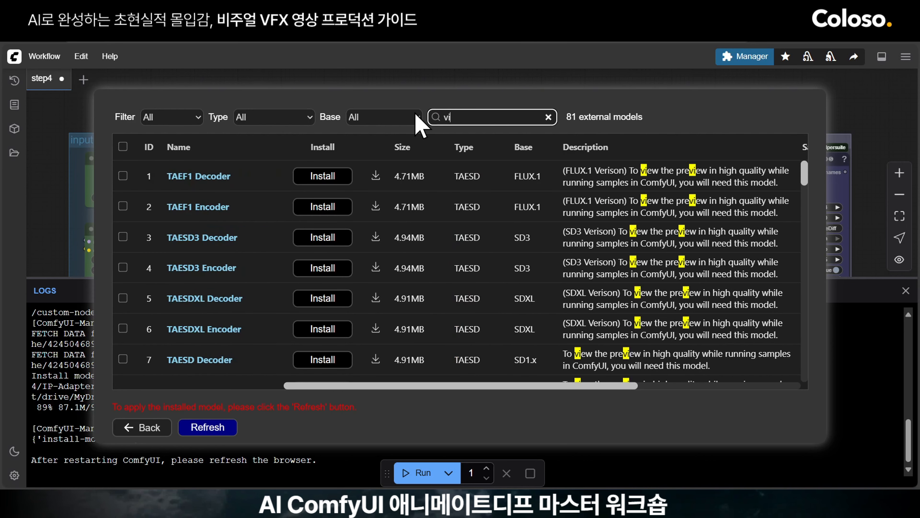
key("BackSpace")
key("BackSpace")
type("vit")
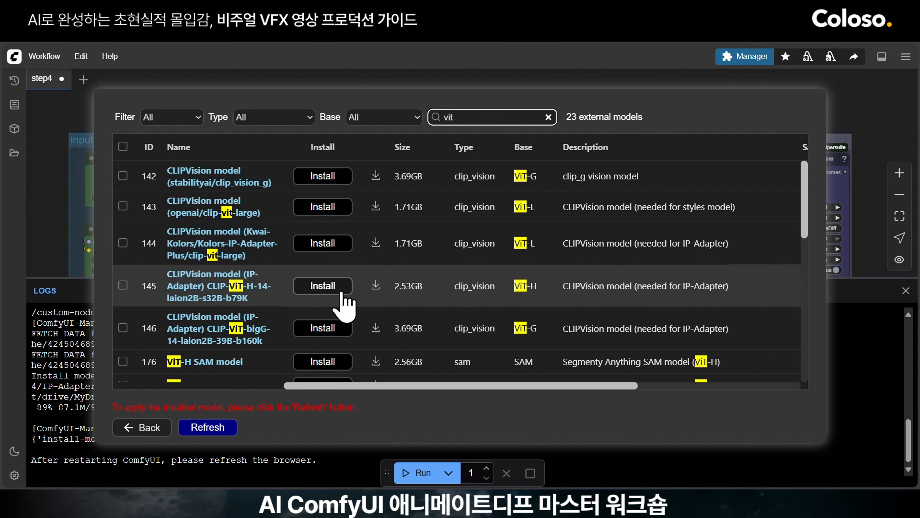
left_click(340, 292)
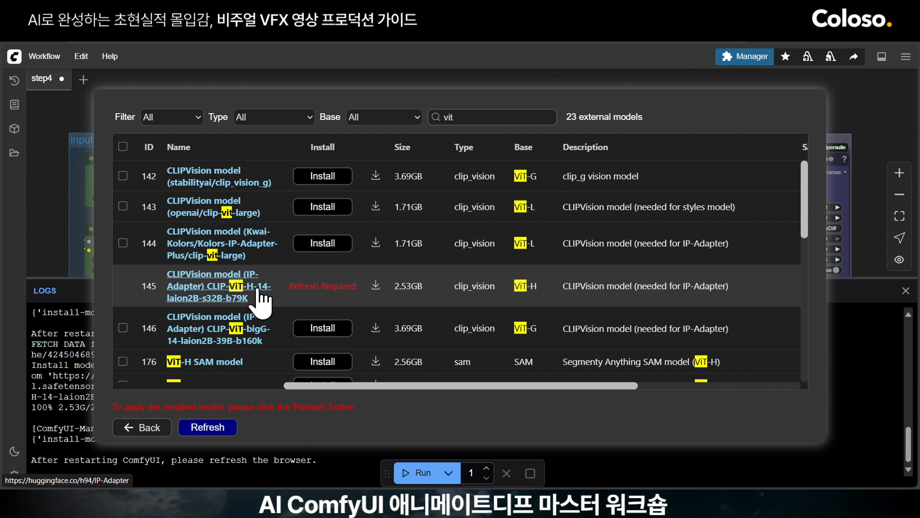
left_click(140, 428)
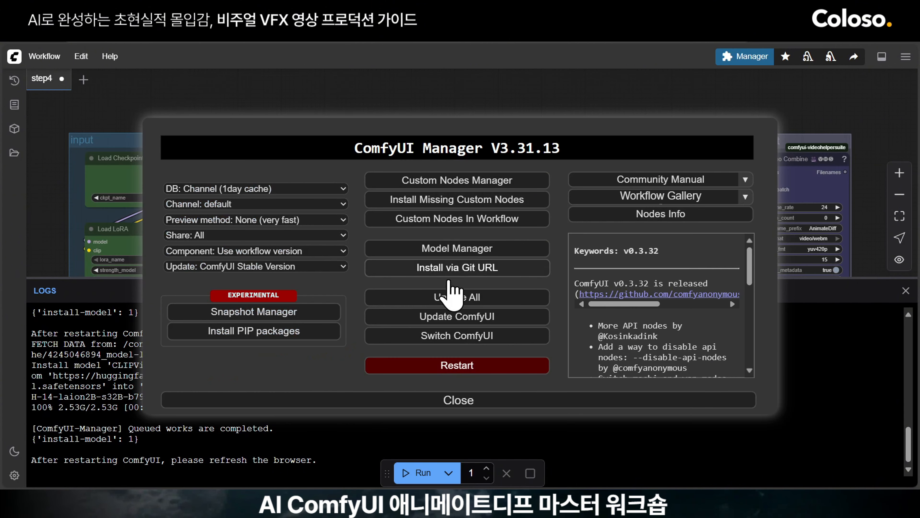
Close the ComfyUI Manager and reload the page, agreeing to leave with unsaved changes
left_click(469, 401)
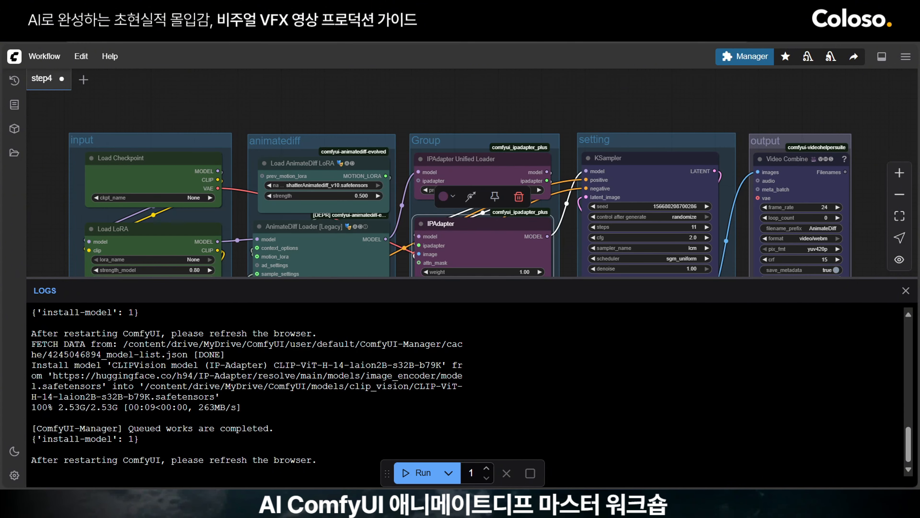
key("F5")
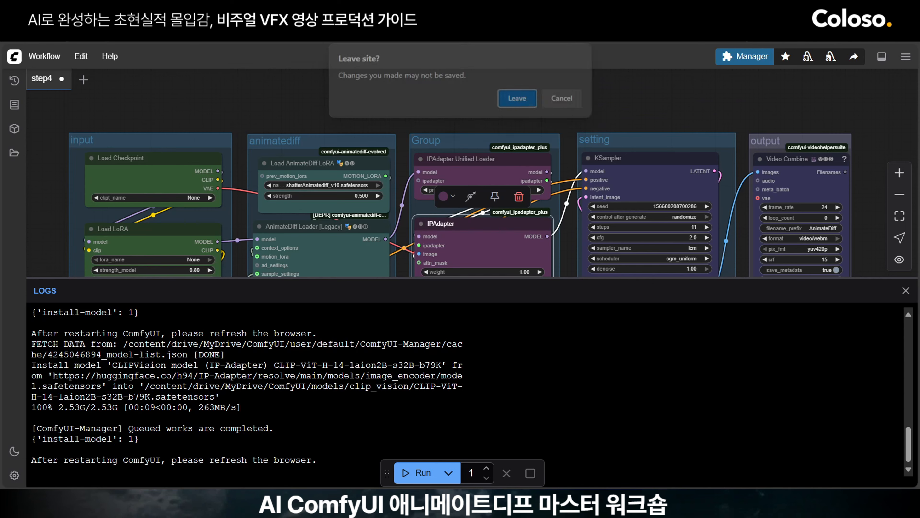
left_click(512, 104)
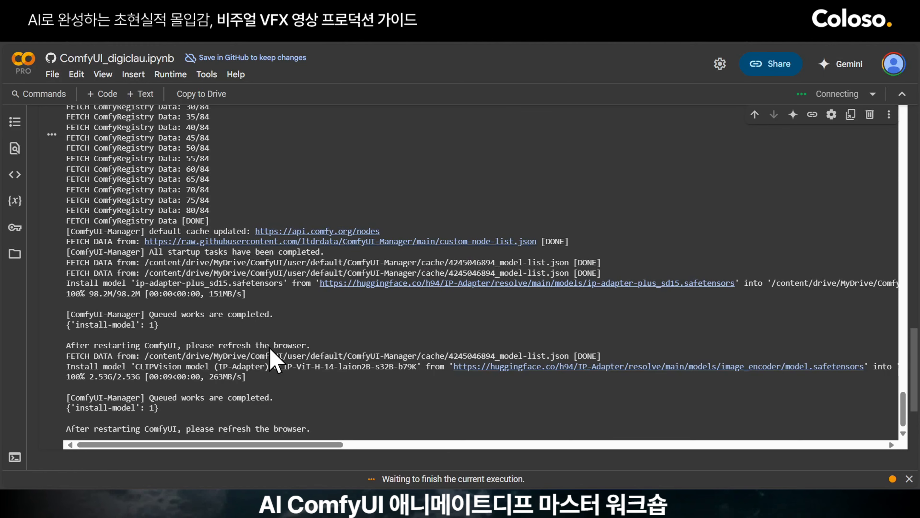
In the Colab notebook, stop the running ComfyUI launch cell and run it again with all four options still enabled
left_click_drag(903, 408, 913, 100)
scroll(714, 322, "up", 10)
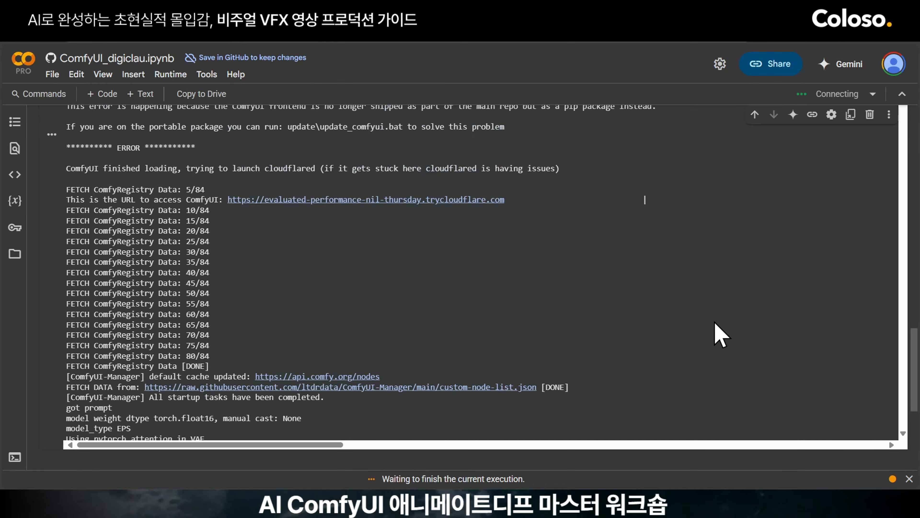
scroll(719, 335, "up", 15)
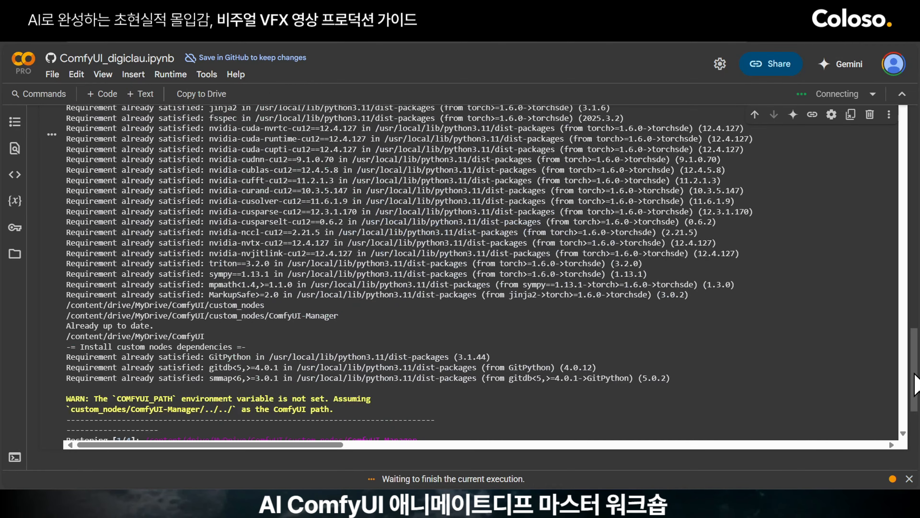
left_click_drag(915, 374, 916, 267)
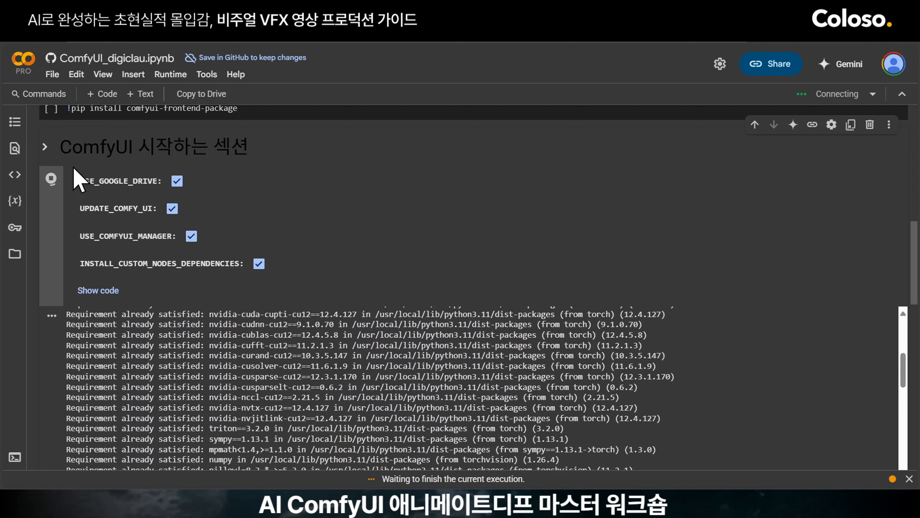
left_click(51, 177)
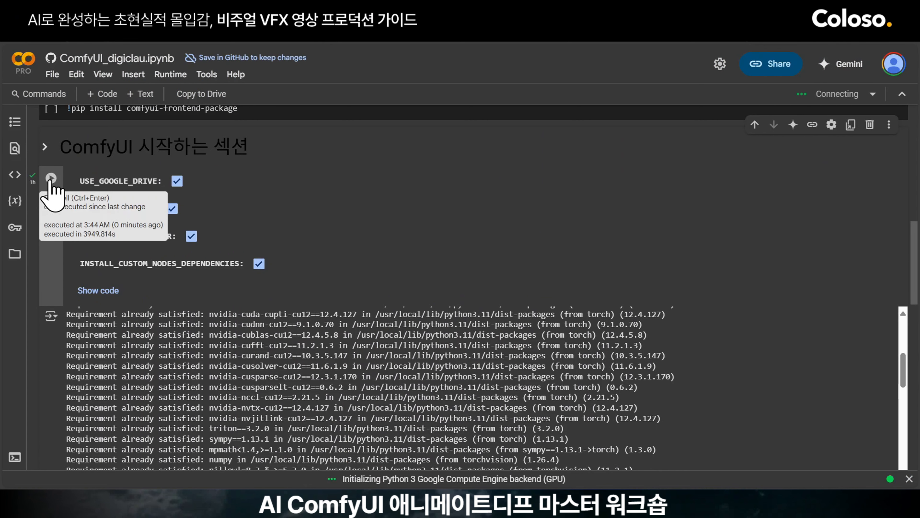
left_click(51, 177)
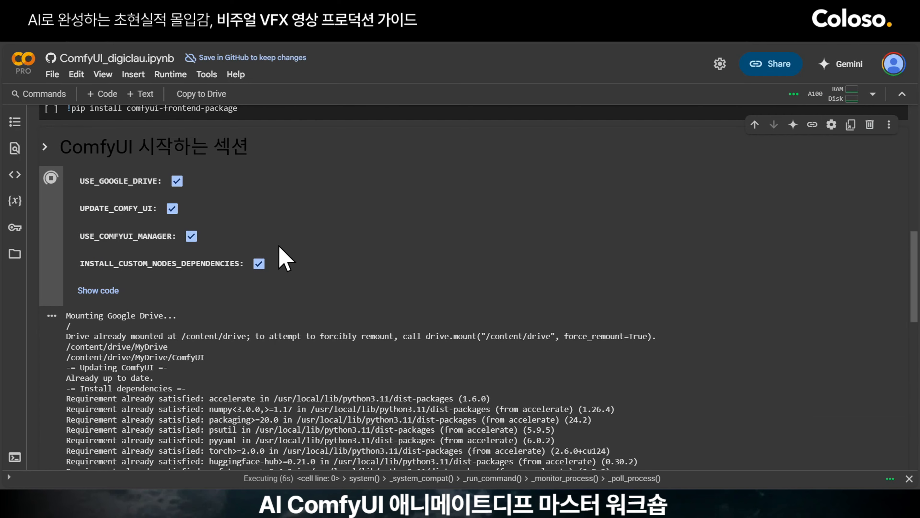
Reopen ComfyUI from the restarted notebook, dismiss the API nodes introduction, and load the step4 workflow file onto the canvas
scroll(284, 258, "down", 15)
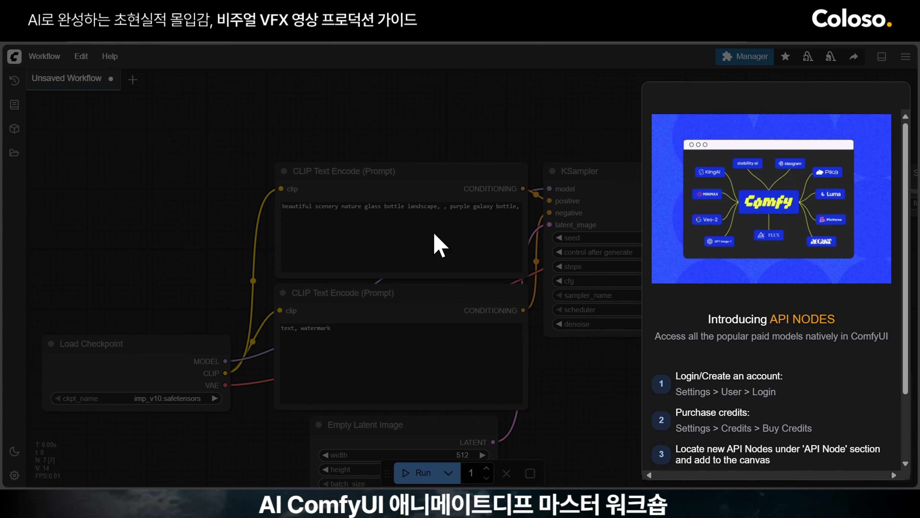
left_click(604, 406)
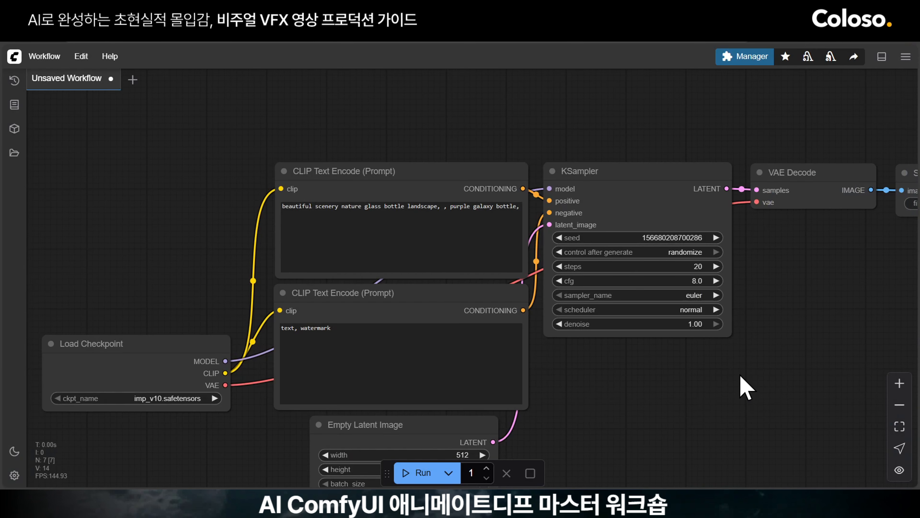
scroll(742, 376, "down", 3)
left_click_drag(741, 376, 653, 268)
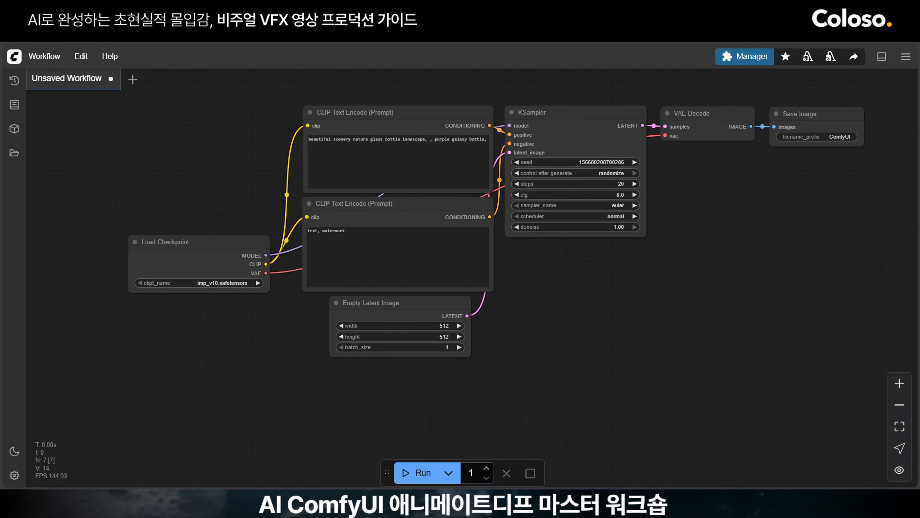
left_click(290, 505)
left_click_drag(272, 149, 632, 350)
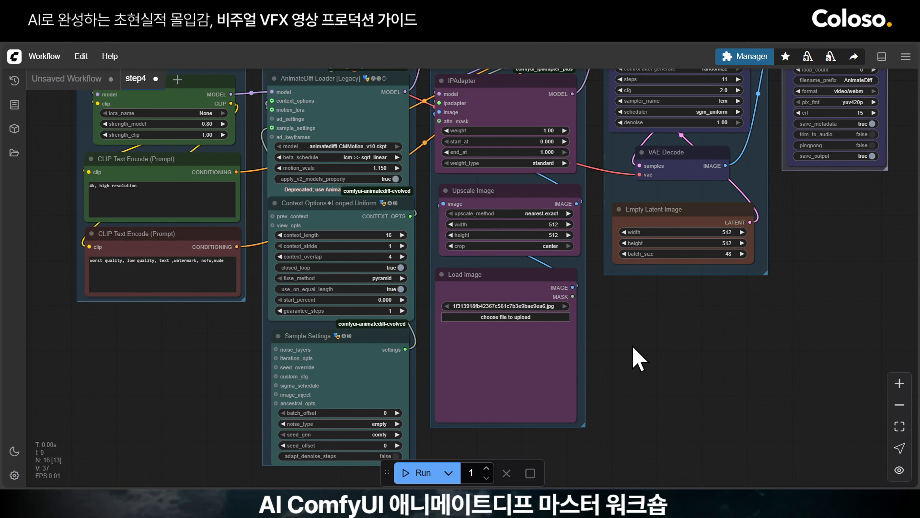
Set the Load Checkpoint node's ckpt_name to juggernaut_reborn.safetensors
scroll(714, 426, "down", 5)
scroll(715, 425, "up", 5)
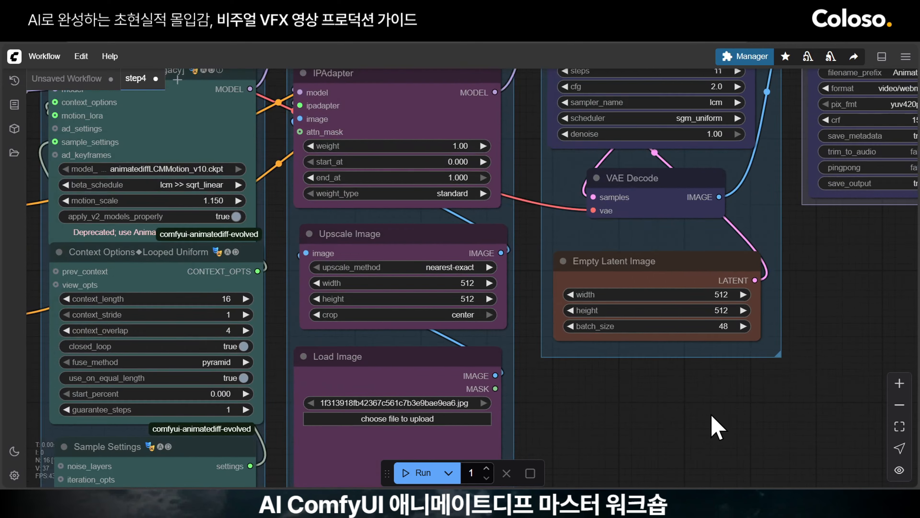
left_click_drag(838, 377, 822, 427)
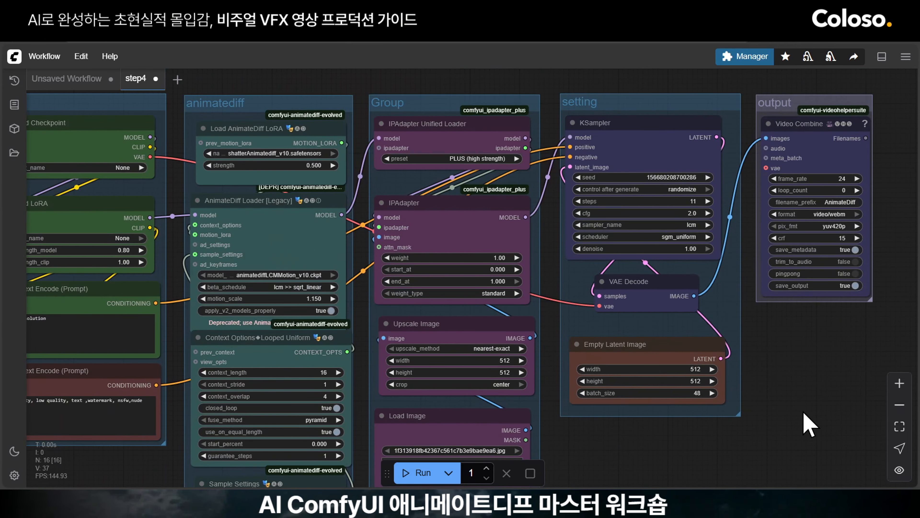
scroll(369, 128, "up", 5)
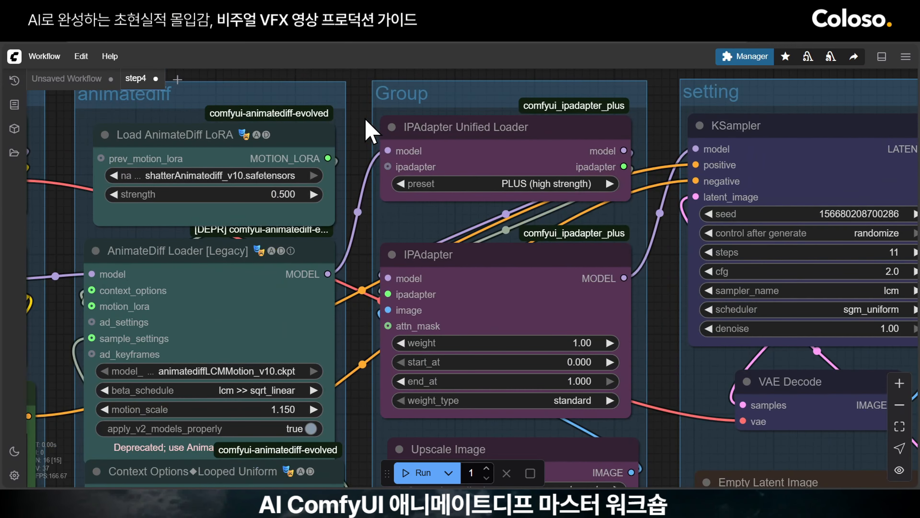
left_click_drag(369, 129, 796, 154)
scroll(253, 203, "up", 3)
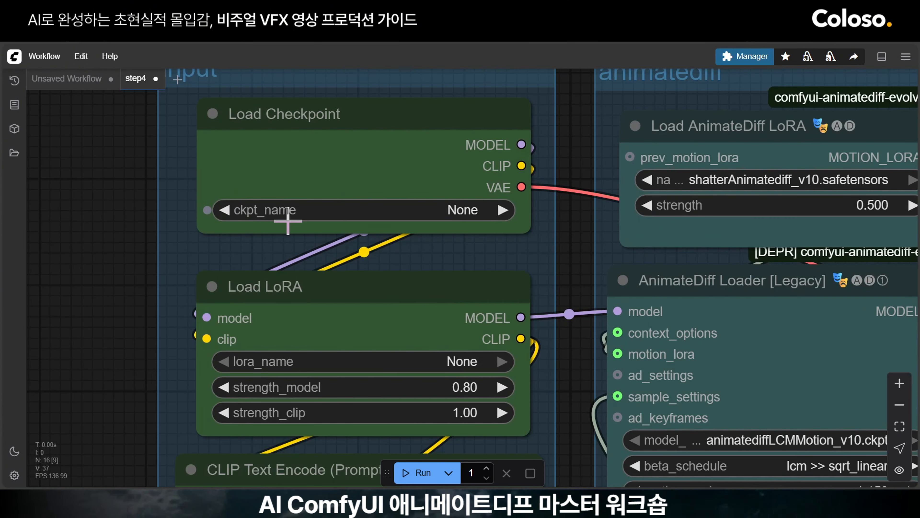
left_click(286, 210)
left_click(375, 229)
Set the Load LoRA node's lora_name to lcm-lora-sd1-5.safetensors
left_click_drag(567, 344, 574, 222)
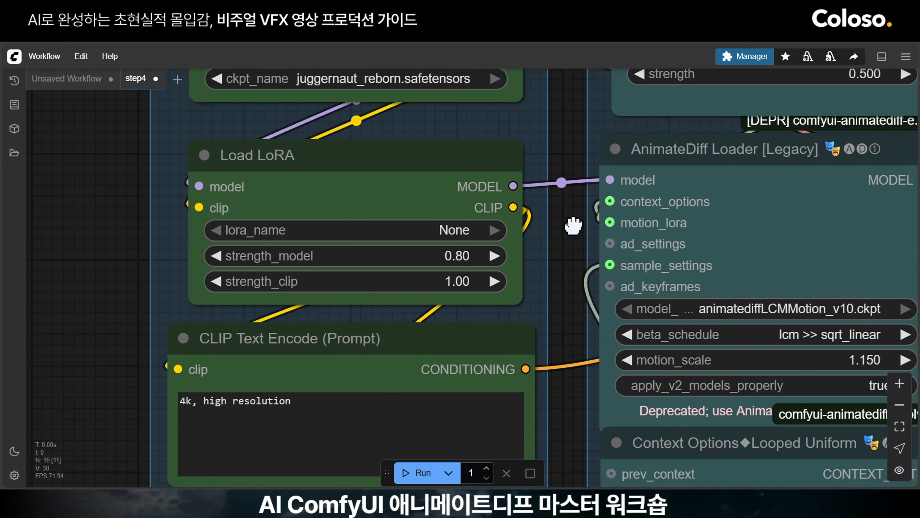
scroll(538, 232, "up", 3)
left_click(422, 216)
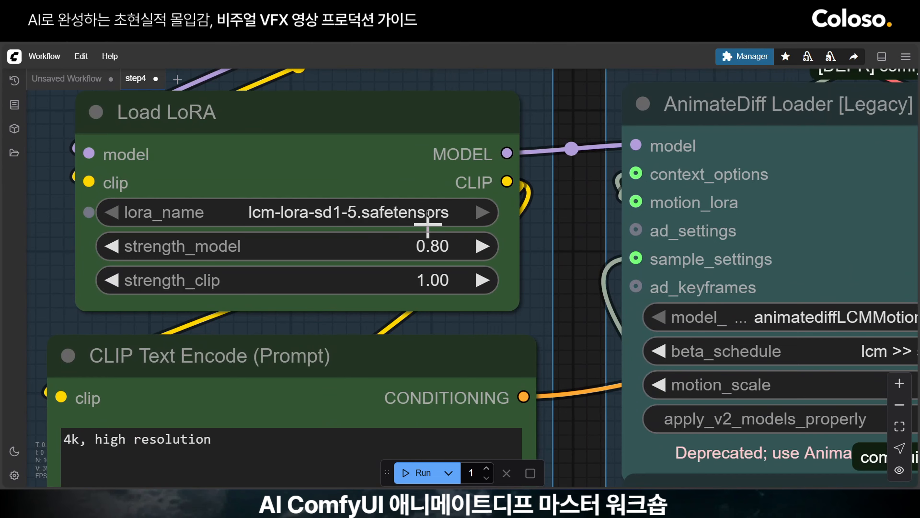
Examine the prompts and the chain from AnimateDiff Loader through IPAdapter Unified Loader and IPAdapter to Upscale Image and Load Image
scroll(579, 343, "down", 4)
left_click_drag(578, 343, 573, 162)
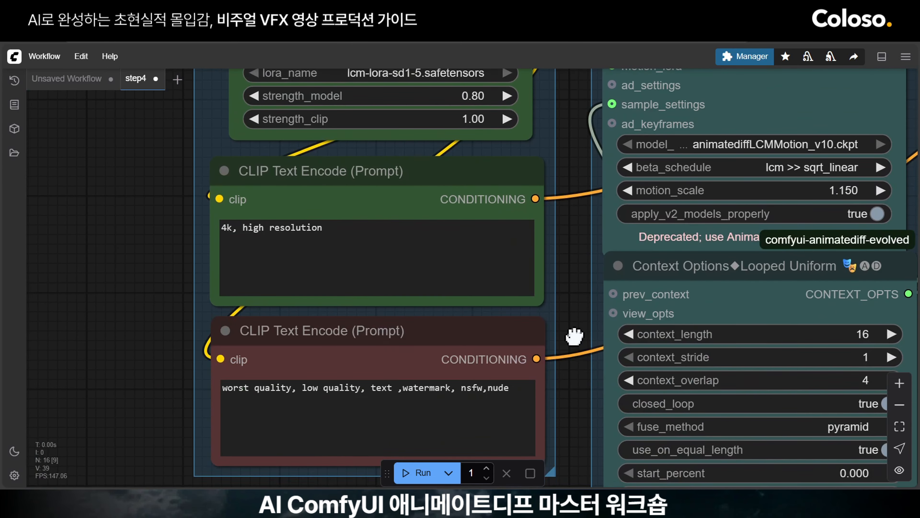
left_click_drag(551, 329, 362, 406)
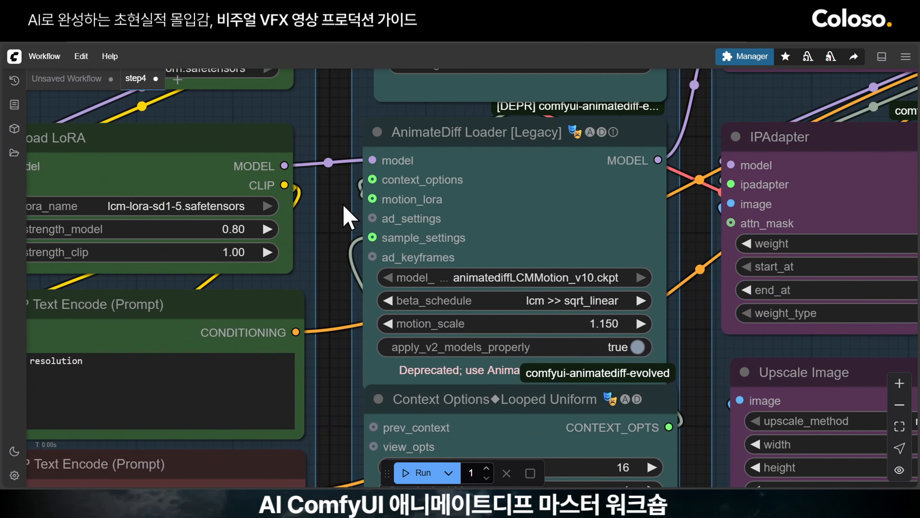
left_click_drag(344, 202, 337, 254)
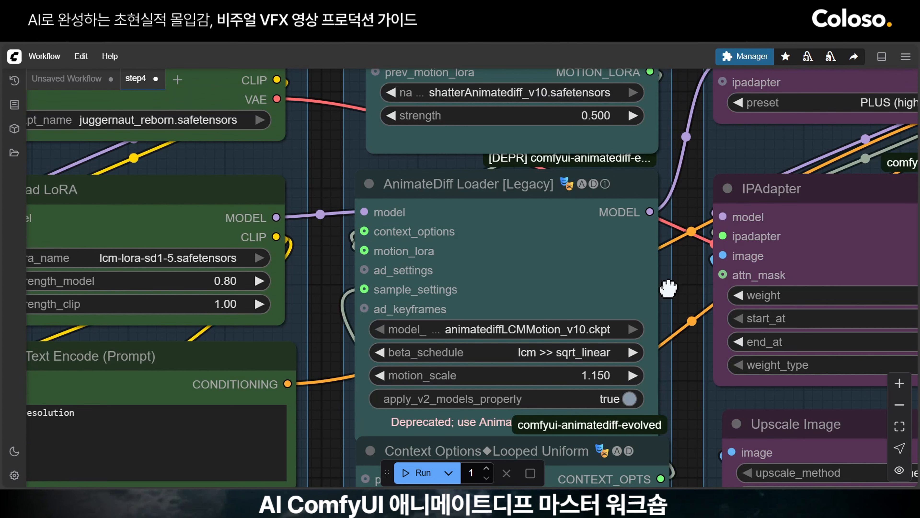
left_click_drag(667, 288, 304, 305)
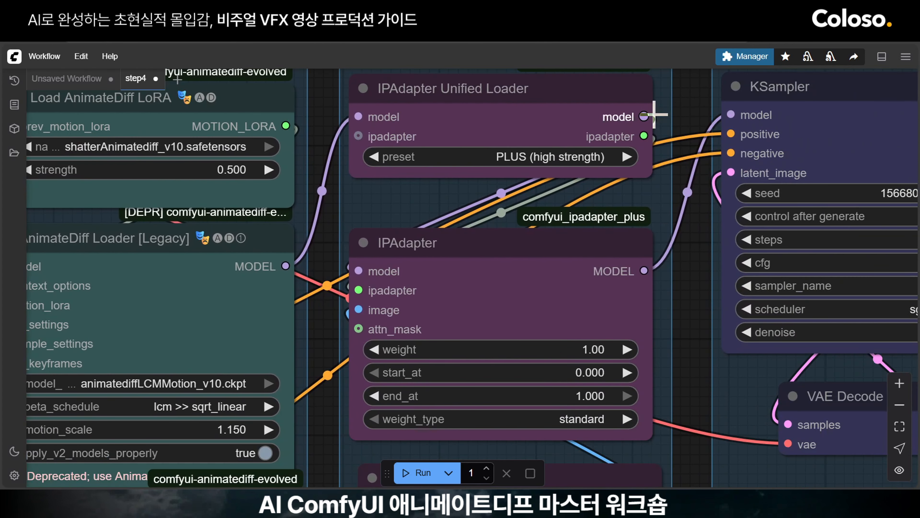
mouse_move(511, 112)
left_mouse_down()
mouse_move(442, 123)
mouse_move(522, 107)
mouse_move(524, 123)
left_mouse_up()
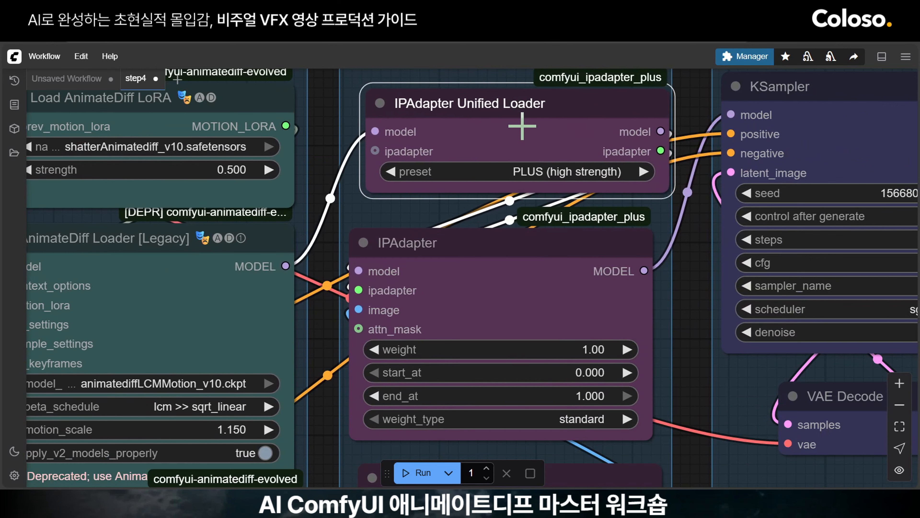
mouse_move(538, 277)
left_mouse_down()
mouse_move(565, 269)
mouse_move(570, 277)
mouse_move(538, 269)
left_mouse_up()
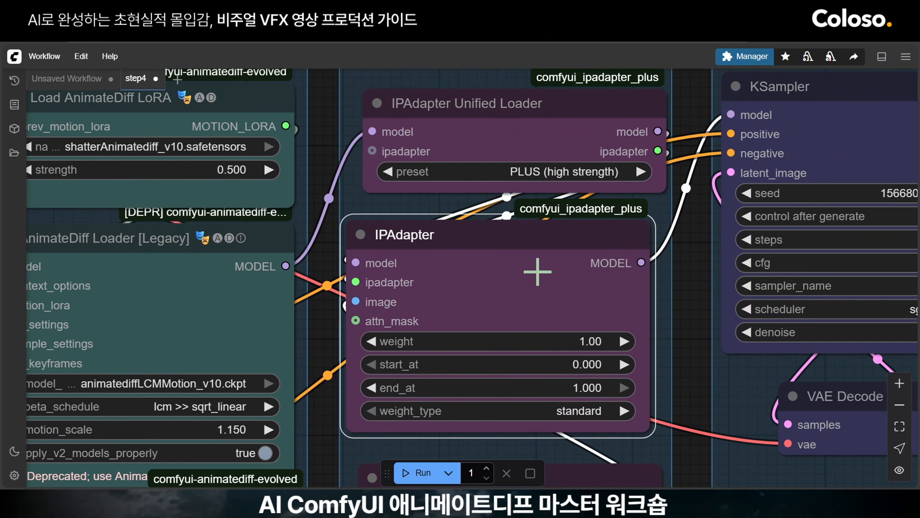
left_click_drag(681, 394, 644, 192)
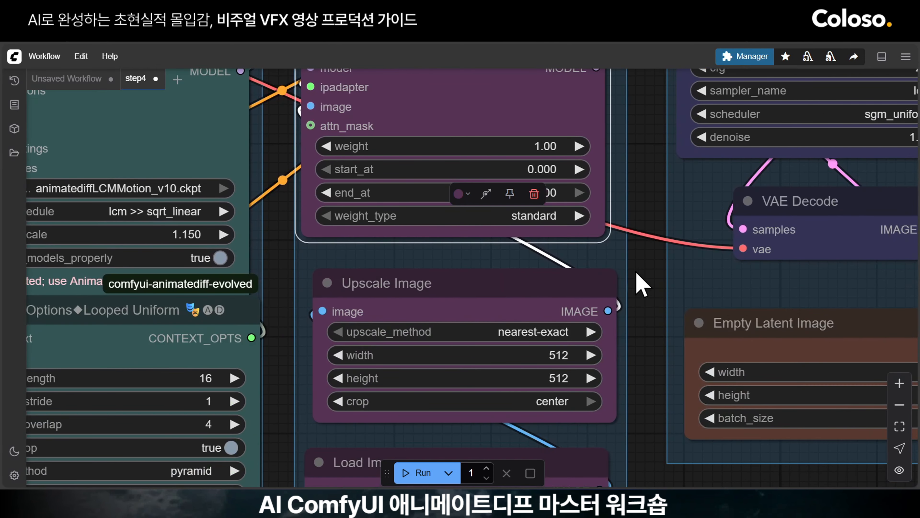
left_click_drag(637, 281, 633, 222)
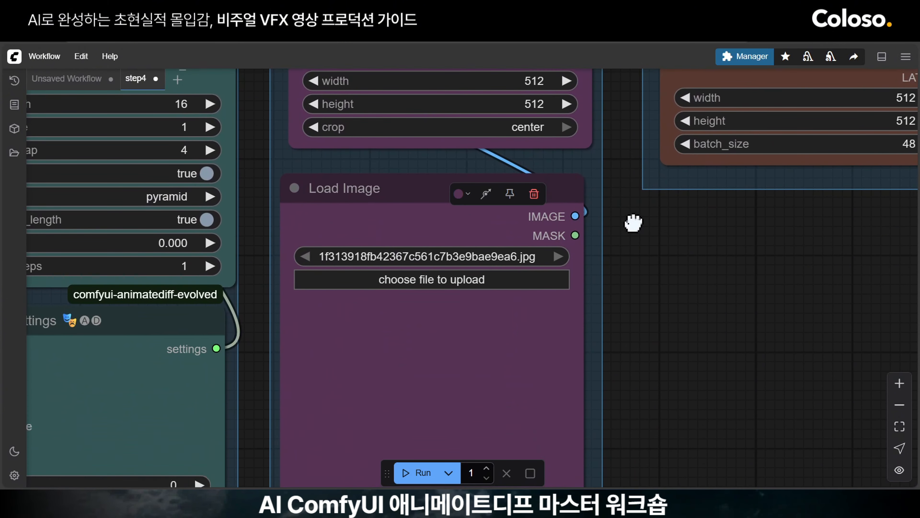
scroll(639, 235, "down", 4)
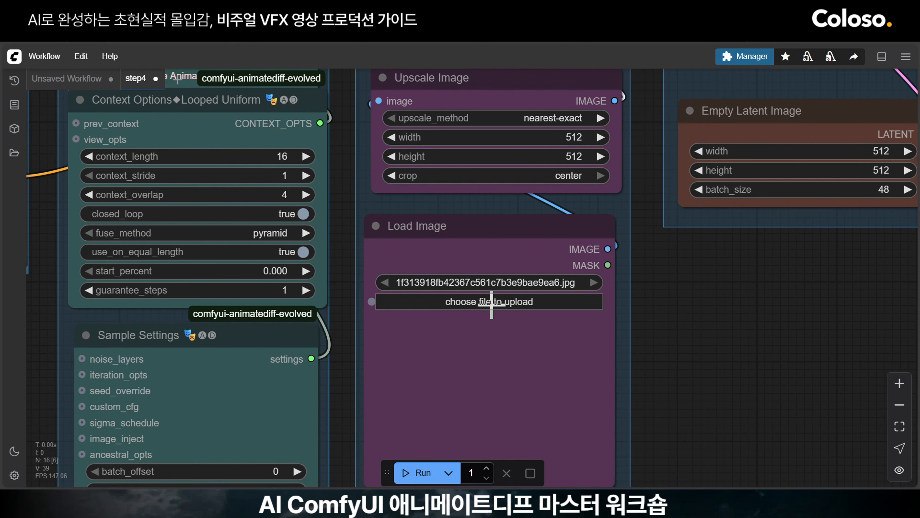
Switch to the step4 folder in Google Drive, look over the five reference images starting with 1image.jpeg, and return to ComfyUI
left_click(603, 501)
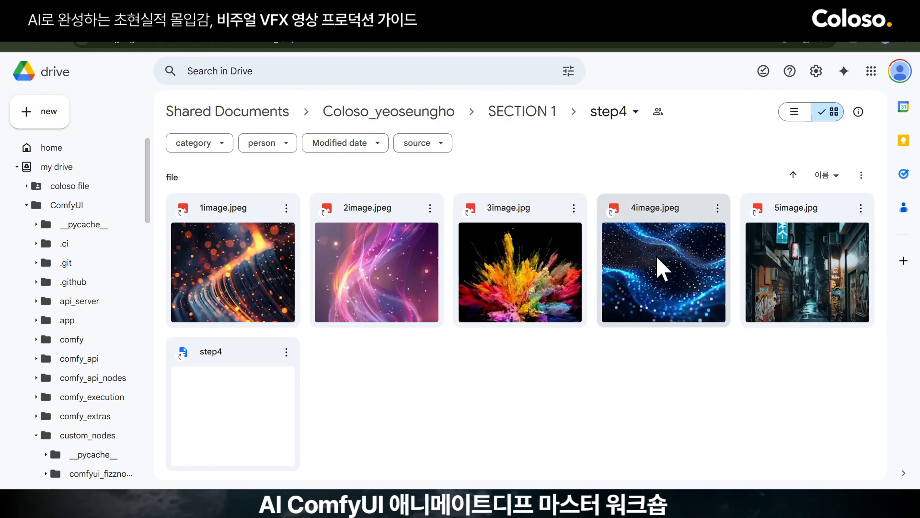
left_click(199, 283)
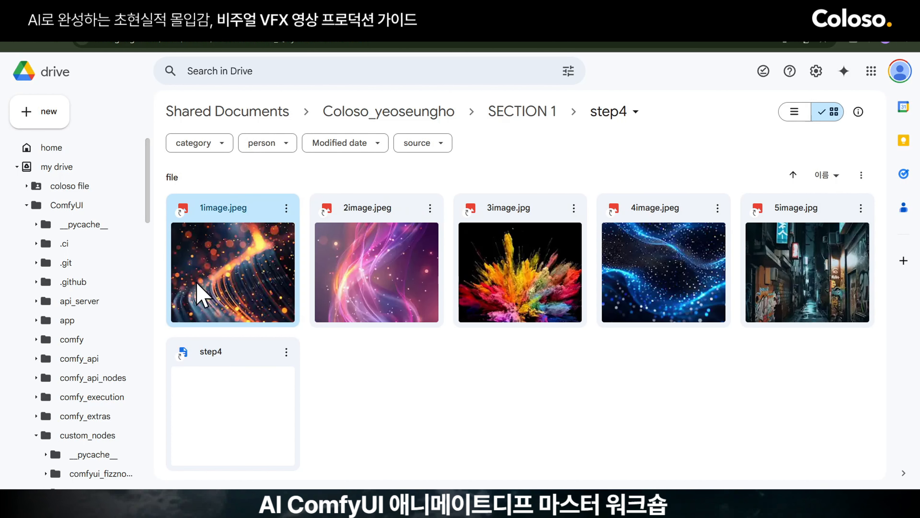
left_click(346, 382)
left_click(255, 296)
left_click(358, 365)
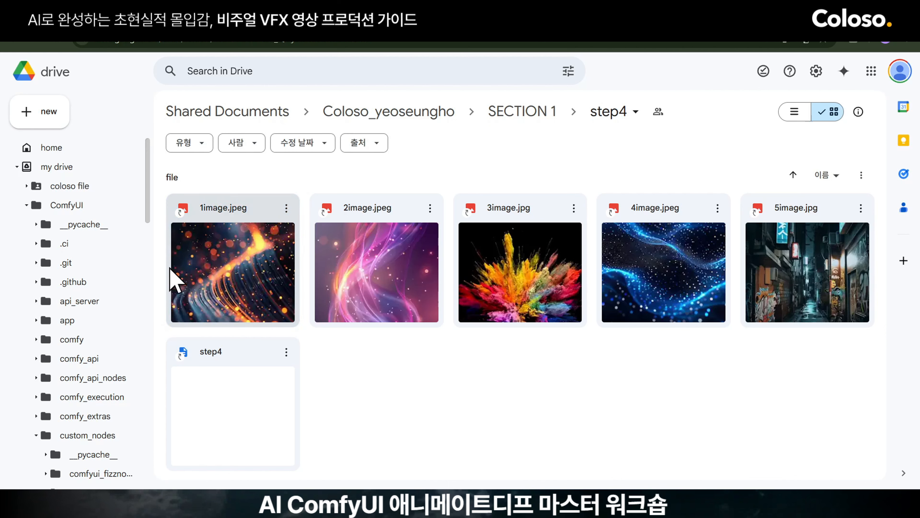
left_click(852, 13)
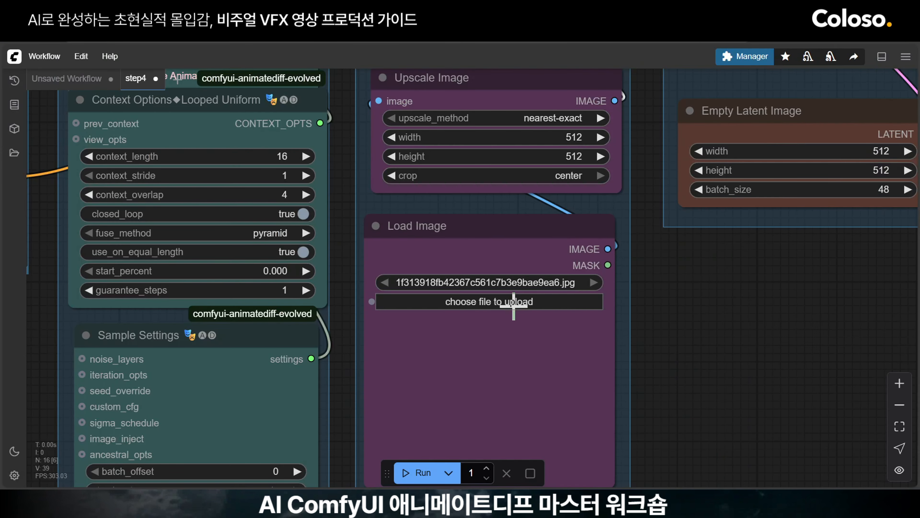
Upload 1image from the desktop's Coloso > SECTION 1 folder into the Load Image node
left_click(522, 302)
left_click(55, 138)
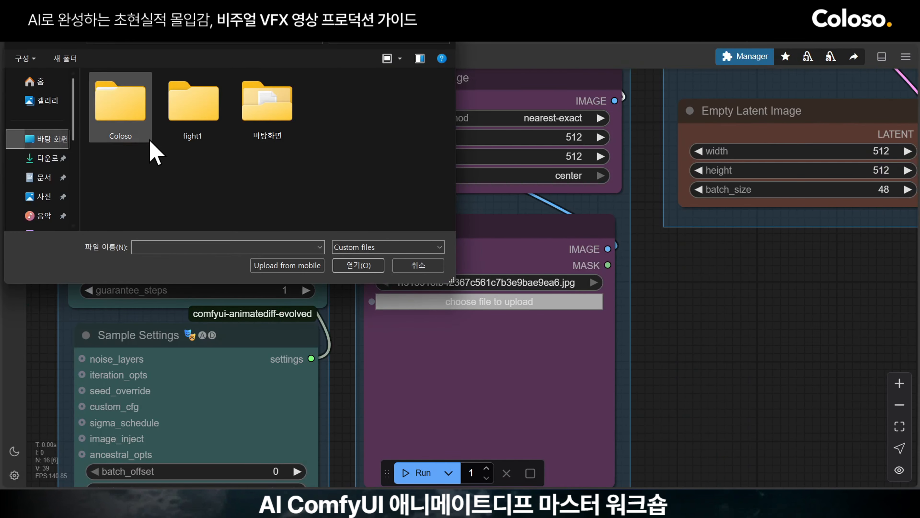
double_click(139, 129)
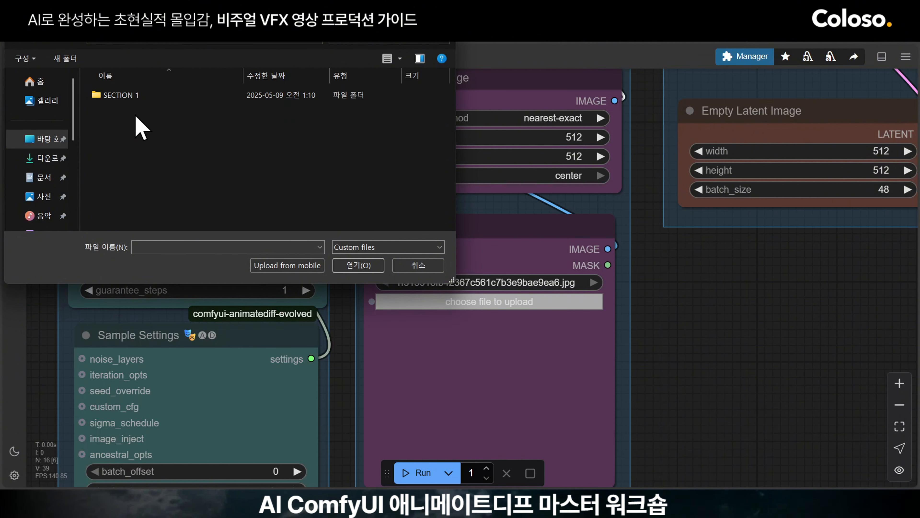
double_click(177, 149)
left_click(123, 108)
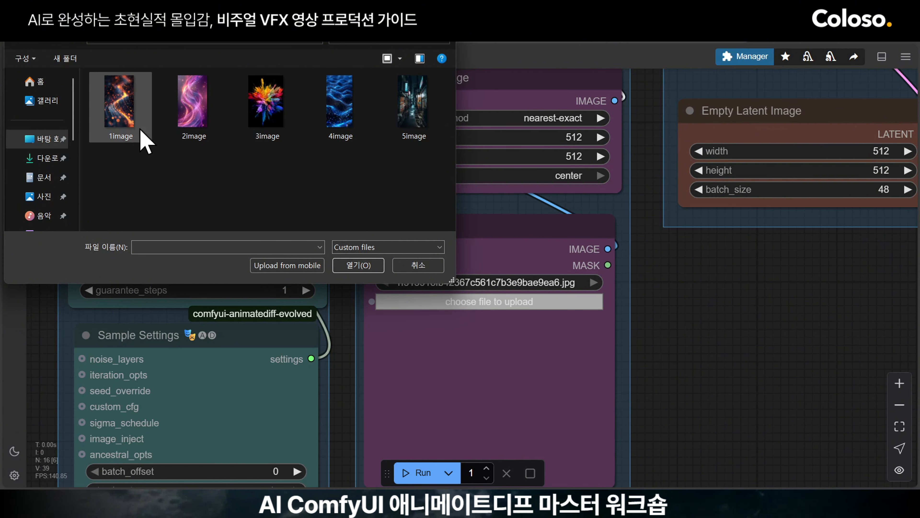
left_click(350, 265)
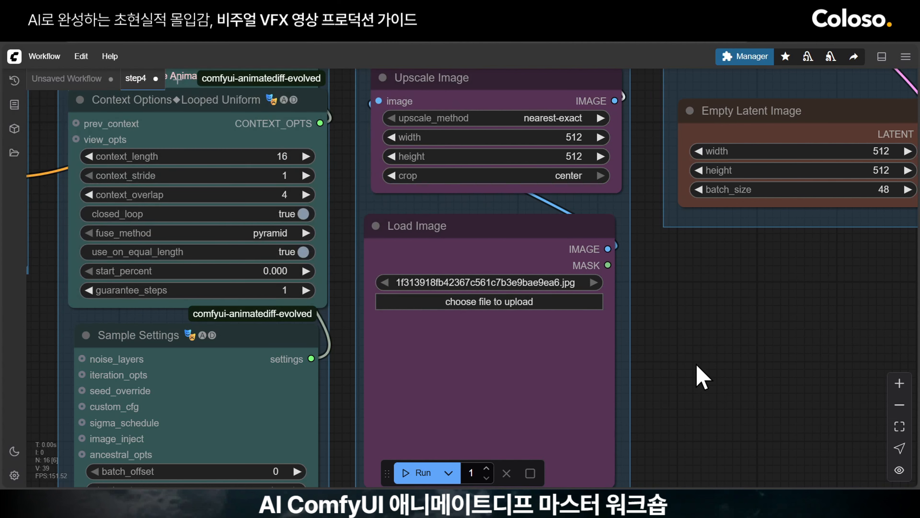
Check the uploaded 1image.jpeg in the Load Image node and run the step4 workflow
scroll(701, 377, "down", 2)
left_click_drag(714, 386, 669, 270)
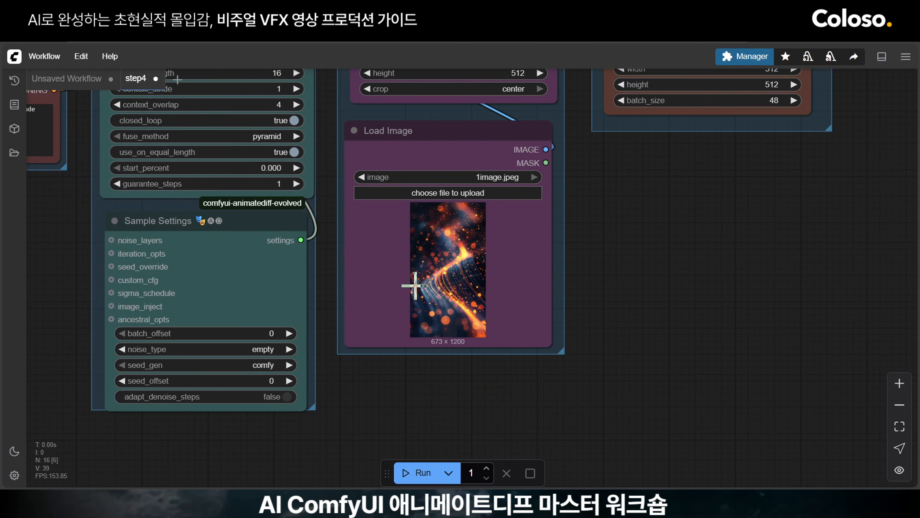
left_click_drag(659, 240, 643, 423)
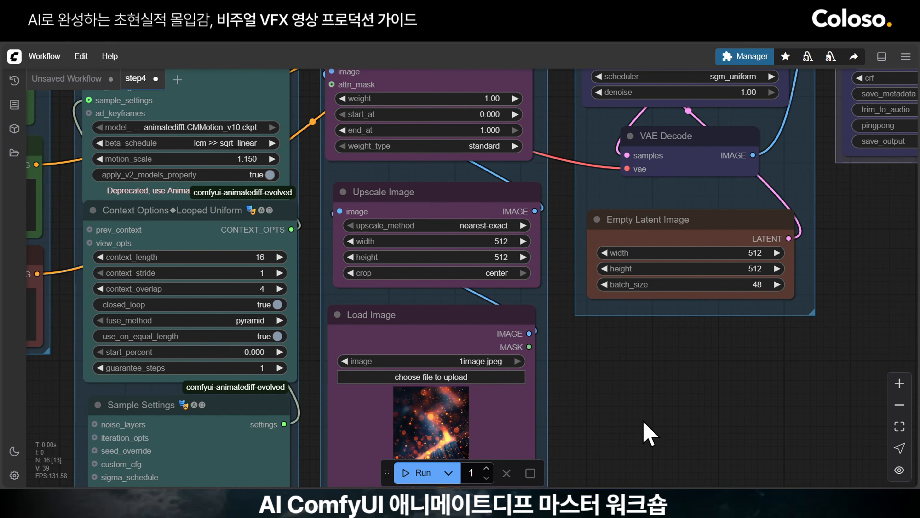
scroll(643, 423, "down", 2)
left_click_drag(866, 319, 623, 400)
scroll(623, 400, "down", 2)
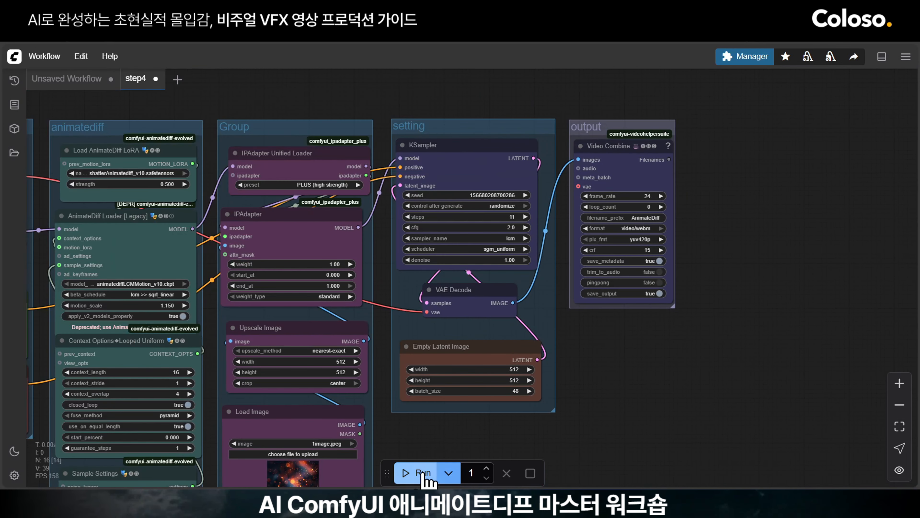
left_click(423, 473)
left_click_drag(586, 449, 717, 422)
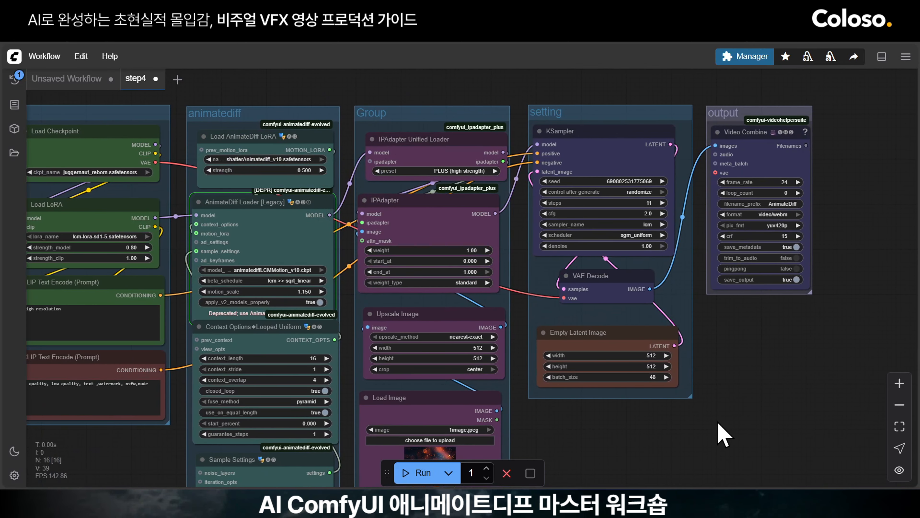
Separate the output group frame from the Video Combine node and delete the empty frame
left_click_drag(724, 116, 515, 141)
left_click_drag(603, 153, 518, 152)
left_click_drag(599, 122, 691, 123)
left_click_drag(512, 148, 572, 136)
left_click(680, 127)
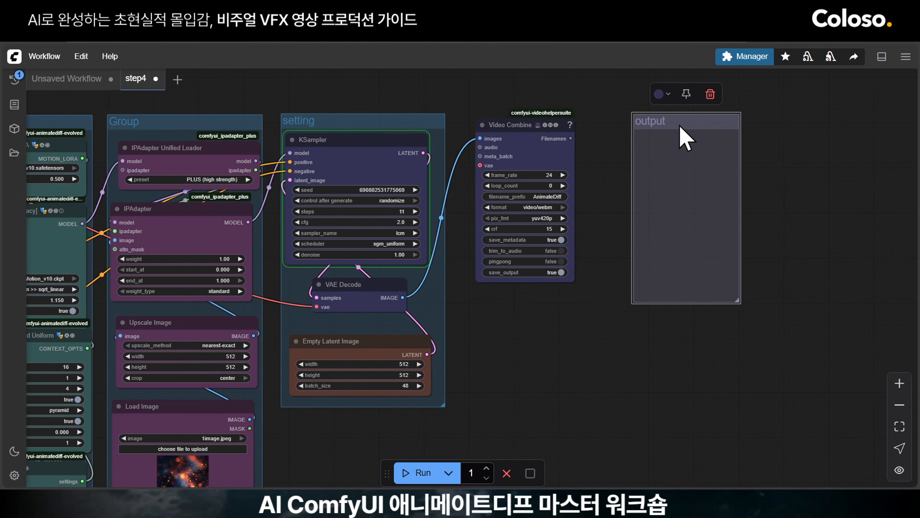
key("Delete")
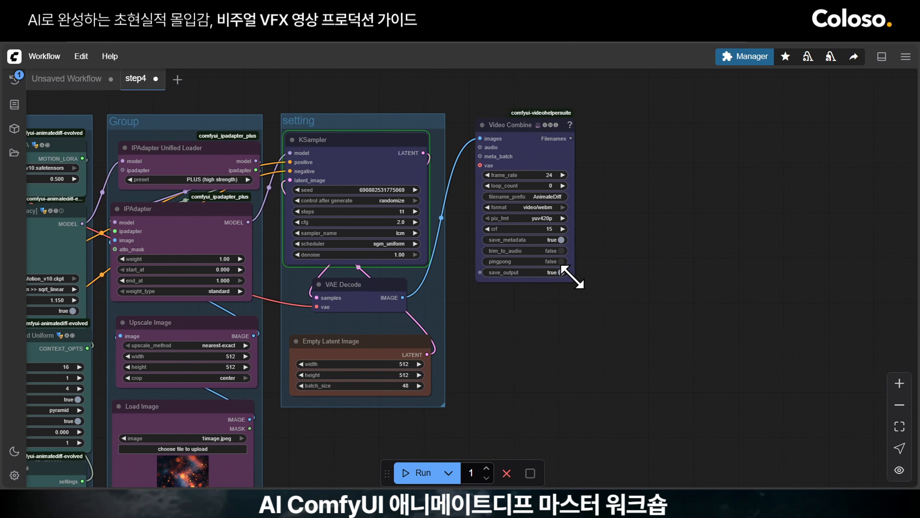
Enlarge the Video Combine node in width and height to make room for a larger preview
left_click_drag(572, 276, 665, 469)
left_click_drag(705, 420, 712, 345)
left_click_drag(775, 248, 775, 309)
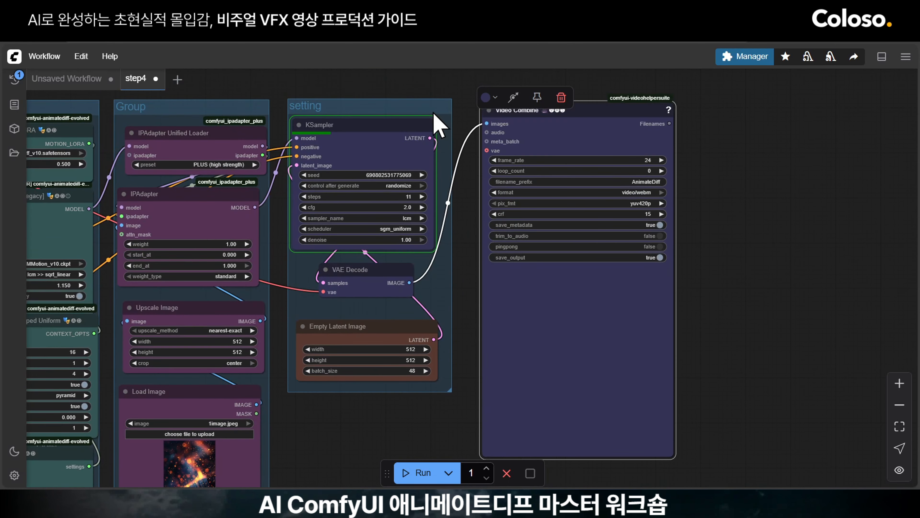
Shift the KSampler, VAE Decode and Video Combine nodes slightly to tidy the layout around the setting group
left_click_drag(434, 114, 414, 147)
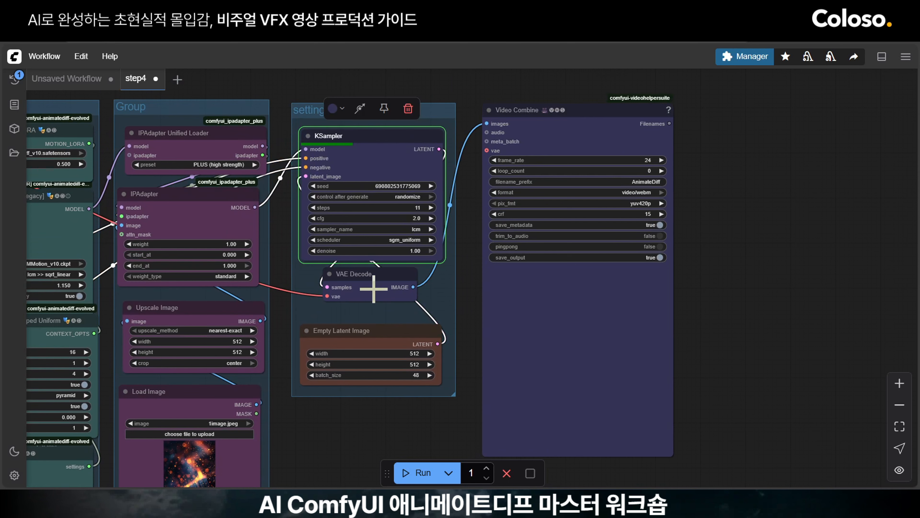
left_click_drag(374, 288, 375, 298)
left_click(421, 400)
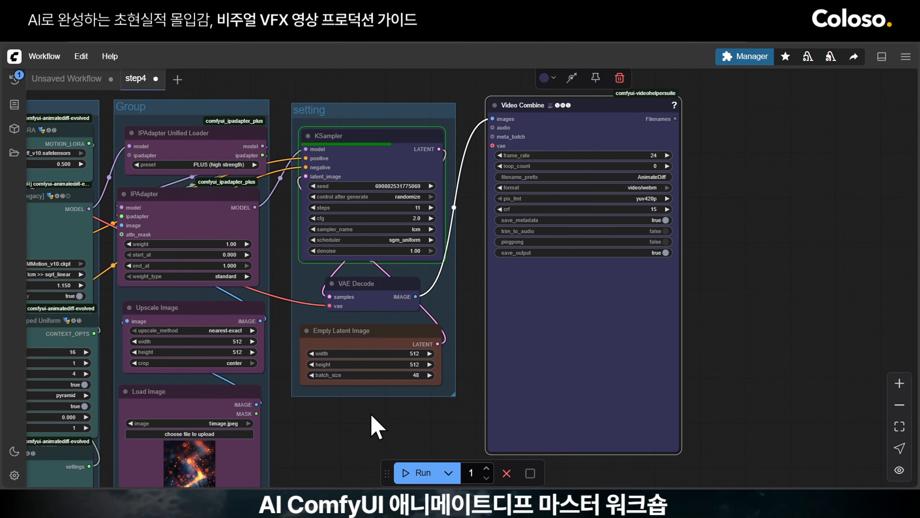
left_click_drag(377, 426, 456, 399)
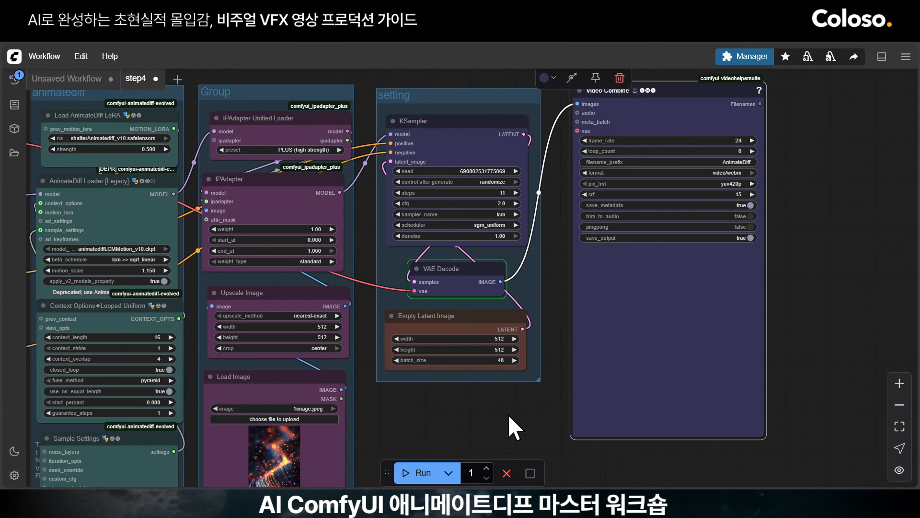
left_click_drag(859, 266, 692, 266)
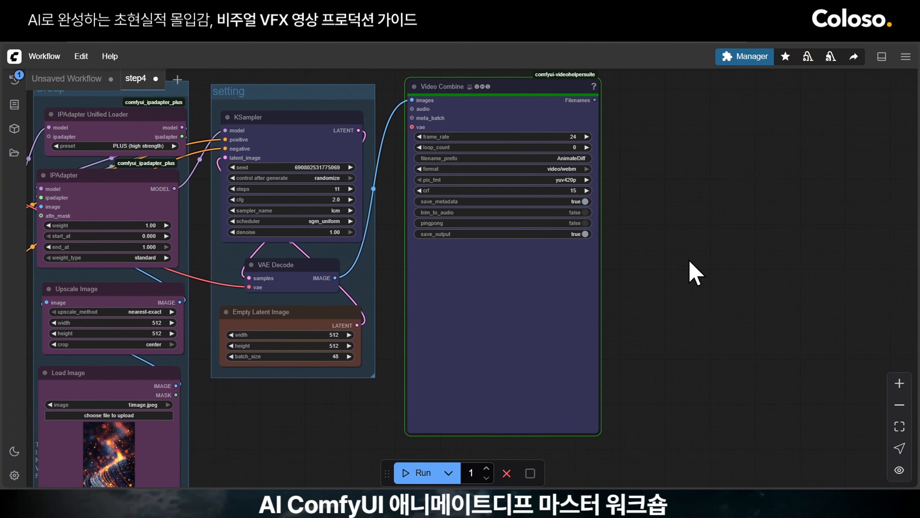
Widen the Video Combine node further so the generated video preview is shown larger
scroll(690, 262, "down", 5)
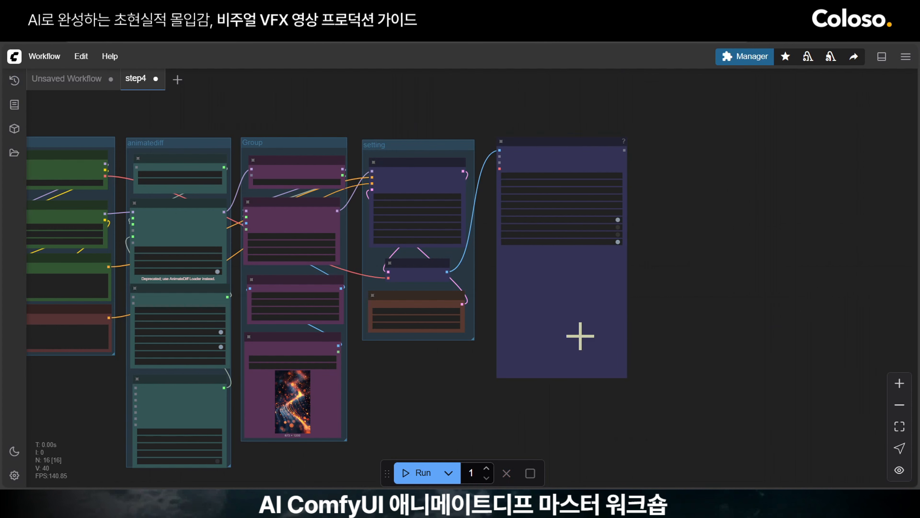
scroll(378, 391, "up", 4)
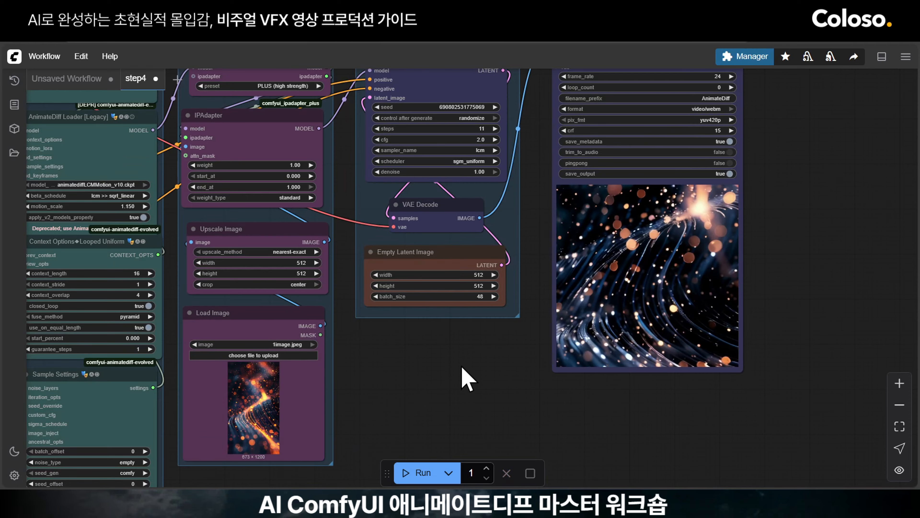
scroll(467, 380, "down", 5)
left_click(601, 357)
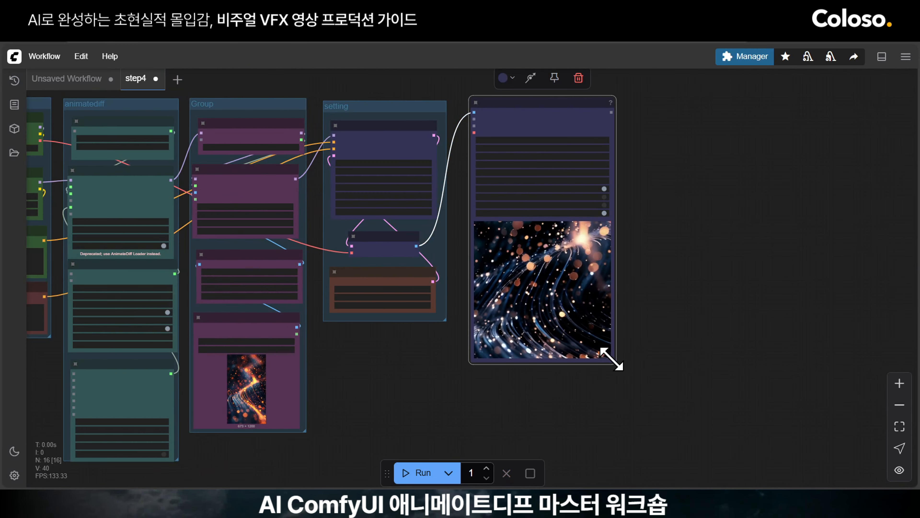
left_click_drag(612, 359, 703, 353)
scroll(375, 353, "up", 2)
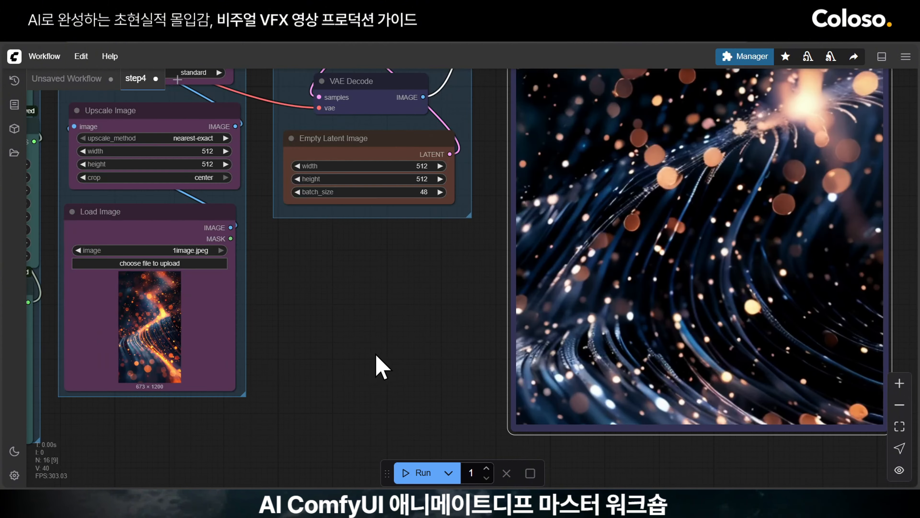
Compare the generated video in Video Combine with the reference picture in Load Image and look over the whole step4 workflow
mouse_move(236, 258)
left_mouse_down()
mouse_move(862, 170)
mouse_move(365, 263)
mouse_move(382, 280)
mouse_move(418, 275)
mouse_move(235, 251)
left_mouse_up()
scroll(364, 333, "down", 2)
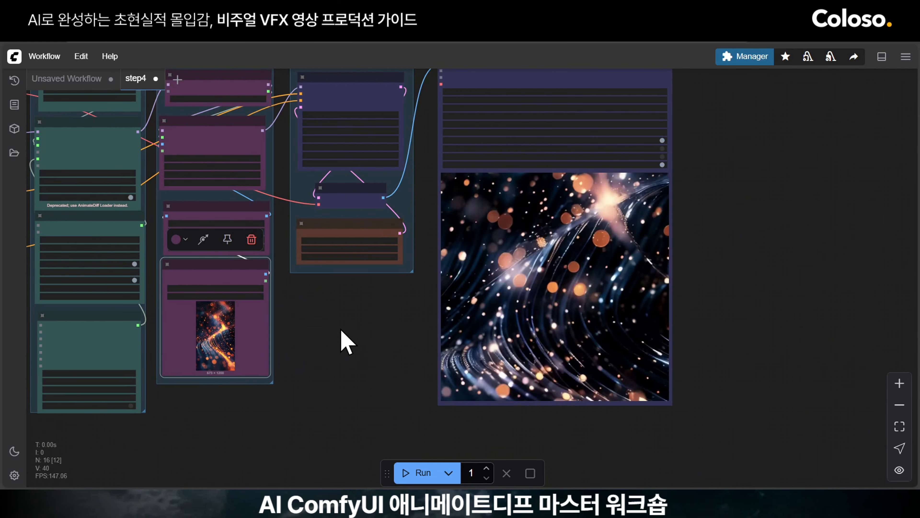
left_click_drag(409, 334, 450, 355)
scroll(436, 356, "up", 4)
scroll(437, 356, "down", 5)
scroll(415, 376, "up", 2)
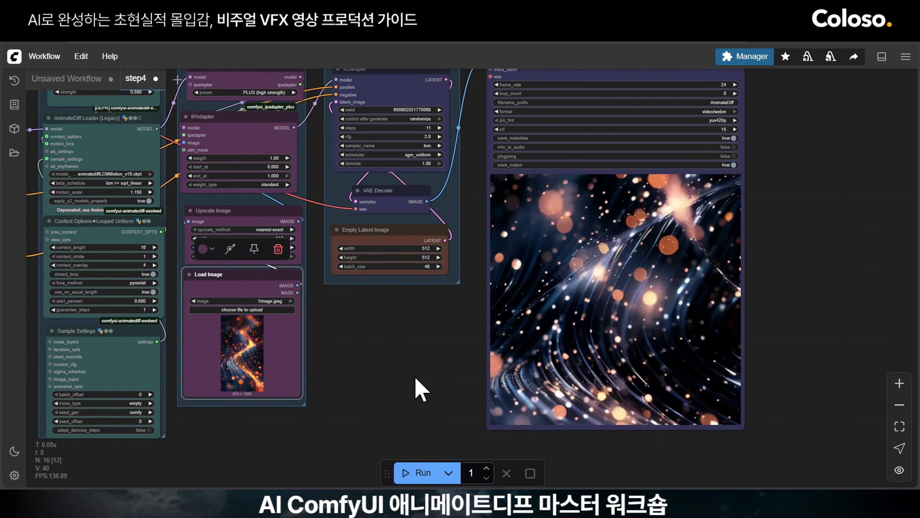
left_click_drag(382, 381, 505, 390)
scroll(531, 348, "down", 1)
left_click_drag(536, 361, 567, 398)
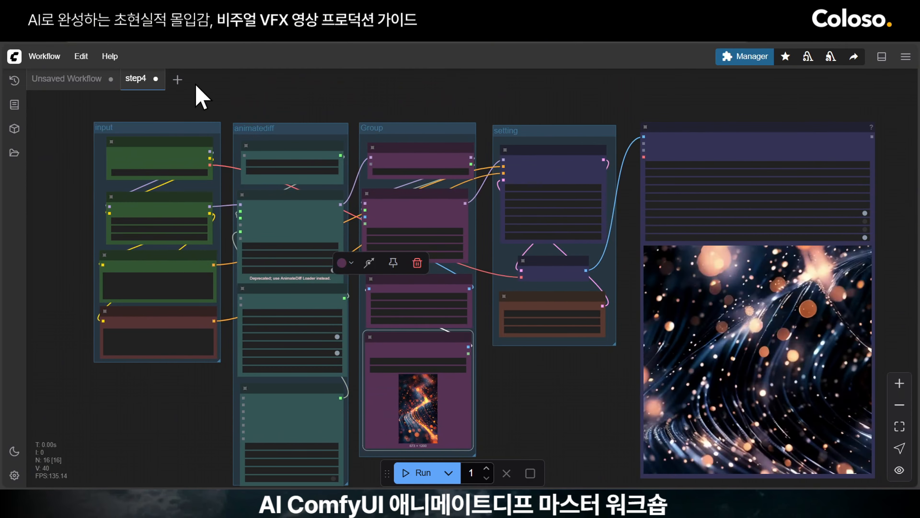
Create a blank workflow and load the step1 workflow file from the desktop's Coloso > SECTION 1 folder into ComfyUI
left_click(178, 80)
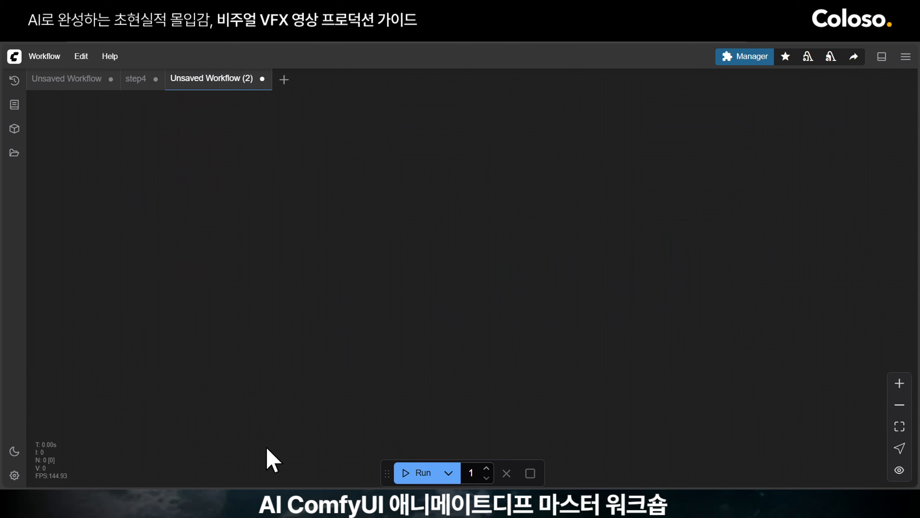
key("alt+Tab")
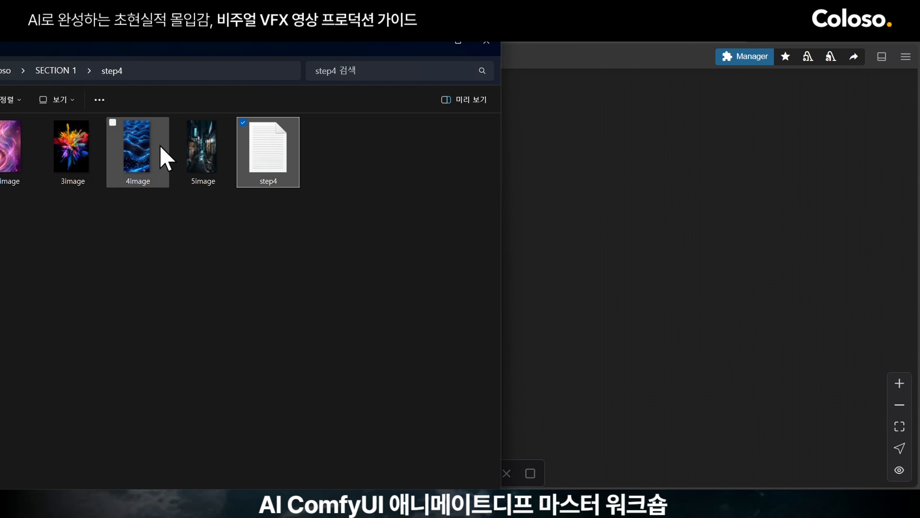
left_click_drag(165, 53, 498, 53)
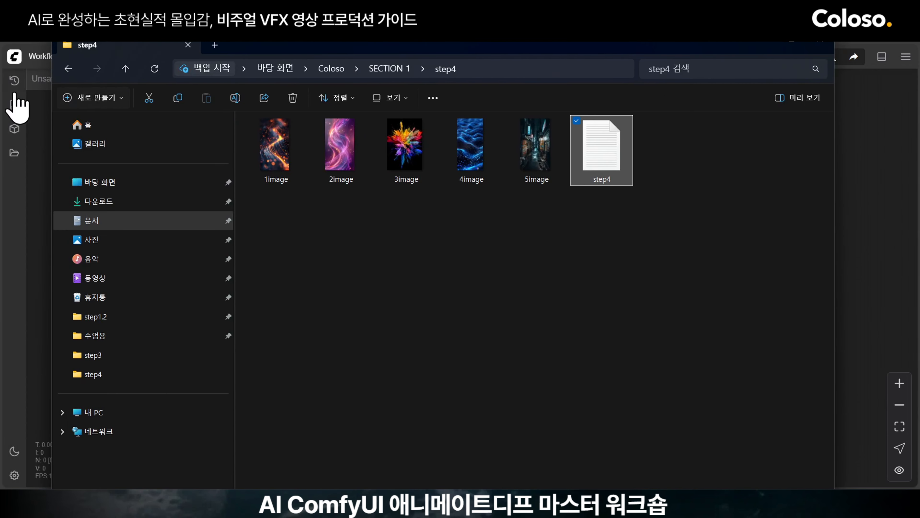
left_click(68, 69)
double_click(284, 179)
left_click_drag(601, 152, 865, 279)
left_click_drag(688, 361, 761, 372)
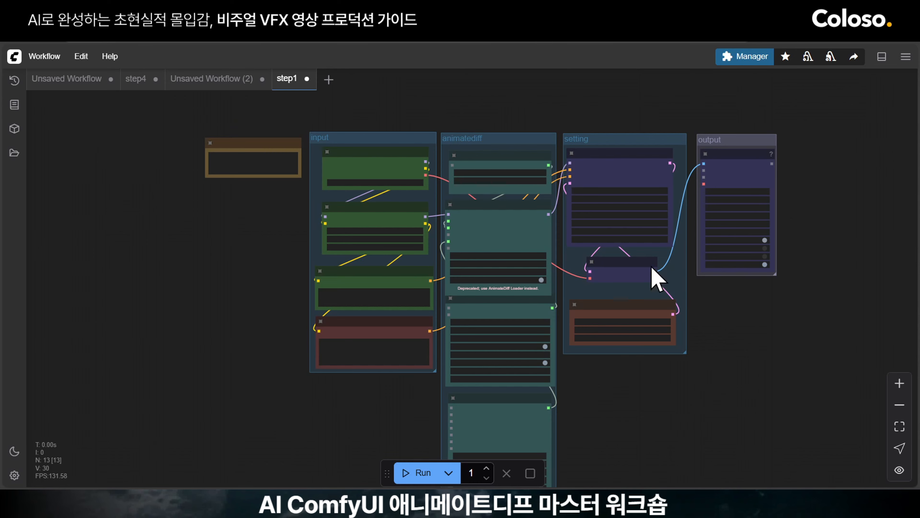
Examine the step1 workflow's note and its input, animatediff, setting and output groups
scroll(772, 299, "up", 4)
left_click_drag(726, 319, 792, 386)
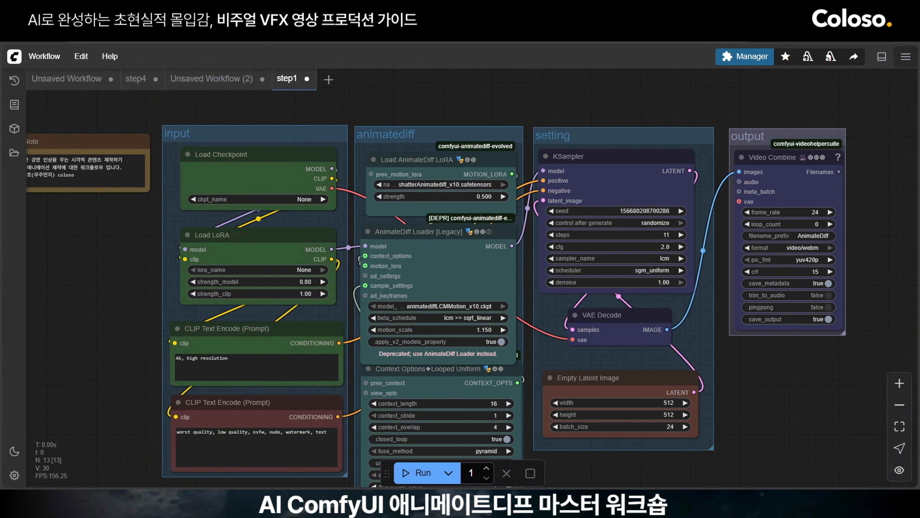
left_click_drag(103, 328, 207, 297)
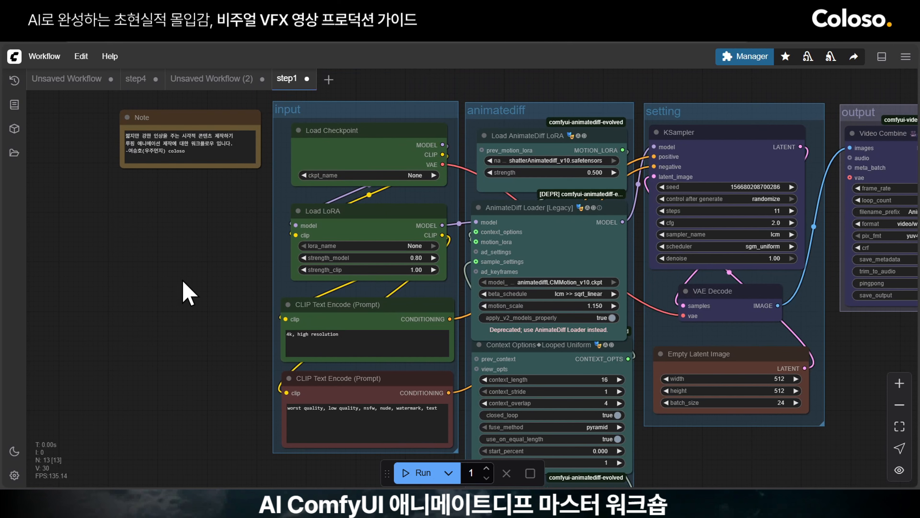
left_click_drag(185, 293, 121, 335)
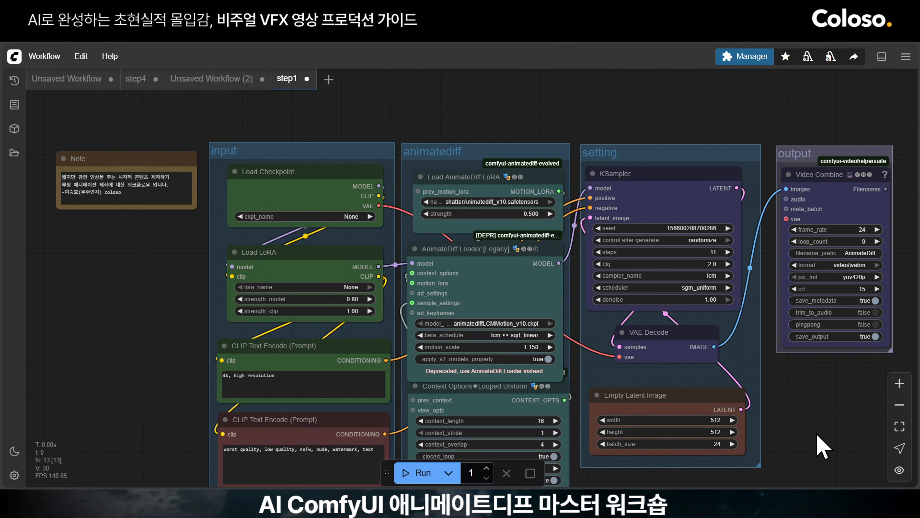
left_click_drag(813, 434, 782, 434)
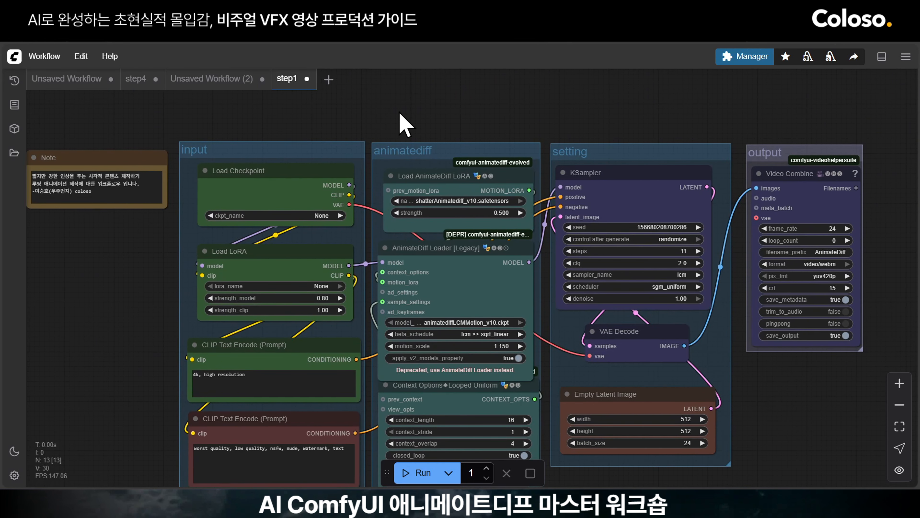
scroll(502, 134, "down", 5)
scroll(502, 134, "up", 5)
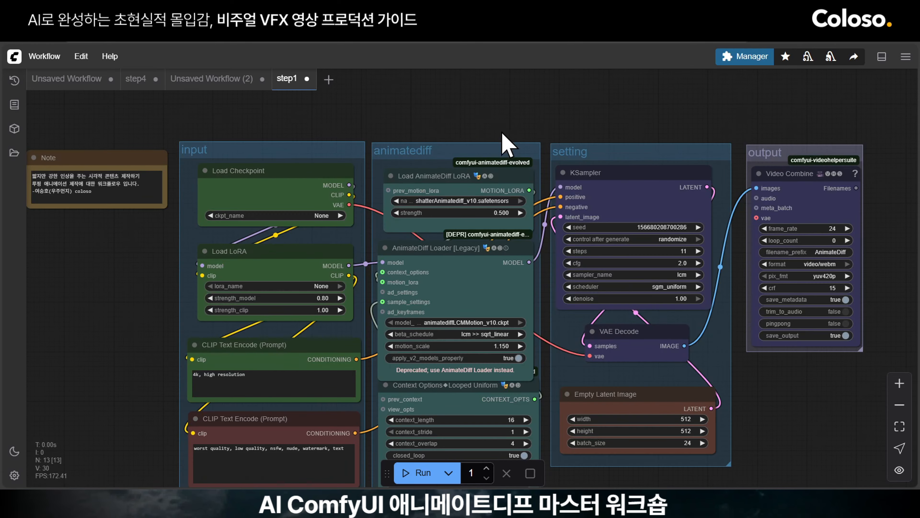
Move the Note node above the input group
left_click_drag(428, 111, 478, 210)
scroll(465, 117, "down", 4)
left_click_drag(270, 220, 380, 119)
Add the line "text to video workflow" below the Note's existing text and enlarge the Note node
scroll(292, 294, "up", 10)
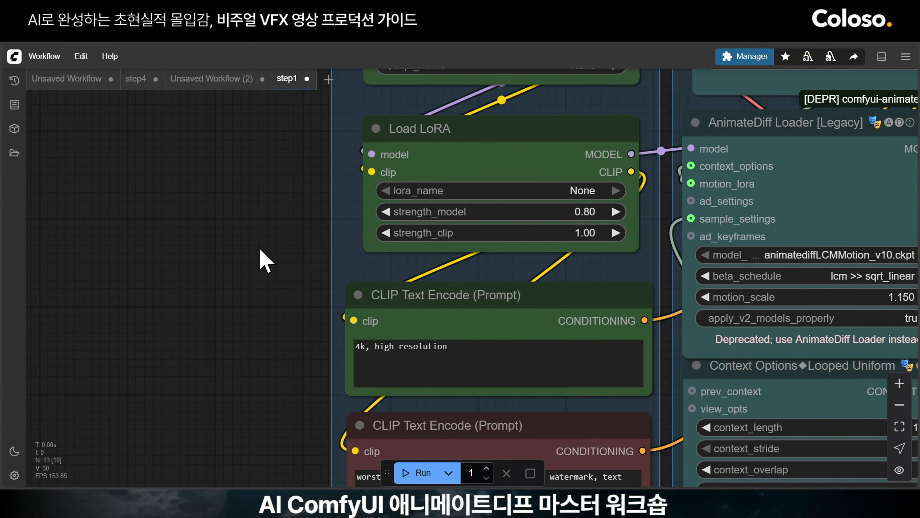
left_click_drag(250, 98, 235, 341)
left_click_drag(475, 76, 407, 298)
scroll(408, 295, "up", 5)
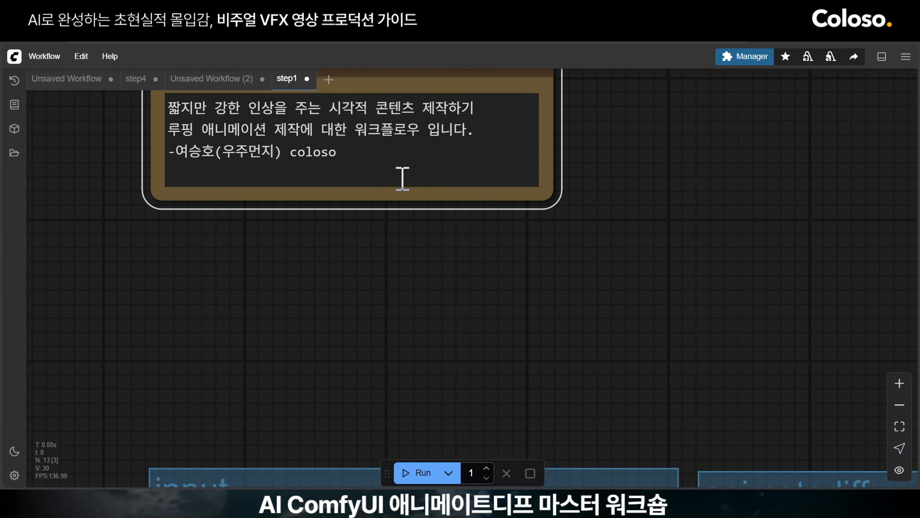
left_click(403, 180)
key("Return")
key("Return")
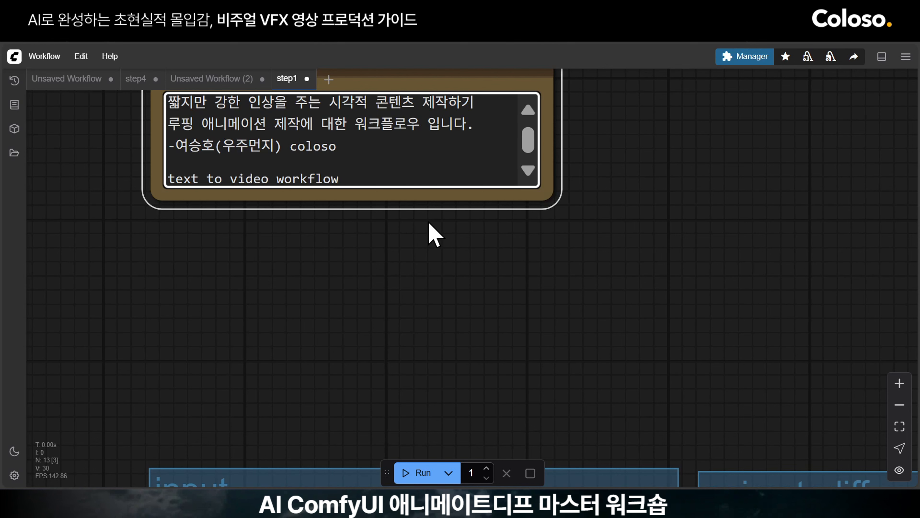
left_click_drag(550, 192, 623, 289)
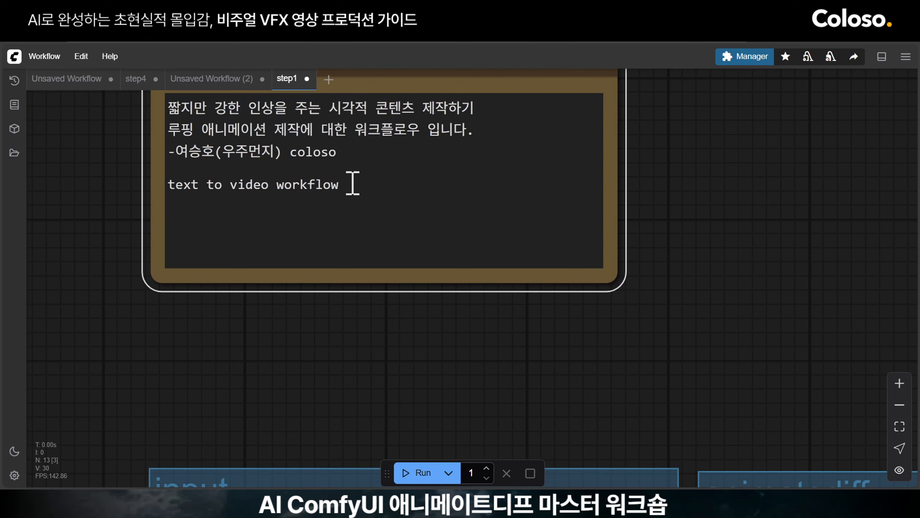
Append "= t2v" to the Note's "text to video workflow" line
left_click_drag(353, 183, 161, 185)
left_click(139, 325)
scroll(230, 372, "down", 5)
left_click_drag(220, 387, 226, 209)
left_click_drag(110, 221, 111, 137)
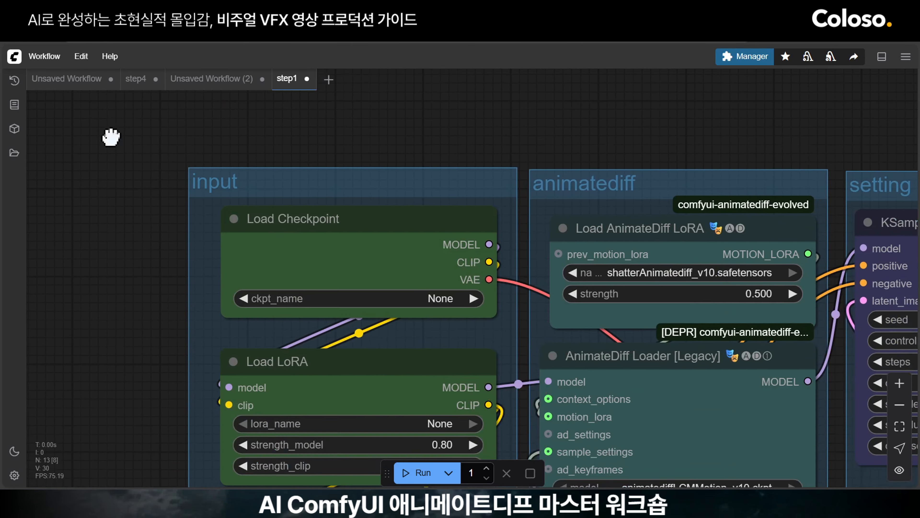
left_click_drag(119, 417, 99, 486)
left_click(392, 289)
left_click_drag(108, 133, 127, 290)
scroll(151, 259, "up", 5)
left_click(453, 151)
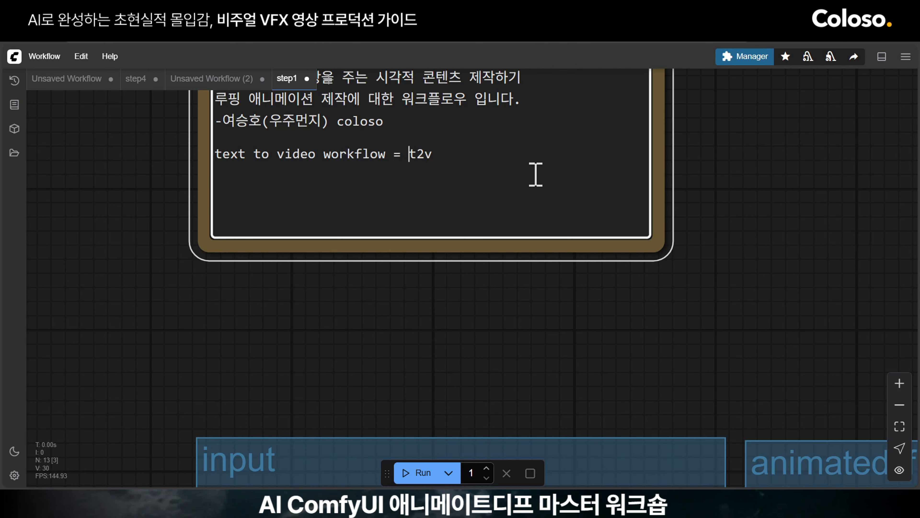
triple_click(466, 156)
left_click(554, 151)
Look over the step1 text-to-video chain from Load Checkpoint through KSampler to Video Combine
left_click_drag(602, 325, 179, 118)
scroll(179, 117, "down", 8)
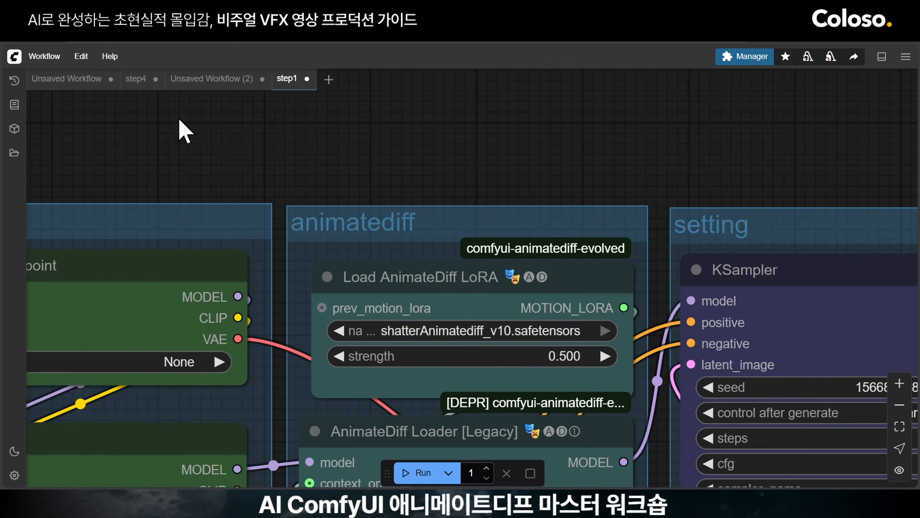
left_click_drag(300, 115, 358, 103)
scroll(360, 108, "down", 4)
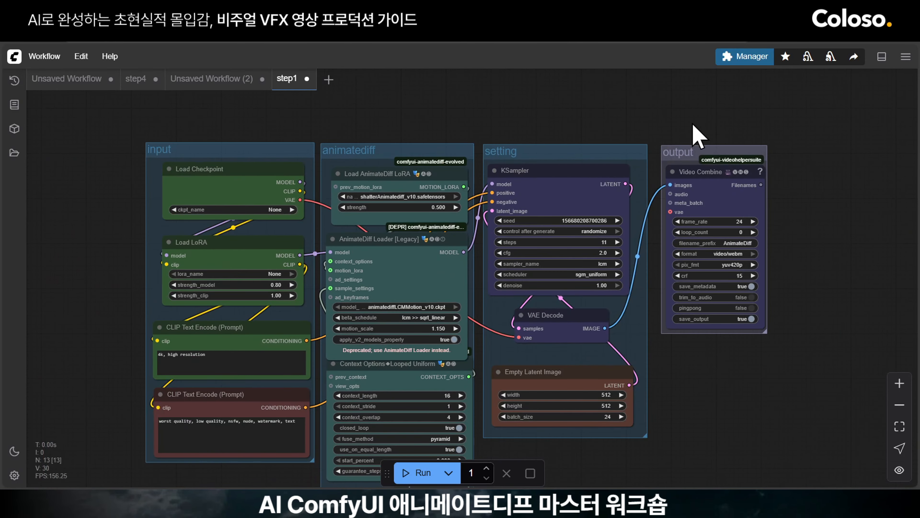
Move the output group farther away from the setting group
left_click_drag(694, 163, 797, 160)
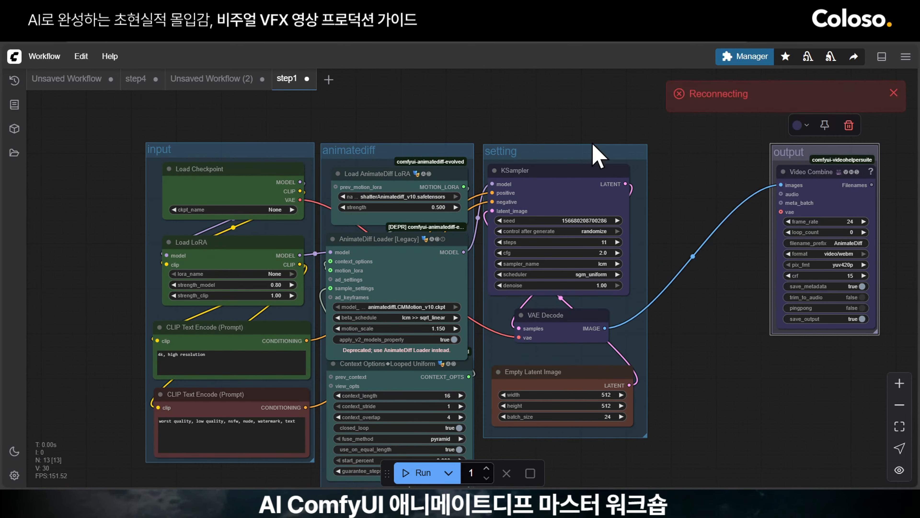
Add the line "image to video workflow = i2v" below the "text to video workflow = t2v" line in the Note
left_click_drag(453, 94, 678, 246)
scroll(648, 257, "up", 7)
scroll(645, 248, "up", 1)
left_click_drag(363, 250, 581, 341)
scroll(266, 279, "up", 5)
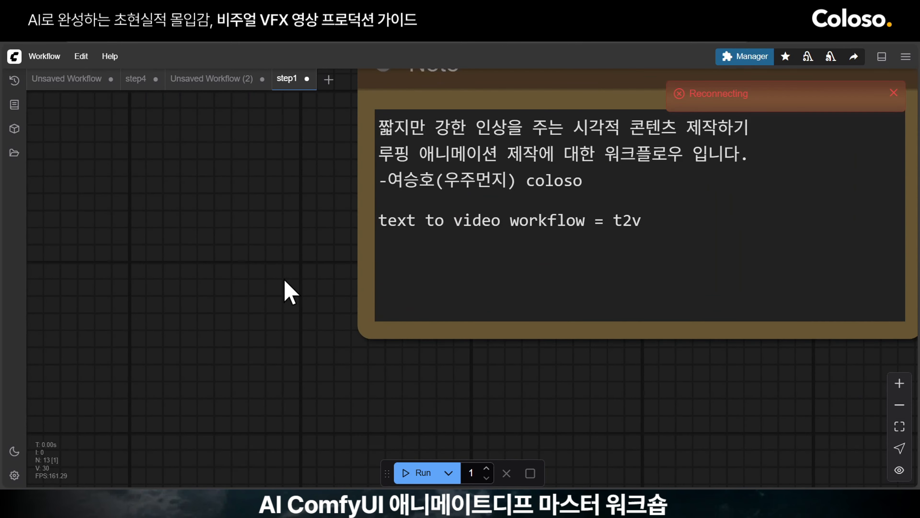
left_click_drag(284, 279, 272, 290)
left_click(653, 261)
key("Return")
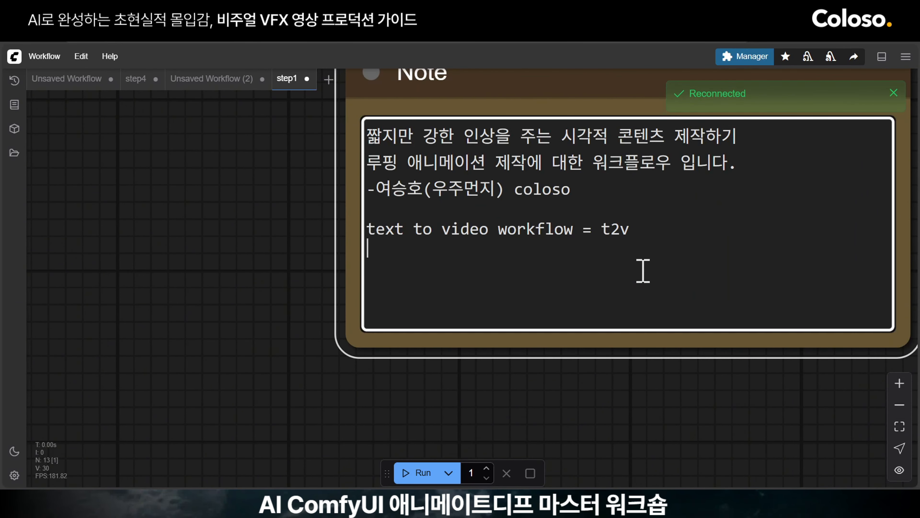
type("img")
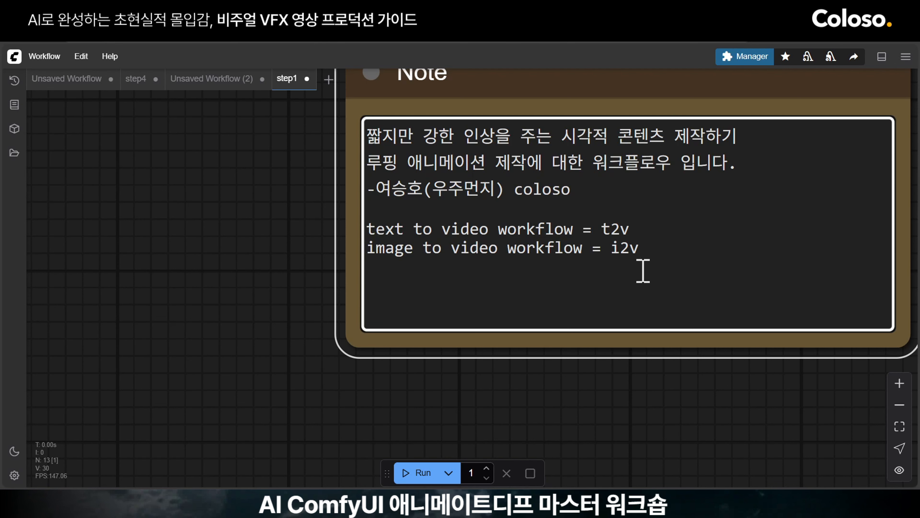
left_click(621, 387)
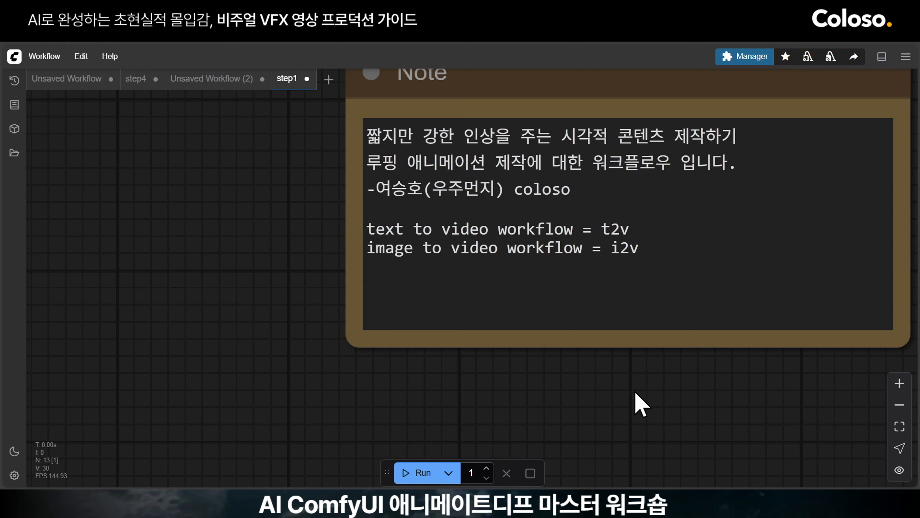
Move the setting and output groups away from the animatediff group to open a wide gap for new nodes
left_click_drag(671, 404, 395, 71)
scroll(427, 308, "down", 3)
scroll(448, 88, "down", 8)
left_click_drag(506, 95, 366, 119)
scroll(400, 118, "down", 5)
left_click_drag(565, 143, 666, 144)
left_click_drag(760, 137, 826, 137)
left_click_drag(709, 139, 765, 133)
scroll(628, 147, "up", 4)
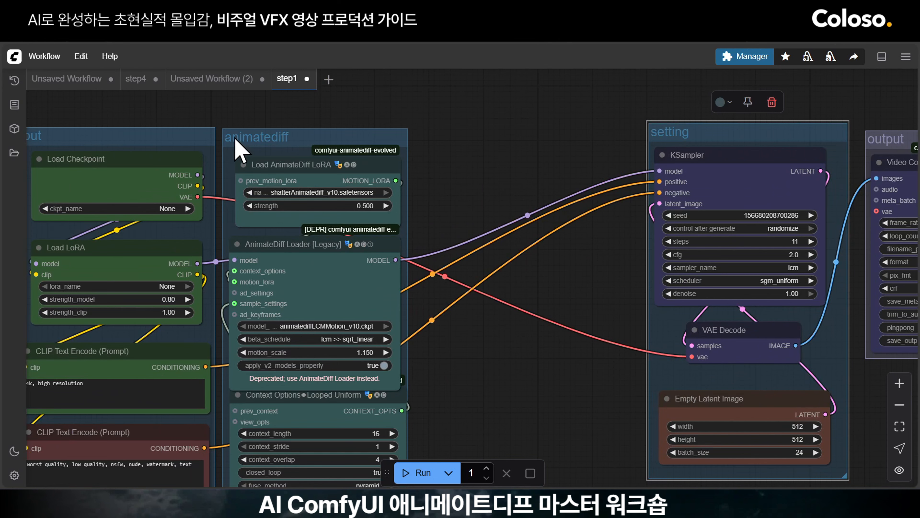
left_click_drag(535, 135, 407, 186)
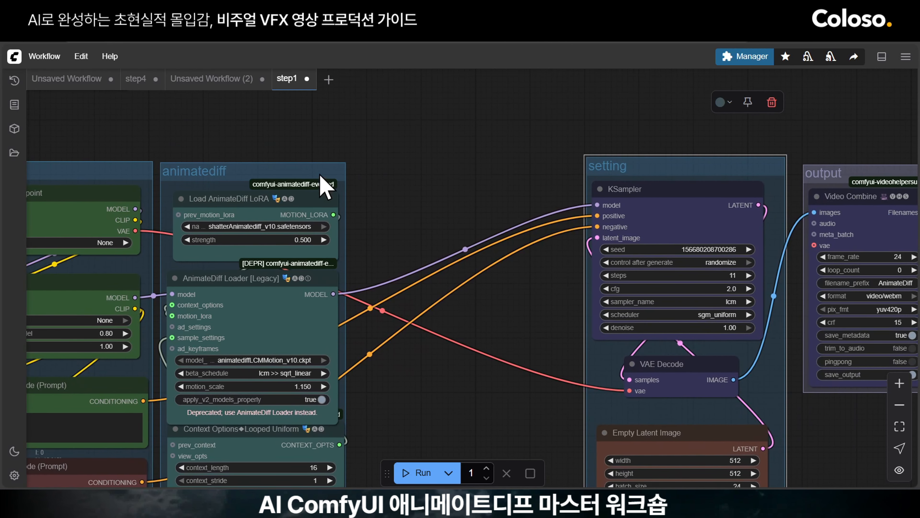
left_click_drag(319, 173, 318, 169)
left_click(453, 176)
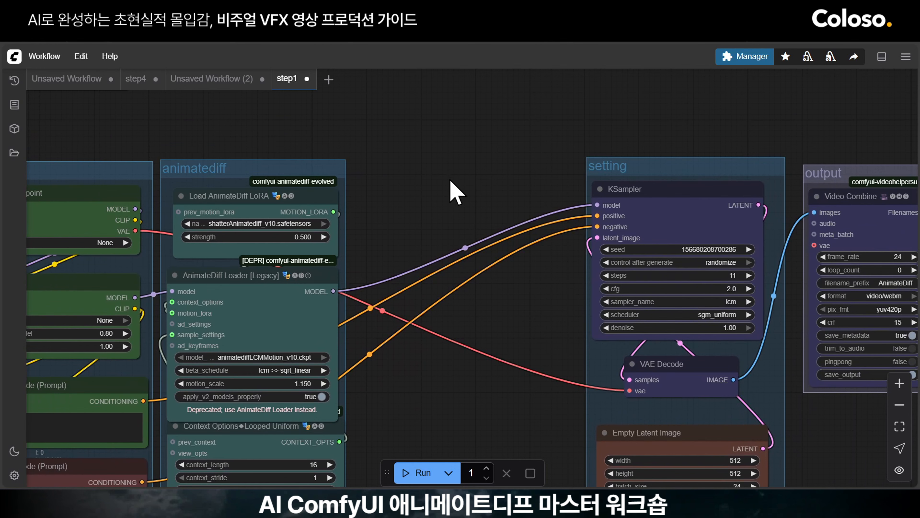
Add an IPAdapter node from comfyui_ipadapter_plus in the gap between the animatediff and setting groups
double_click(451, 183)
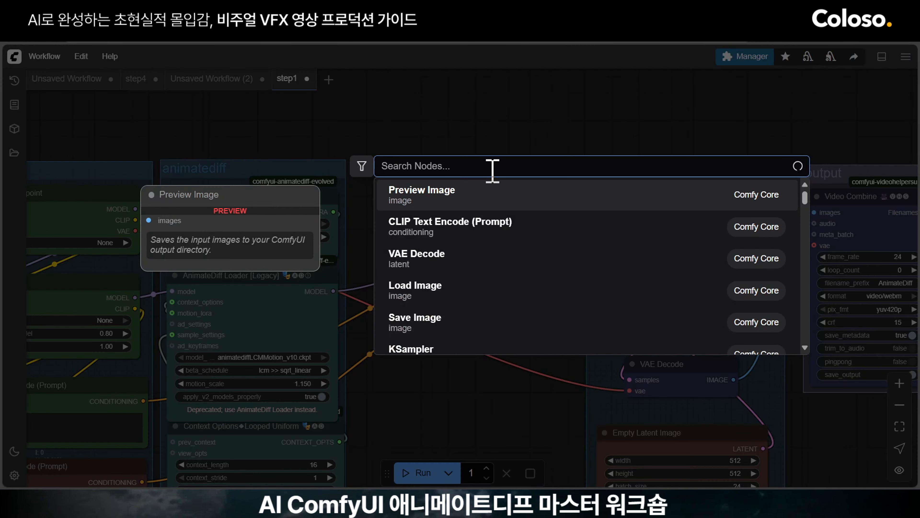
type("ipadpater")
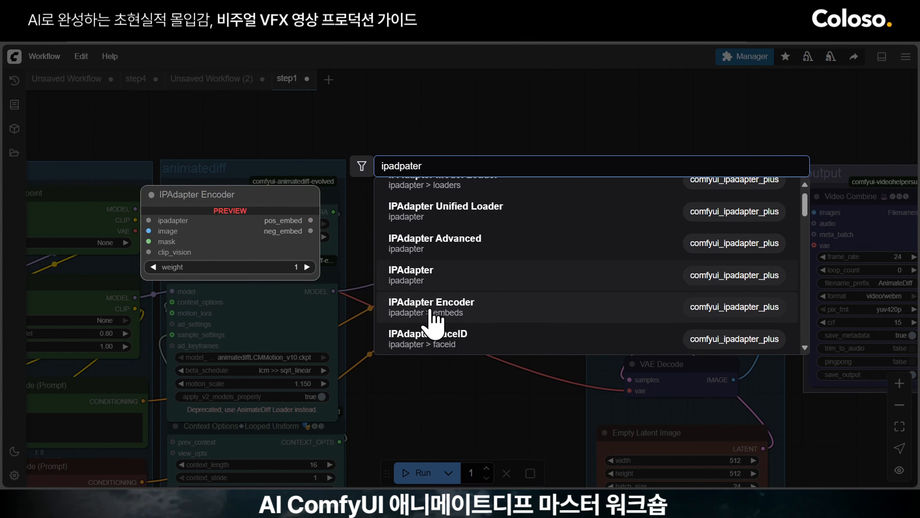
left_click(463, 278)
left_click_drag(533, 175, 474, 193)
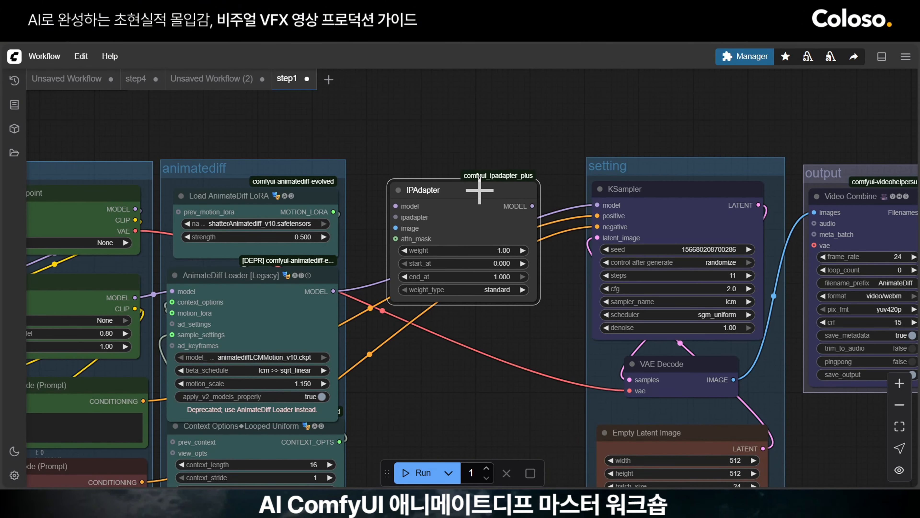
scroll(380, 177, "up", 5)
left_click(376, 232)
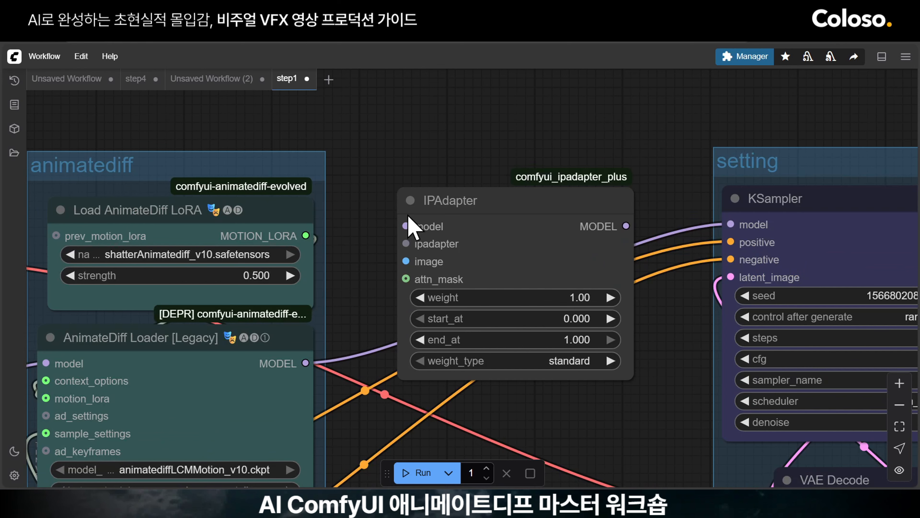
Examine the IPAdapter node's inputs and its place between the AnimateDiff Loader and KSampler
scroll(390, 157, "down", 4)
left_click_drag(390, 157, 395, 264)
left_click_drag(399, 232, 512, 234)
scroll(511, 321, "down", 3)
scroll(469, 323, "up", 6)
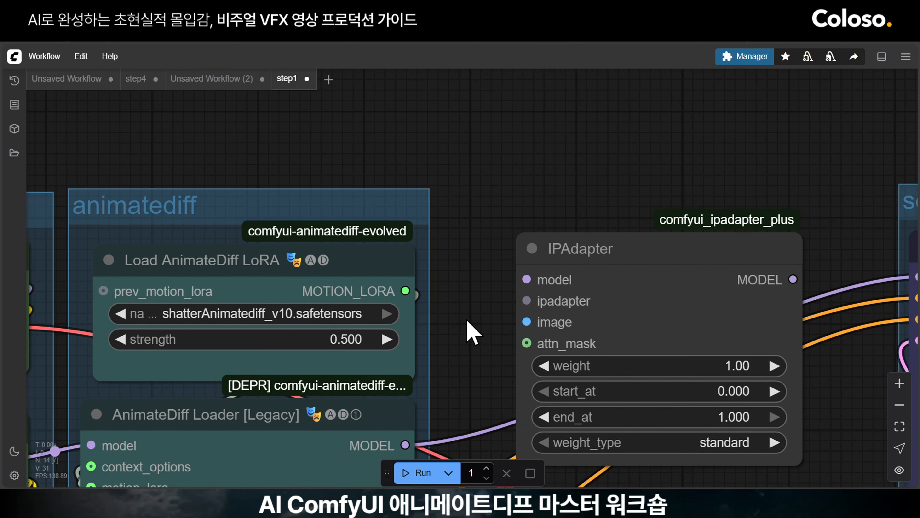
scroll(471, 332, "down", 3)
left_click_drag(470, 332, 438, 325)
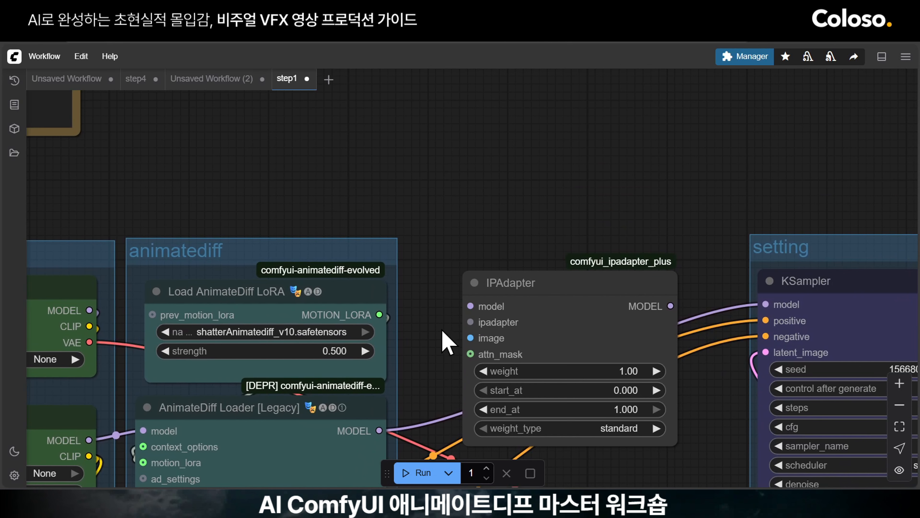
left_click_drag(448, 341, 419, 214)
scroll(420, 268, "down", 2)
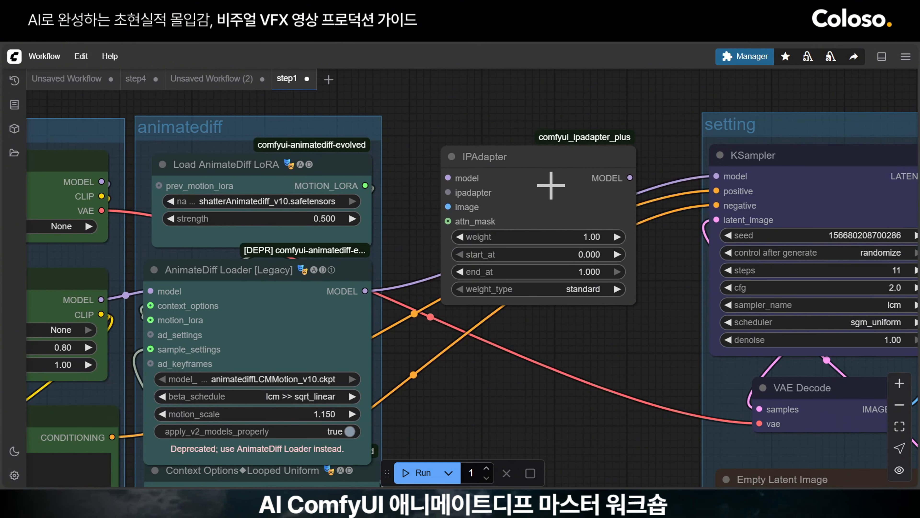
Move the IPAdapter node slightly lower between the AnimateDiff Loader and KSampler nodes
left_click_drag(551, 181, 574, 213)
left_click(313, 333)
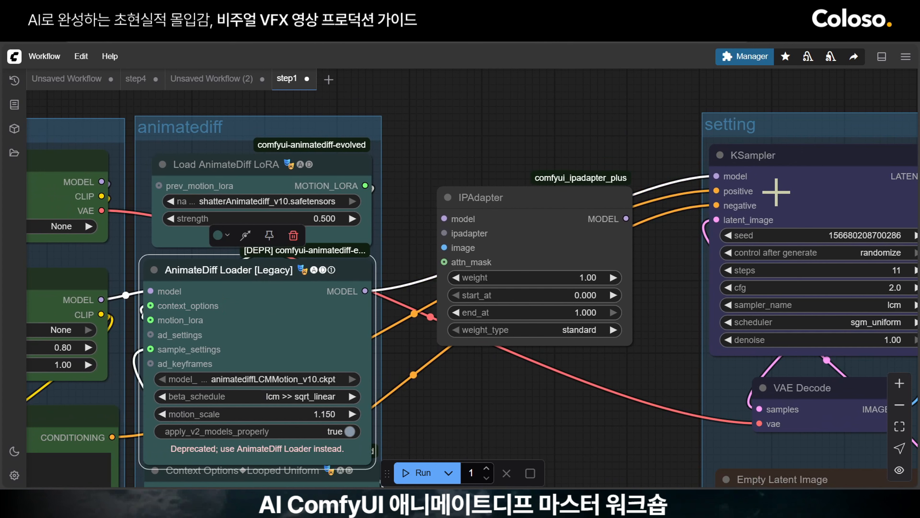
left_click(798, 179)
left_click(521, 442)
scroll(565, 374, "up", 5)
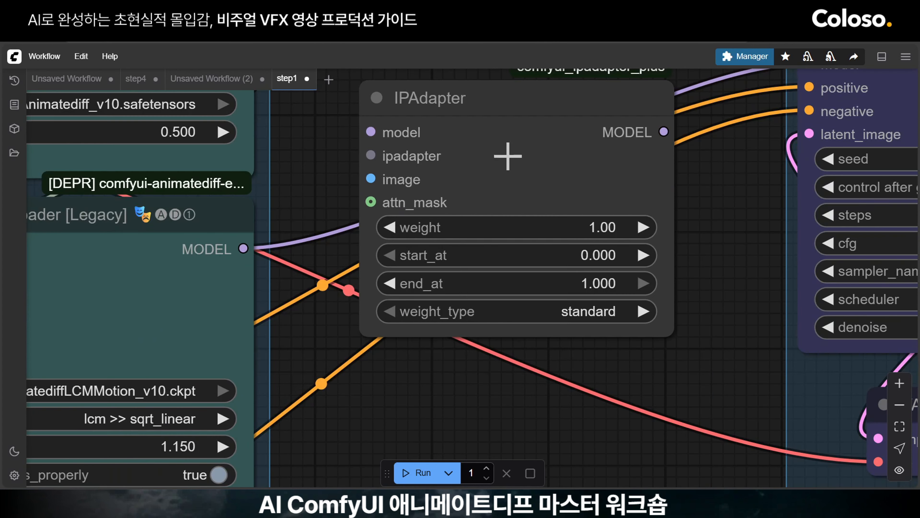
left_click_drag(328, 196, 327, 263)
scroll(328, 262, "down", 2)
scroll(335, 259, "up", 2)
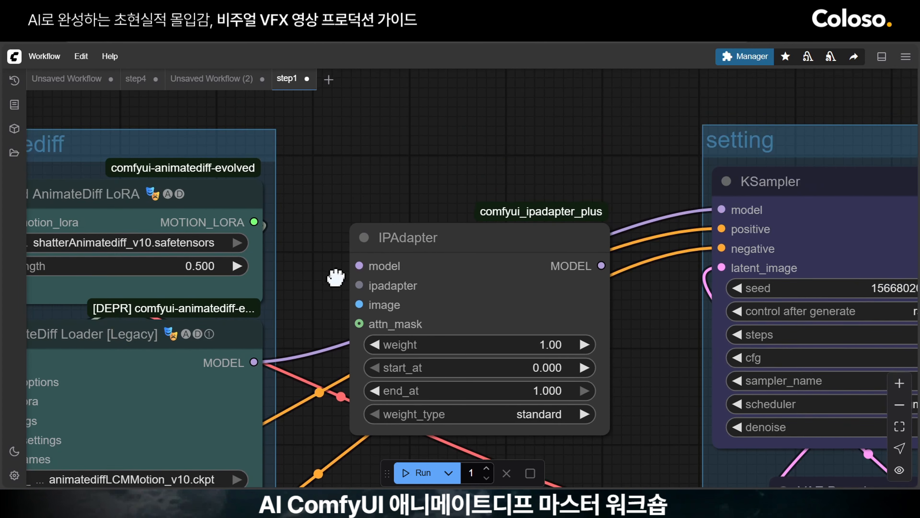
left_click_drag(344, 165, 338, 249)
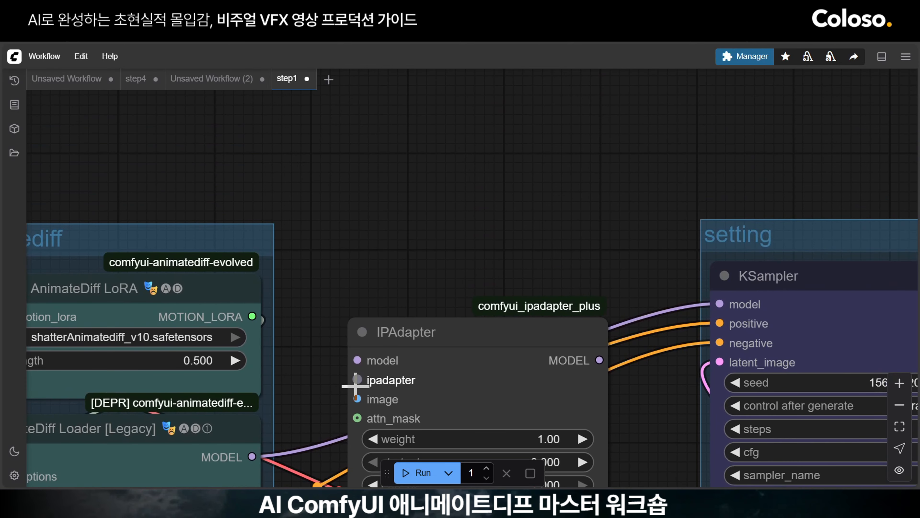
left_click_drag(357, 380, 401, 205)
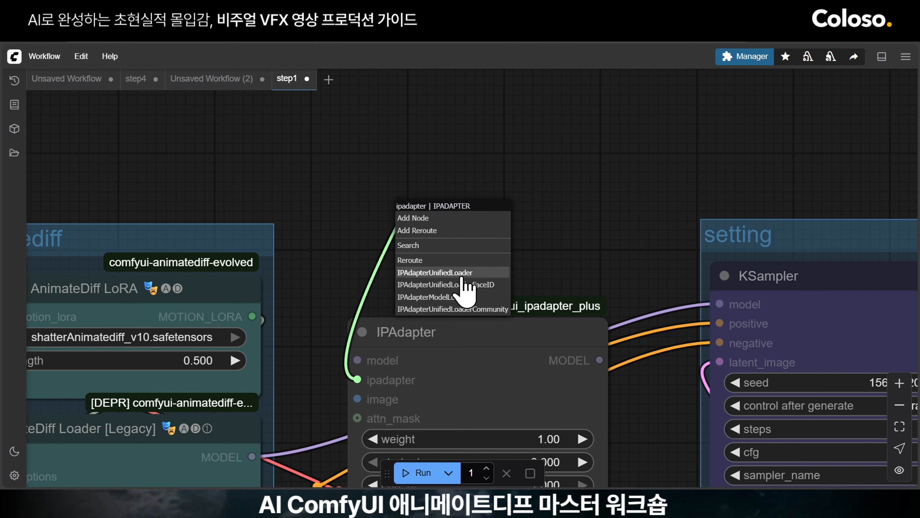
left_click(743, 58)
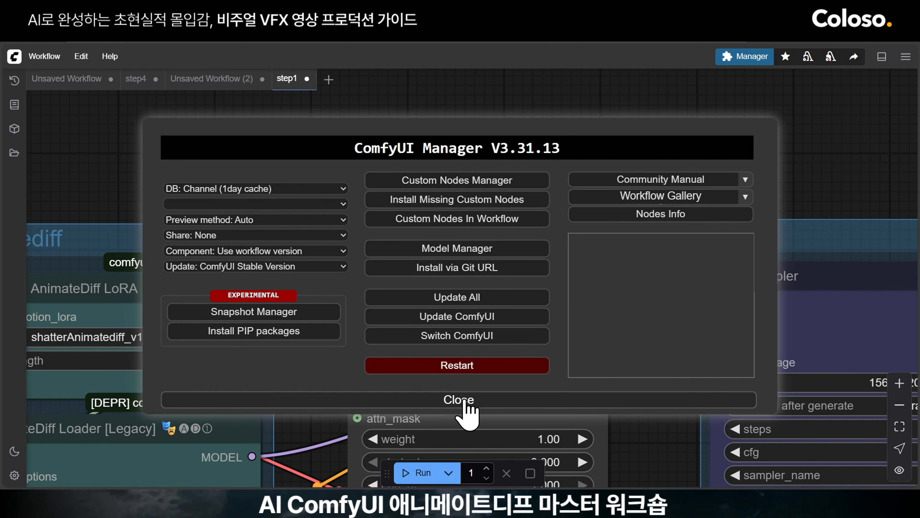
left_click(468, 409)
Create an IPAdapter Unified Loader linked to the IPAdapter node's ipadapter input and place it above that node
left_click_drag(357, 379, 392, 205)
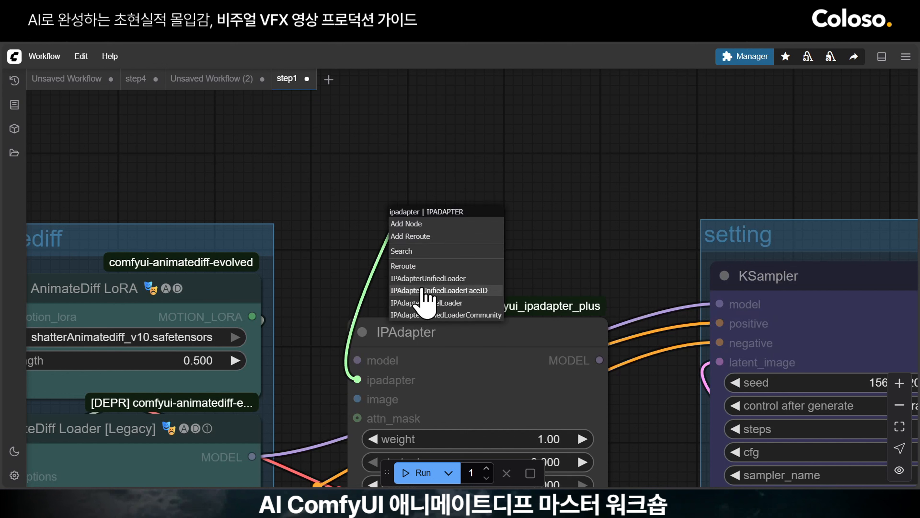
left_click(434, 290)
left_click_drag(508, 210, 470, 152)
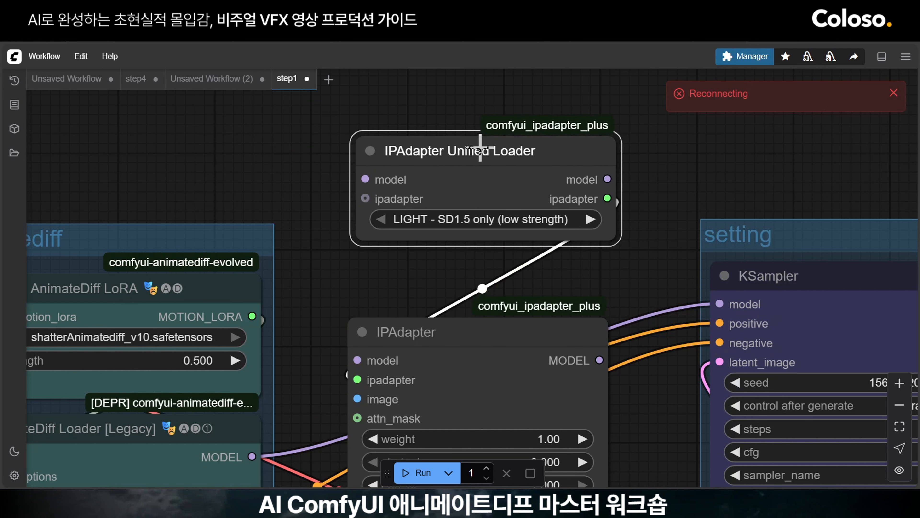
Set the IPAdapter Unified Loader's preset to PLUS (high strength) and move it closer to the IPAdapter node
left_click(465, 215)
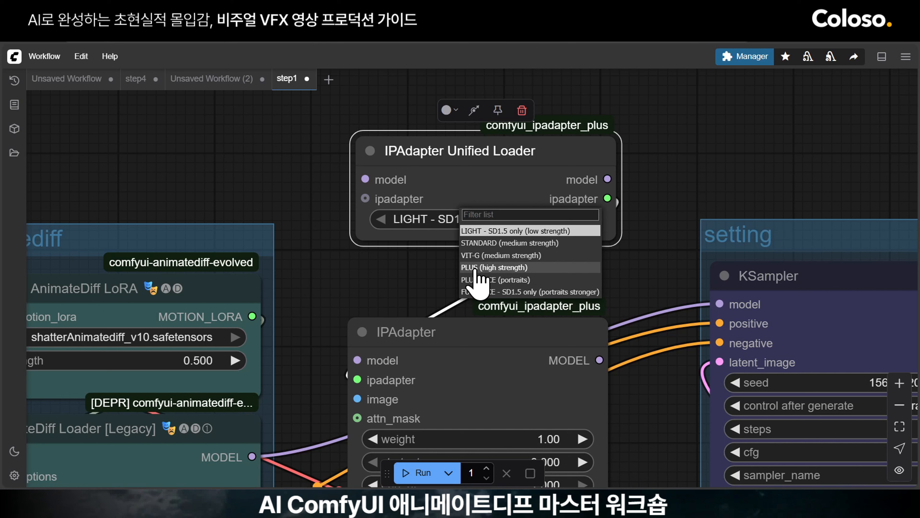
left_click(475, 269)
left_click_drag(500, 166, 494, 209)
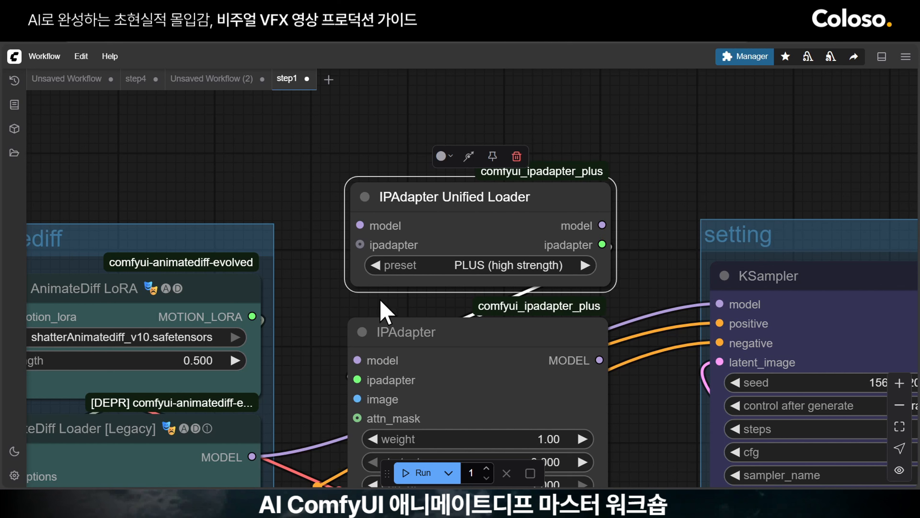
Route the model link from AnimateDiff Loader through IPAdapter Unified Loader and IPAdapter to KSampler
left_click_drag(308, 358, 397, 294)
left_click(422, 254)
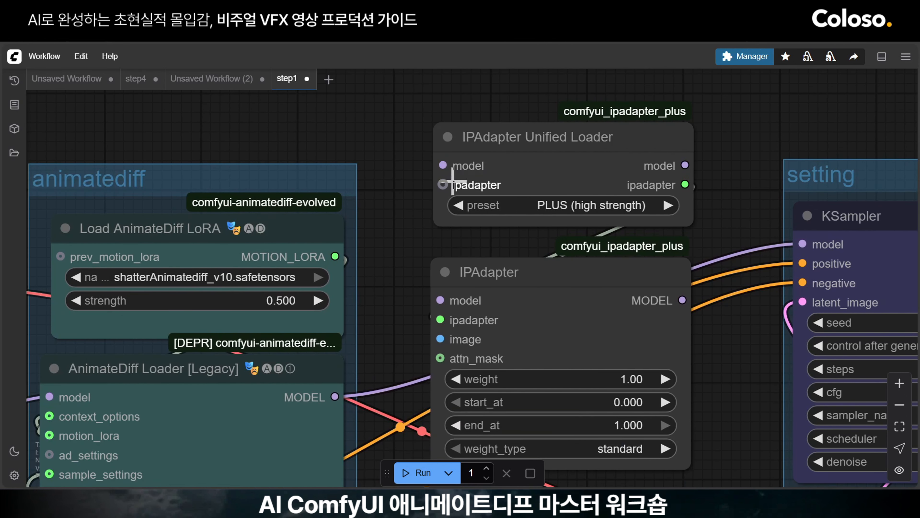
left_click_drag(612, 160, 580, 146)
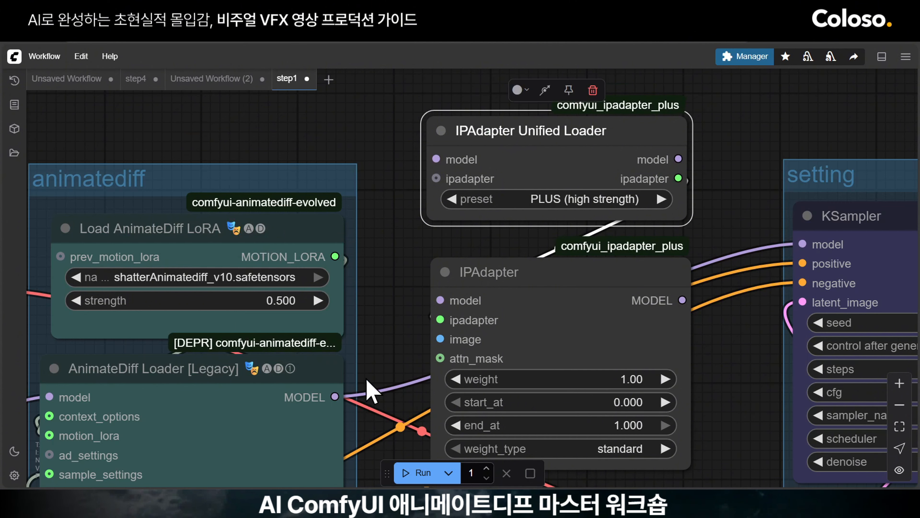
scroll(382, 368, "down", 2)
left_click_drag(333, 386, 426, 170)
left_click_drag(697, 225, 431, 298)
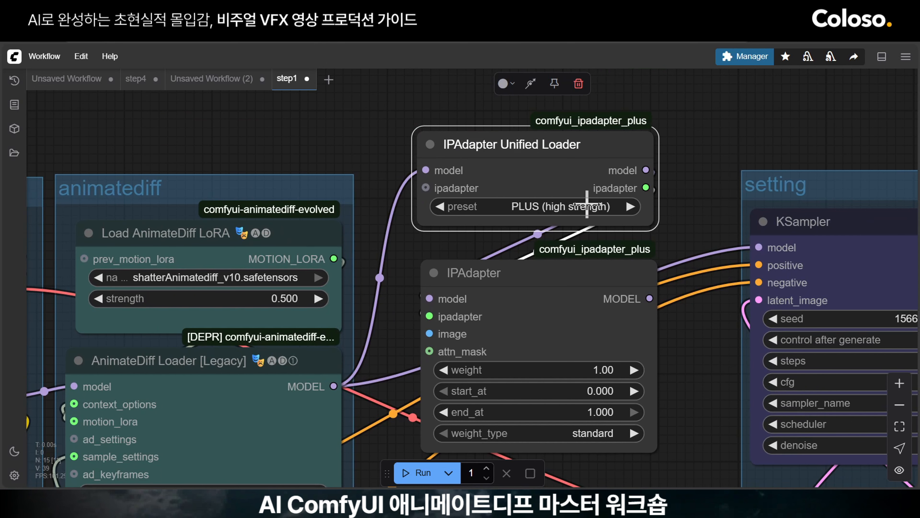
left_click_drag(649, 298, 758, 247)
scroll(706, 391, "down", 3)
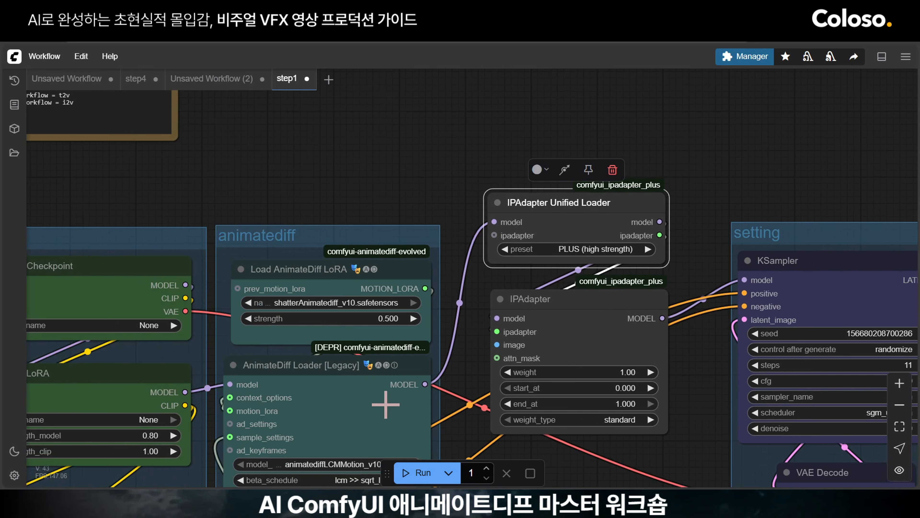
Line up the AnimateDiff Loader, IPAdapter Unified Loader, IPAdapter and KSampler nodes in a row above the groups
left_click_drag(459, 157, 450, 308)
scroll(449, 308, "down", 2)
left_click_drag(349, 460, 353, 181)
left_click_drag(552, 348, 547, 186)
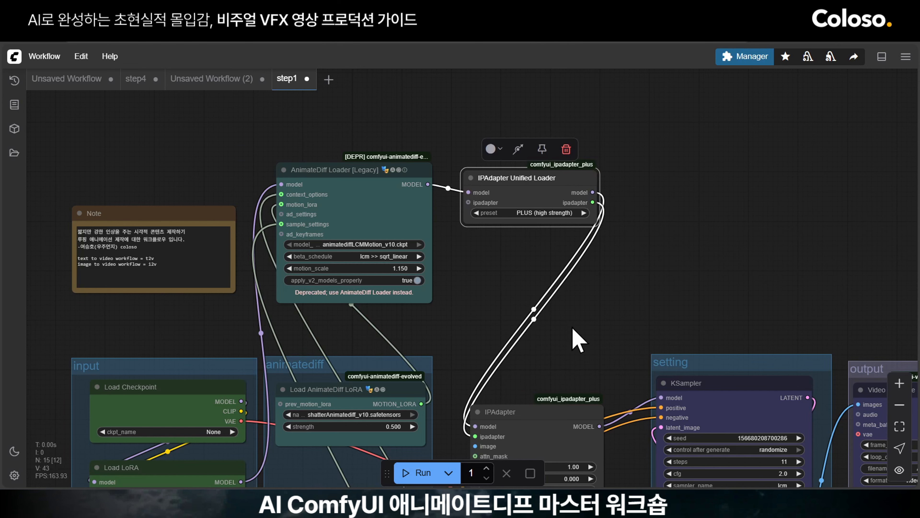
left_click_drag(545, 424, 705, 191)
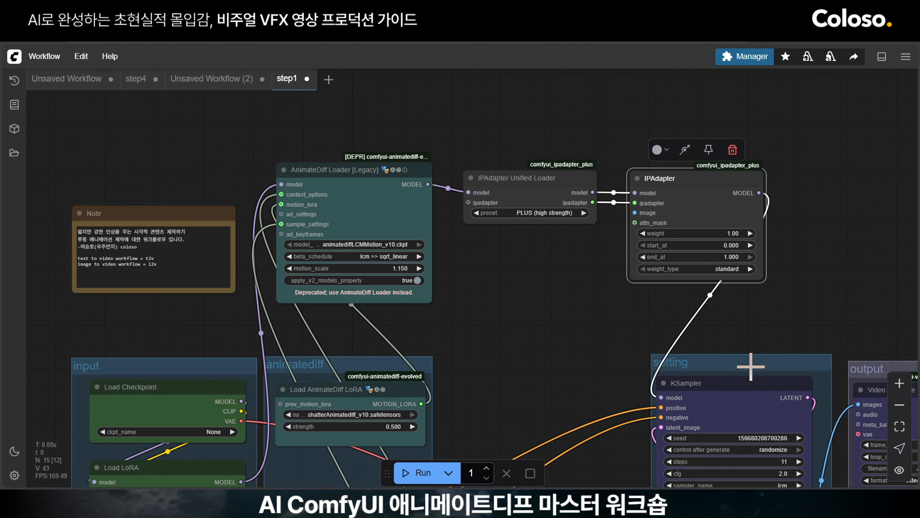
left_click_drag(751, 380, 888, 160)
left_click_drag(571, 401, 417, 401)
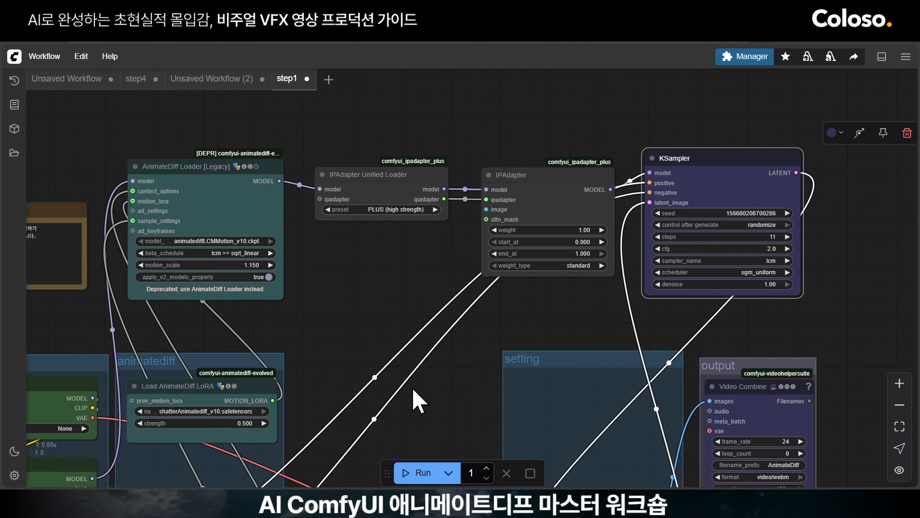
Undo the node moves that lined up the model chain above the groups
key("ctrl+z")
key("ctrl+z")
key("ctrl+z")
key("ctrl+z")
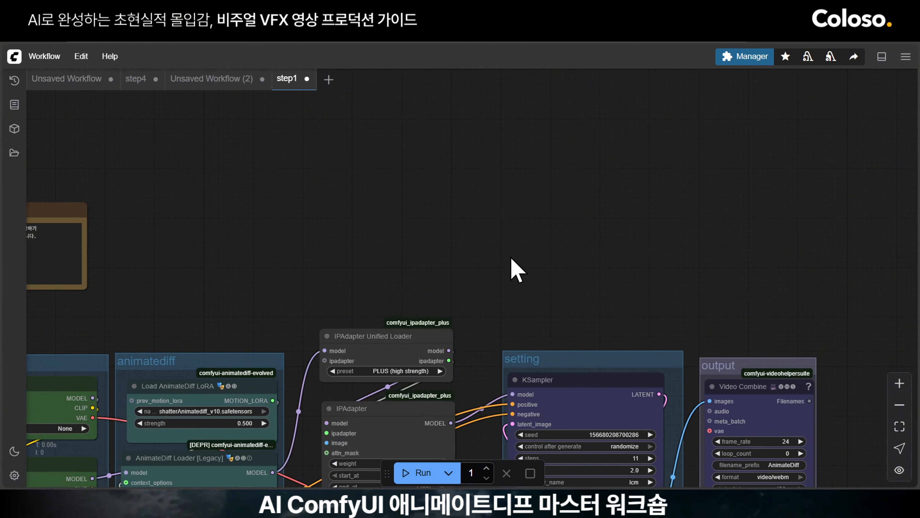
left_click_drag(404, 446, 436, 264)
scroll(353, 285, "up", 6)
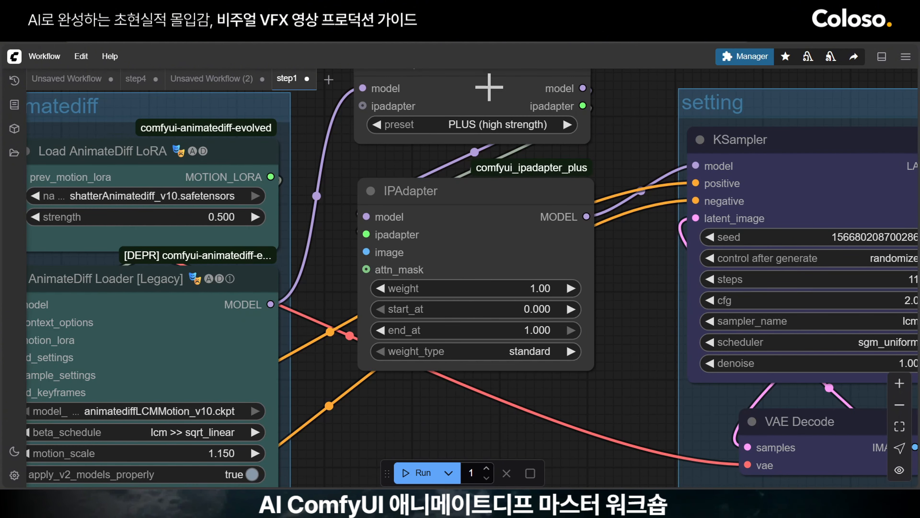
left_click_drag(639, 313, 703, 381)
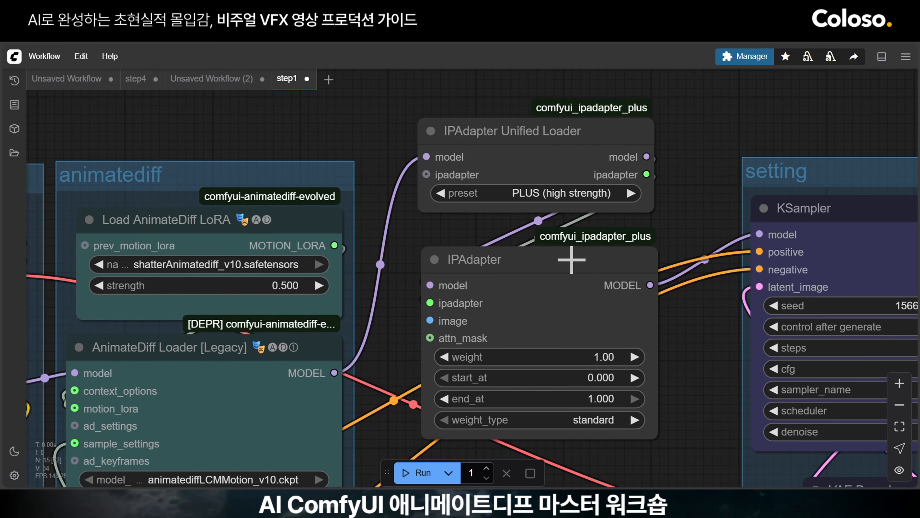
Pick the PLUS (high strength) preset in the IPAdapter Unified Loader and move the node down closer to IPAdapter
left_click(538, 199)
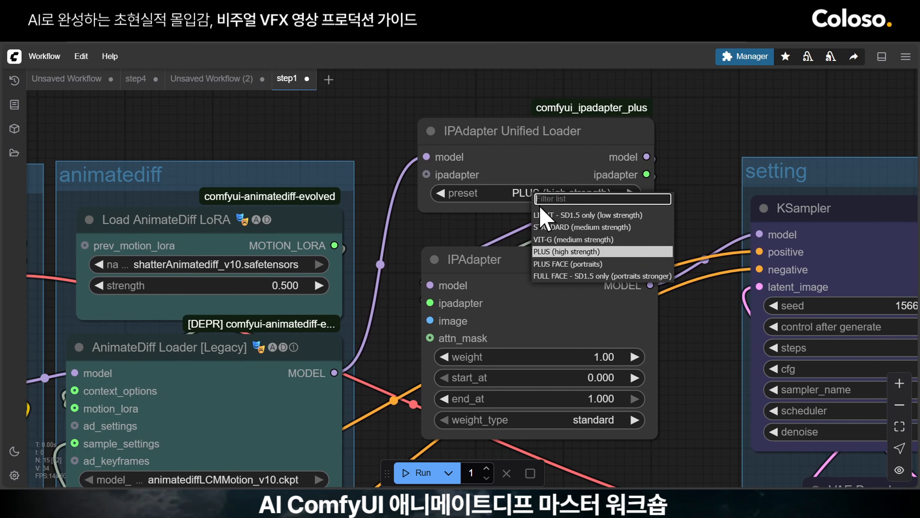
left_click(543, 253)
left_click_drag(527, 163, 528, 178)
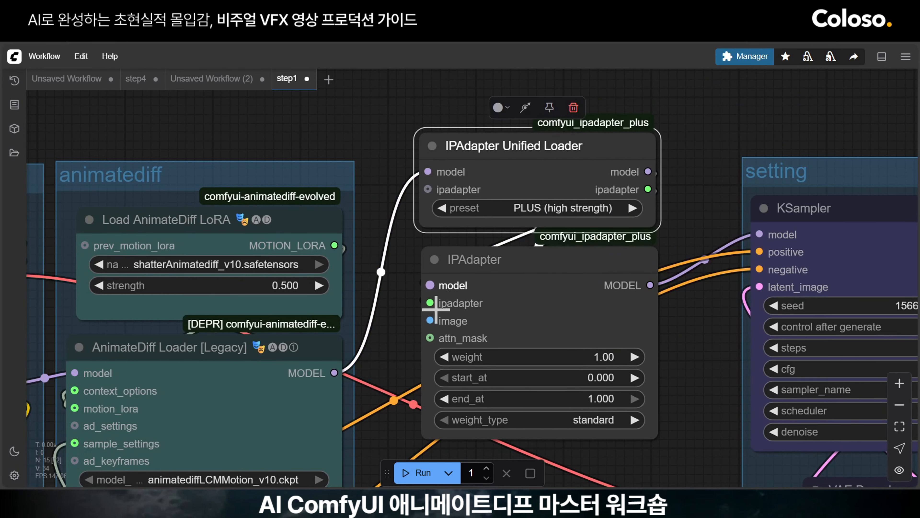
Add an Upscale Image (ImageScale) node from IPAdapter's image input and place it directly below the IPAdapter node
left_click_drag(395, 353, 353, 207)
scroll(407, 282, "up", 4)
scroll(364, 258, "down", 2)
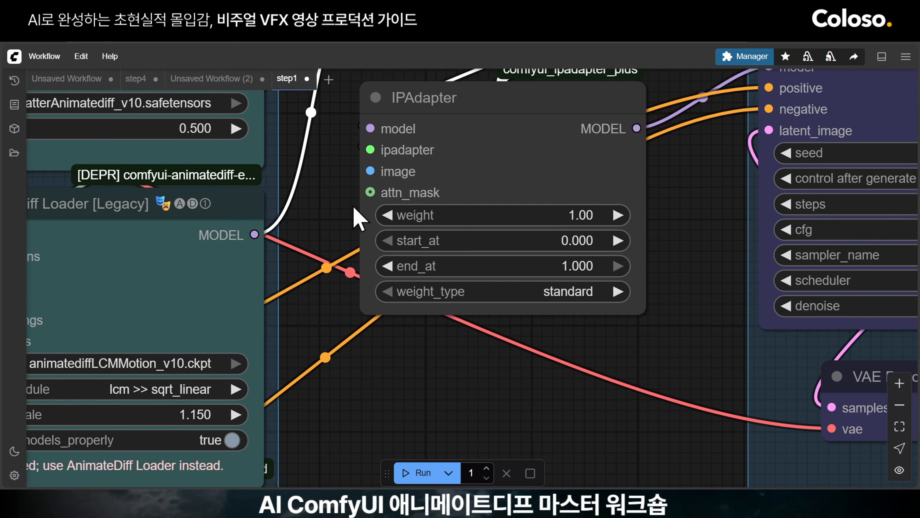
left_click_drag(370, 170, 529, 377)
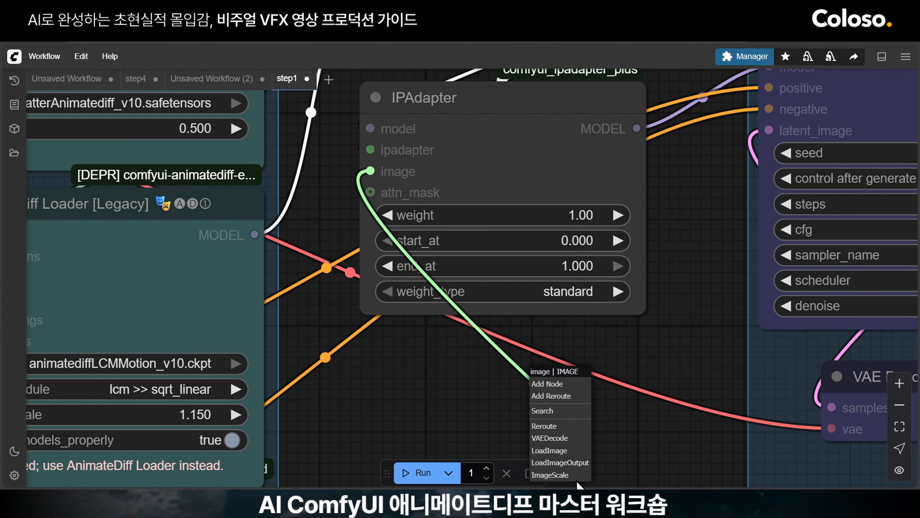
left_click(557, 479)
left_click_drag(473, 408, 460, 217)
scroll(462, 220, "down", 2)
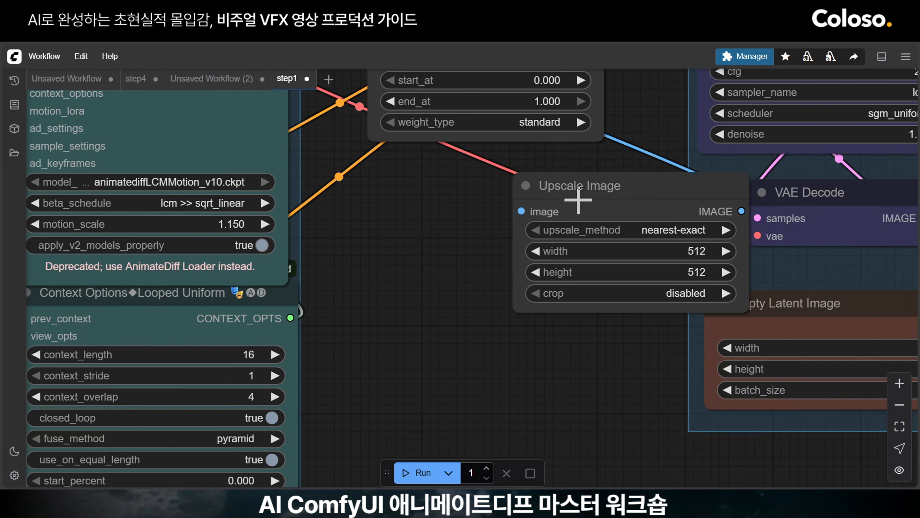
left_click_drag(624, 186, 485, 174)
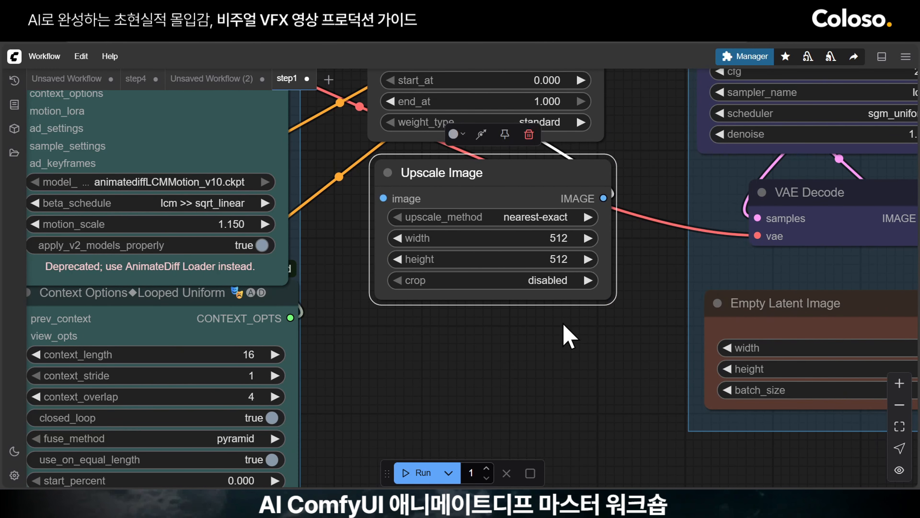
scroll(565, 335, "up", 3)
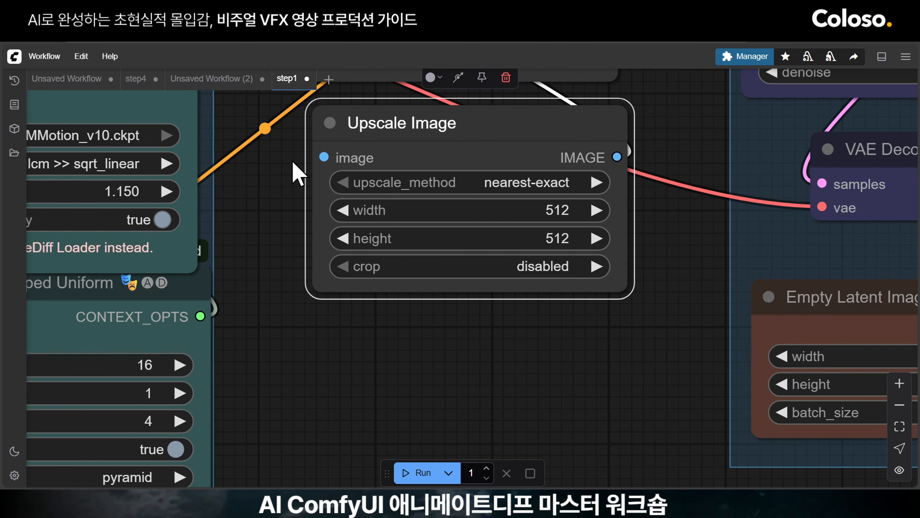
left_click(272, 237)
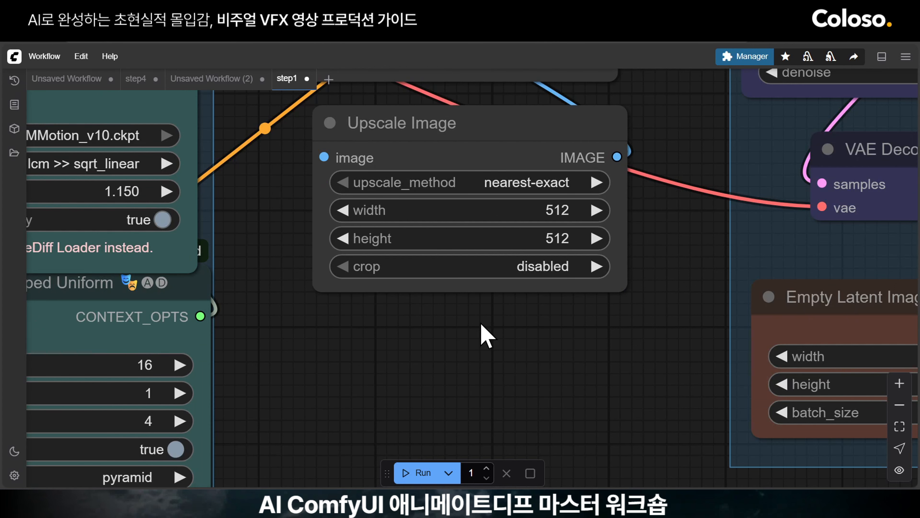
Try wiring a Load Image node directly into IPAdapter's image input, with Upscale Image moved out of the way, and delete it again
scroll(481, 323, "down", 4)
left_click_drag(484, 205, 478, 202)
left_click_drag(636, 157, 635, 205)
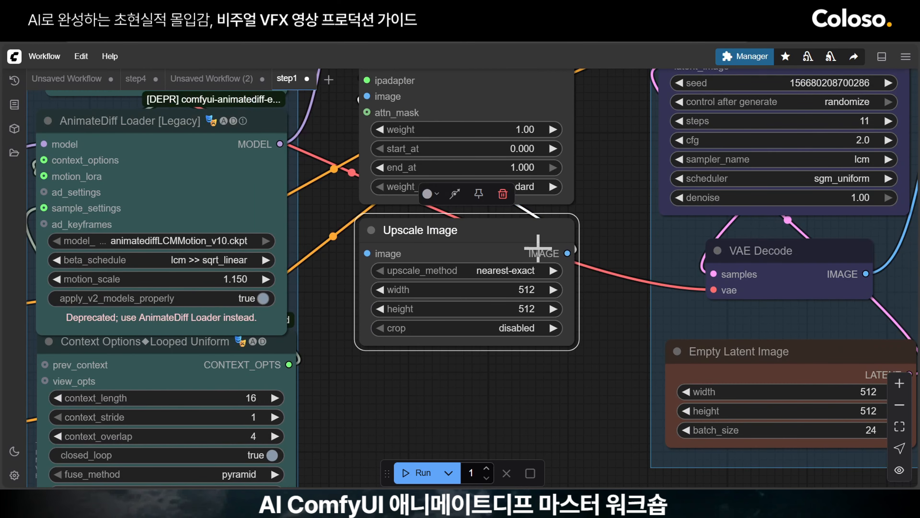
left_click_drag(368, 100, 574, 250)
left_click_drag(495, 221, 503, 323)
left_click_drag(367, 96, 436, 238)
left_click(455, 316)
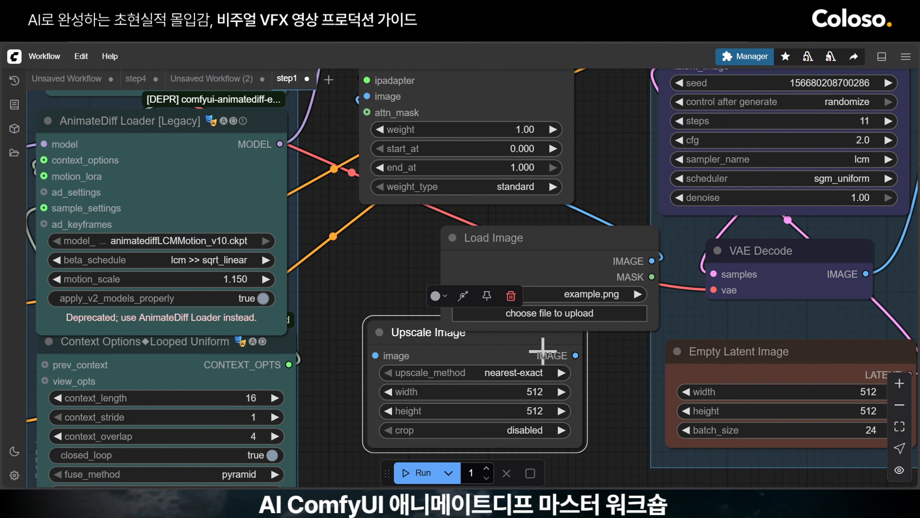
left_click_drag(543, 350, 532, 455)
left_click_drag(404, 357, 406, 283)
left_click_drag(540, 189, 476, 189)
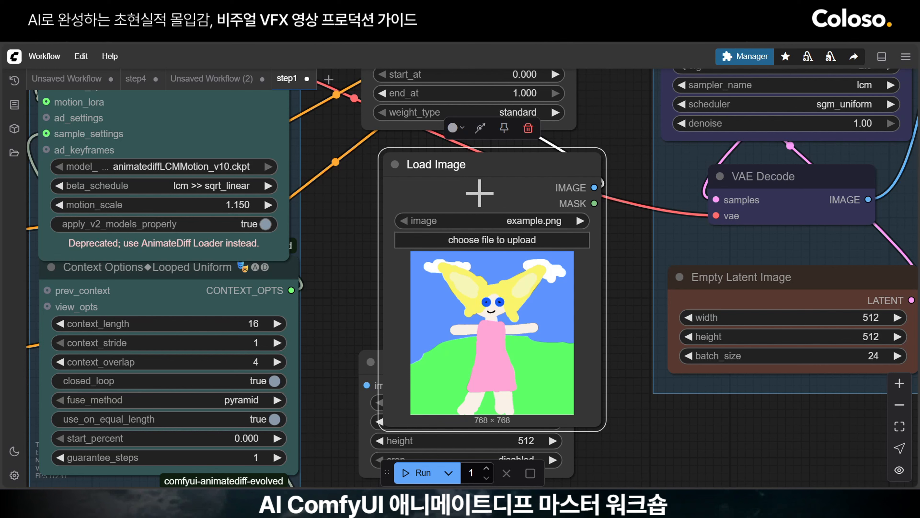
key("Delete")
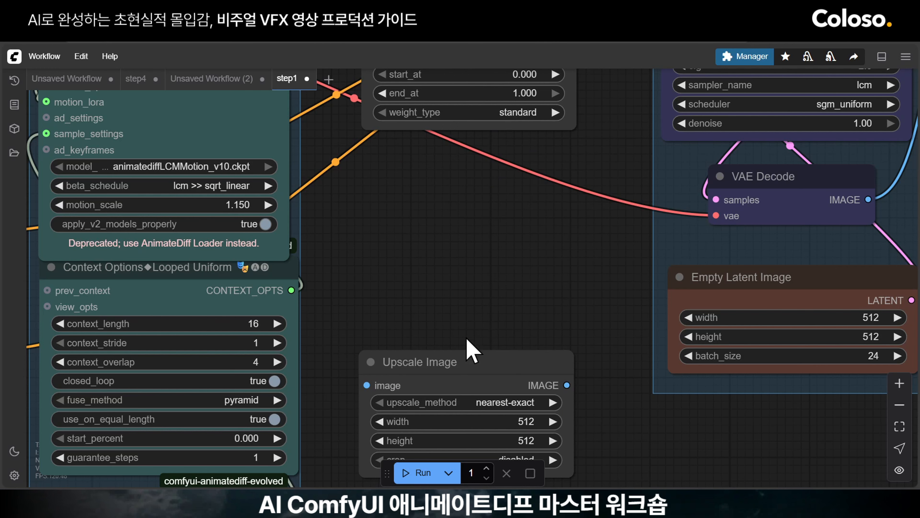
Move the Upscale Image node back up under IPAdapter and connect its image output to IPAdapter's image input
left_click_drag(466, 353, 475, 158)
left_click_drag(486, 329, 475, 359)
scroll(474, 358, "down", 1)
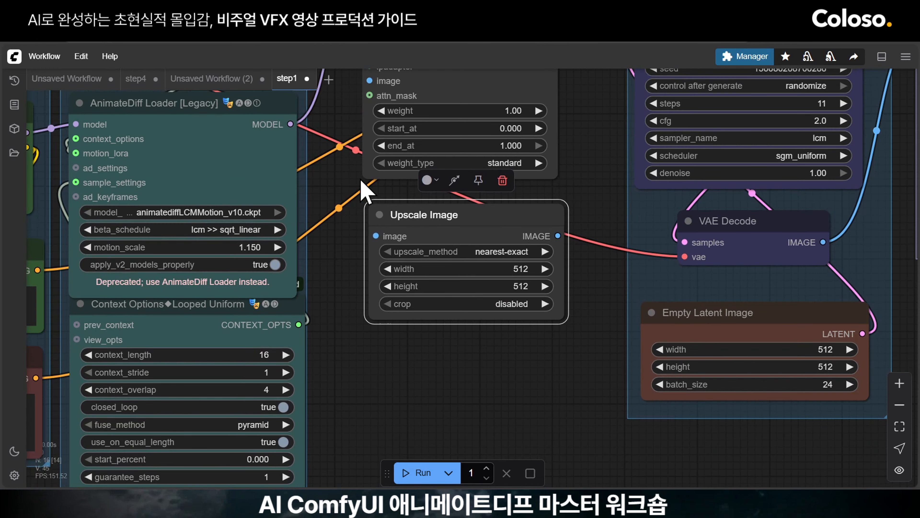
left_click_drag(366, 92, 529, 273)
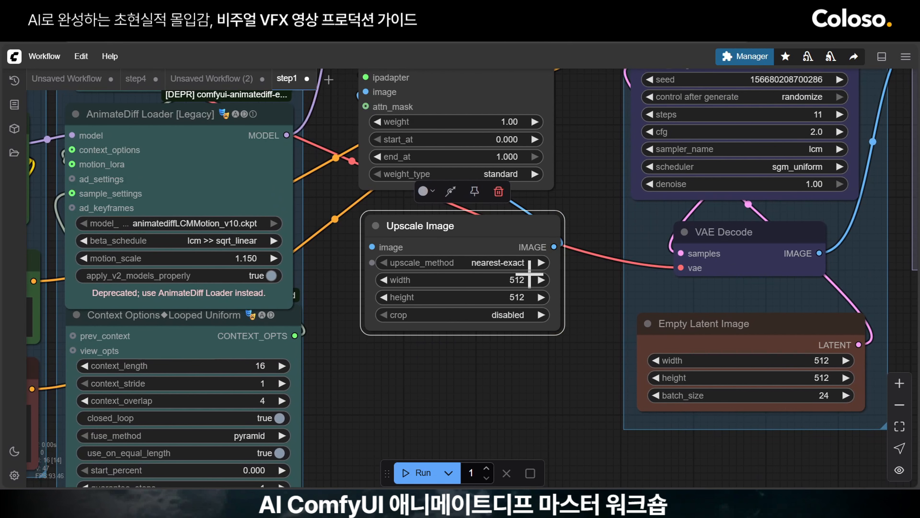
Set the Upscale Image node's crop option to center
scroll(555, 354, "up", 5)
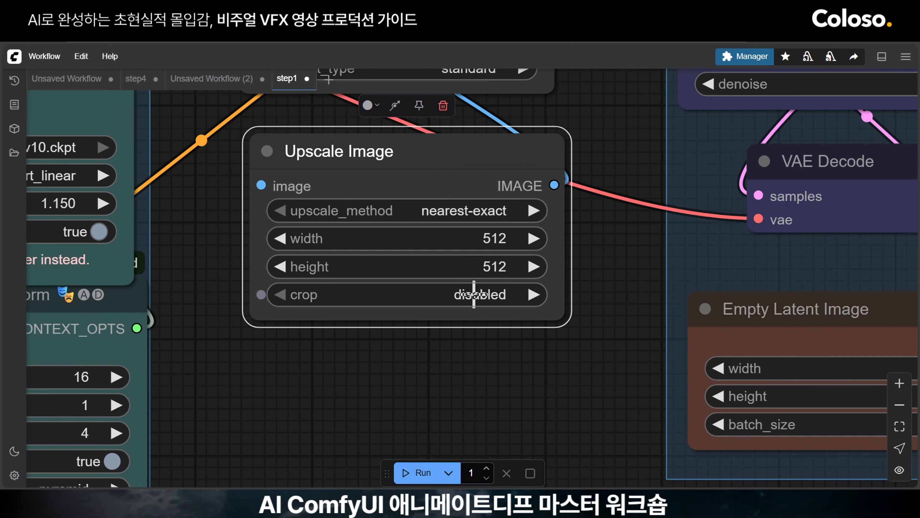
left_click(474, 295)
left_click(487, 311)
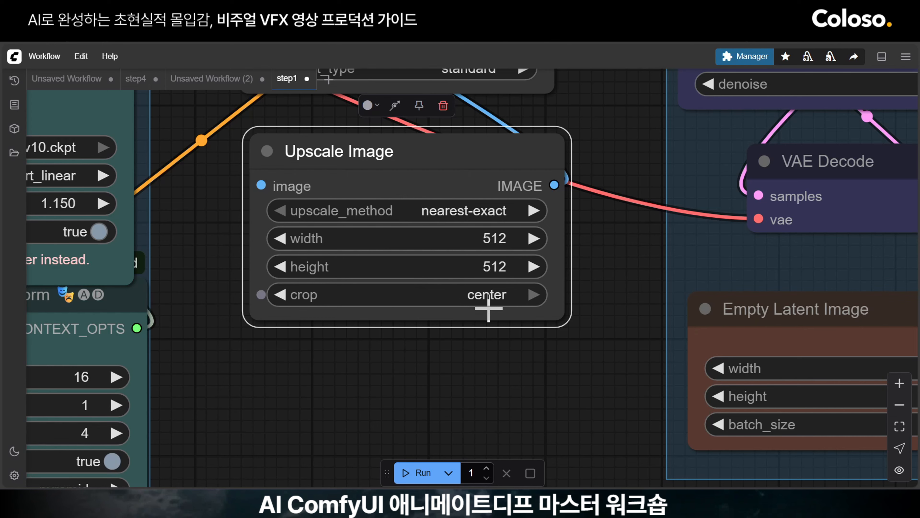
Add a Load Image node from Upscale Image's image input, place it below that node, and choose 1image.jpeg as its image
scroll(567, 242, "down", 7)
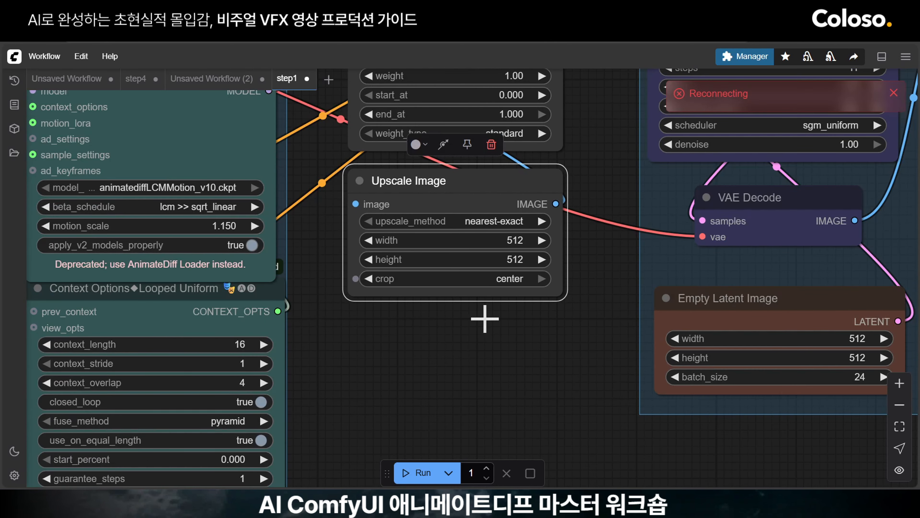
left_click_drag(482, 318, 486, 363)
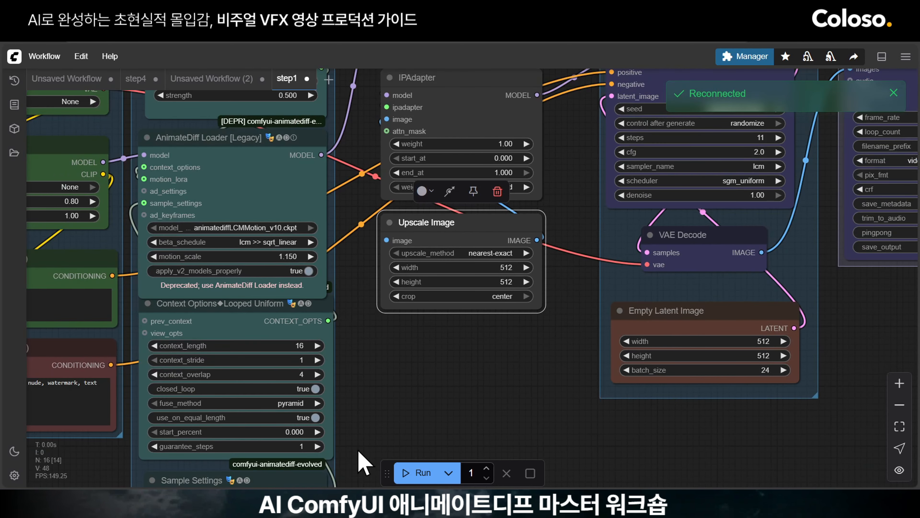
left_click_drag(534, 396, 516, 405)
left_click_drag(513, 351, 511, 296)
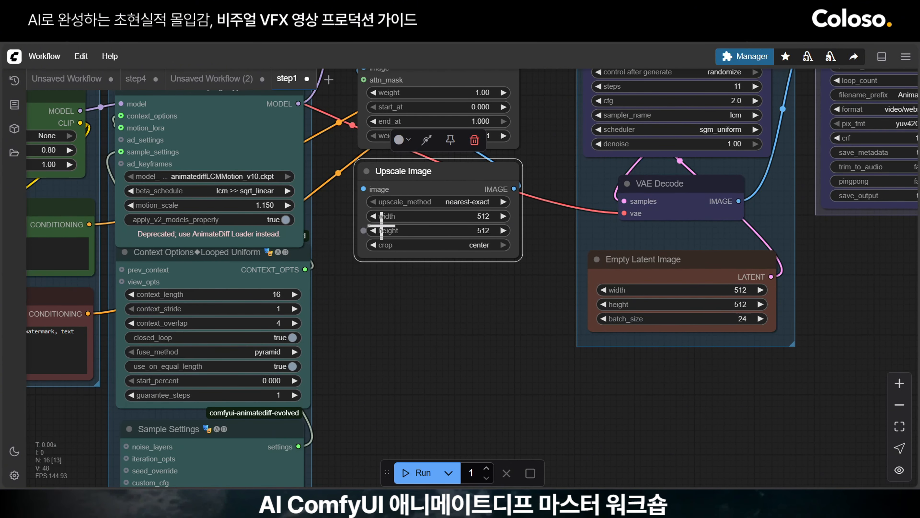
left_click_drag(364, 189, 408, 317)
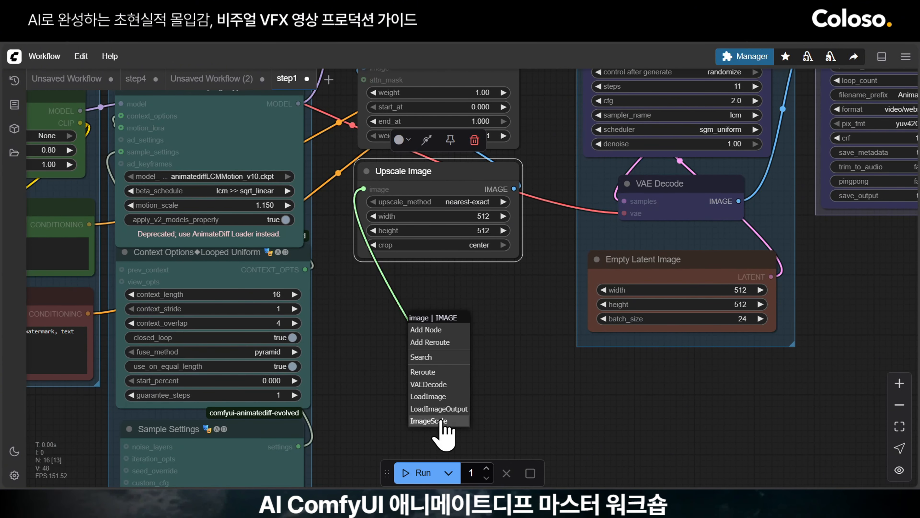
left_click(443, 397)
left_click_drag(491, 334, 443, 301)
left_click_drag(545, 259, 544, 266)
scroll(544, 292, "up", 3)
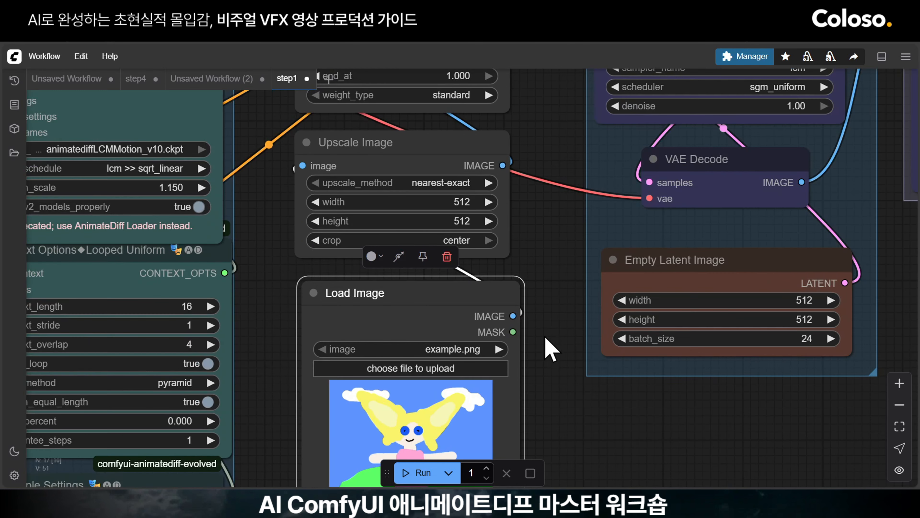
left_click_drag(545, 336, 561, 261)
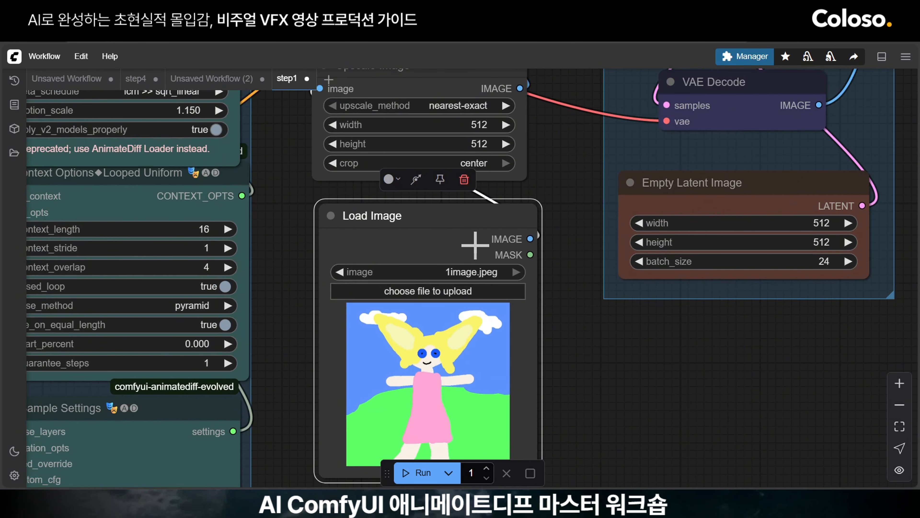
scroll(579, 391, "down", 3)
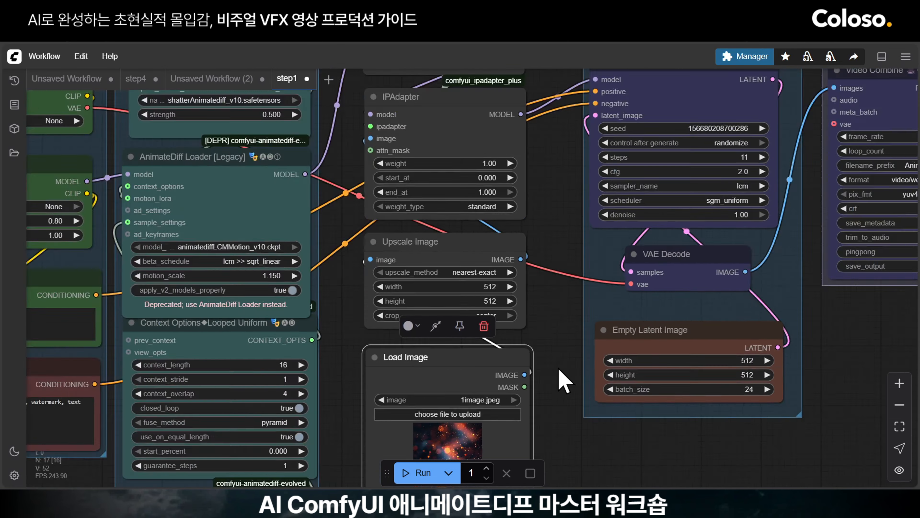
Select the IPAdapter Unified Loader, IPAdapter, Upscale Image and Load Image nodes together and enclose them in a new group
scroll(565, 380, "down", 5)
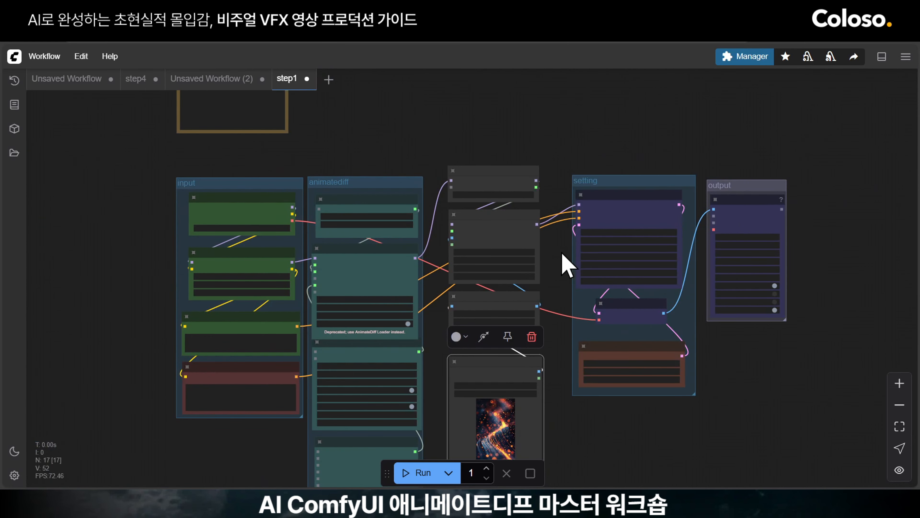
left_click_drag(574, 170, 496, 432)
right_click(622, 400)
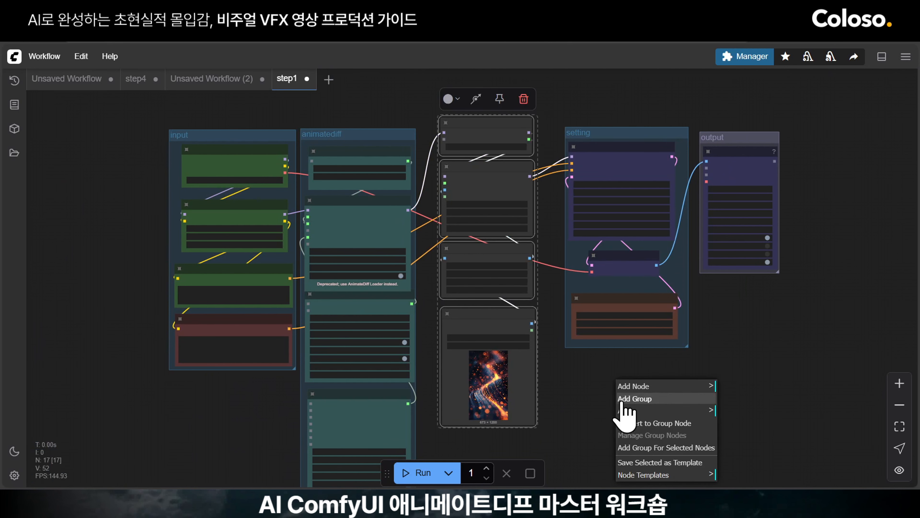
left_click(660, 447)
Color all four nodes in the new IPAdapter group blue
left_click_drag(531, 112, 517, 272)
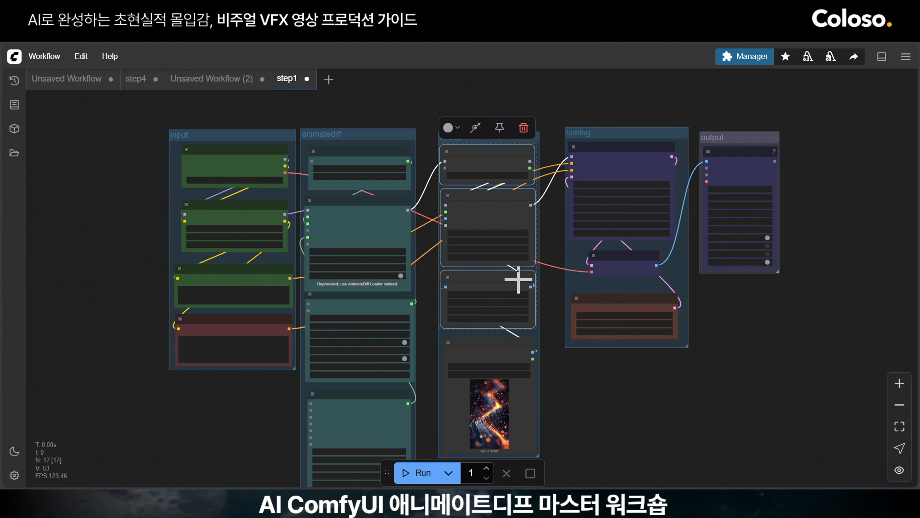
left_click(451, 127)
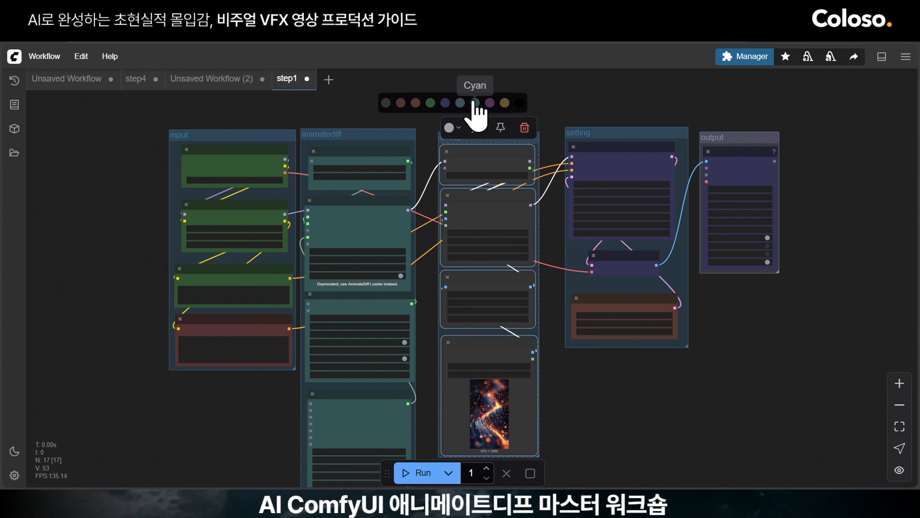
left_click(445, 103)
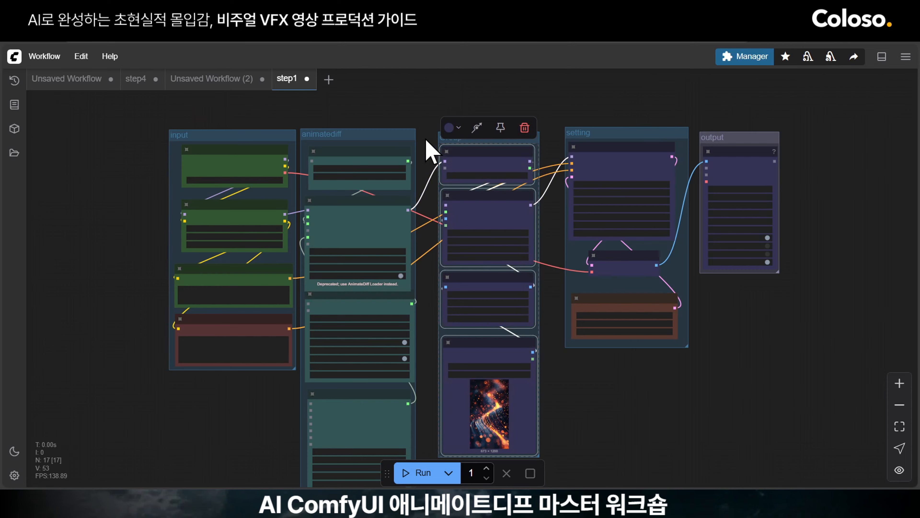
left_click(410, 105)
Space out the input, animatediff and new IPAdapter groups so they line up evenly with the setting group
left_click_drag(466, 135, 473, 129)
left_click_drag(385, 136, 396, 133)
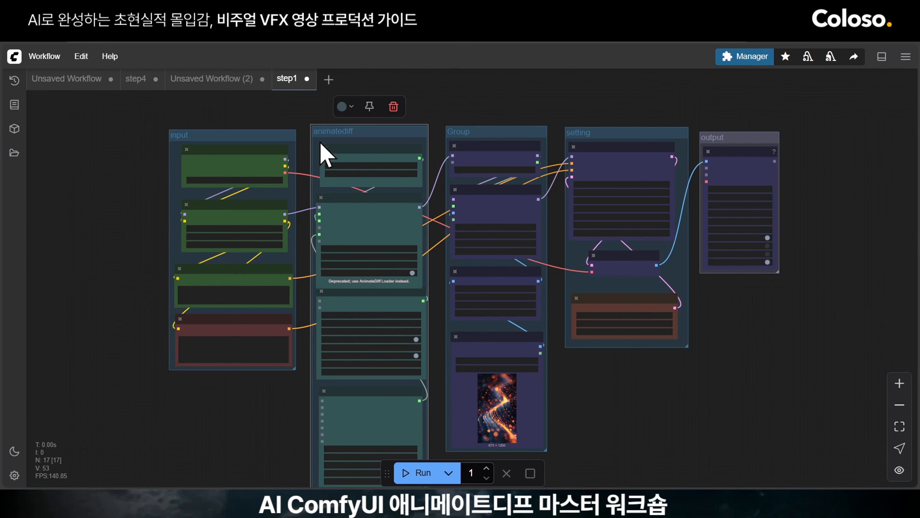
left_click_drag(282, 140, 288, 134)
scroll(452, 105, "up", 5)
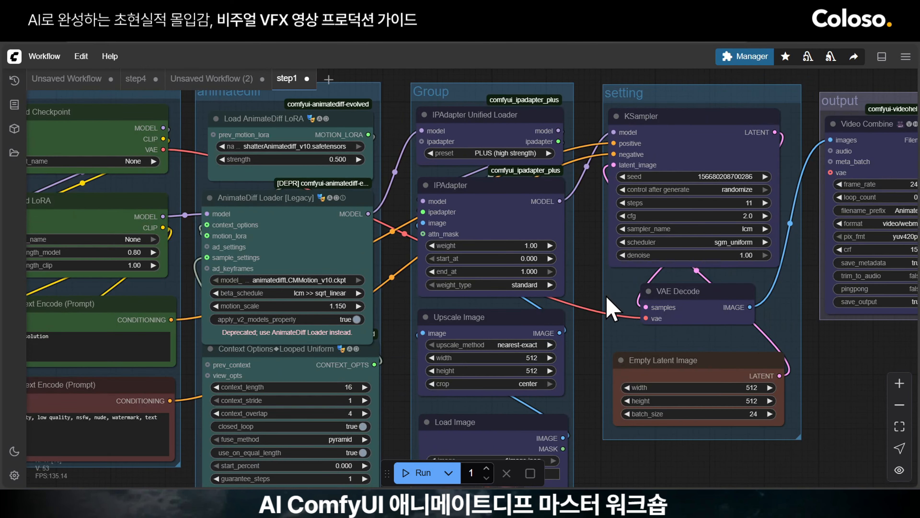
left_click_drag(607, 297, 589, 214)
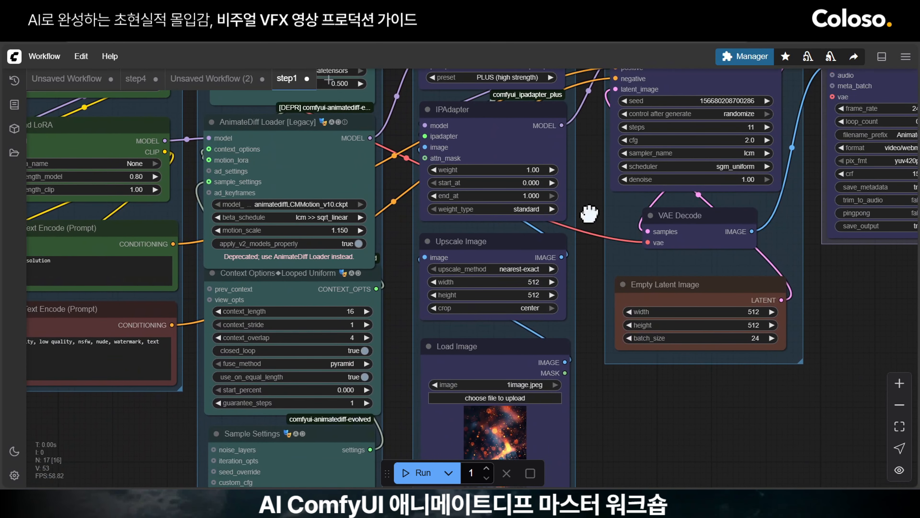
Switch to the step4 workflow and shift its setting group slightly toward the Video Combine node
left_click(88, 85)
left_click(135, 80)
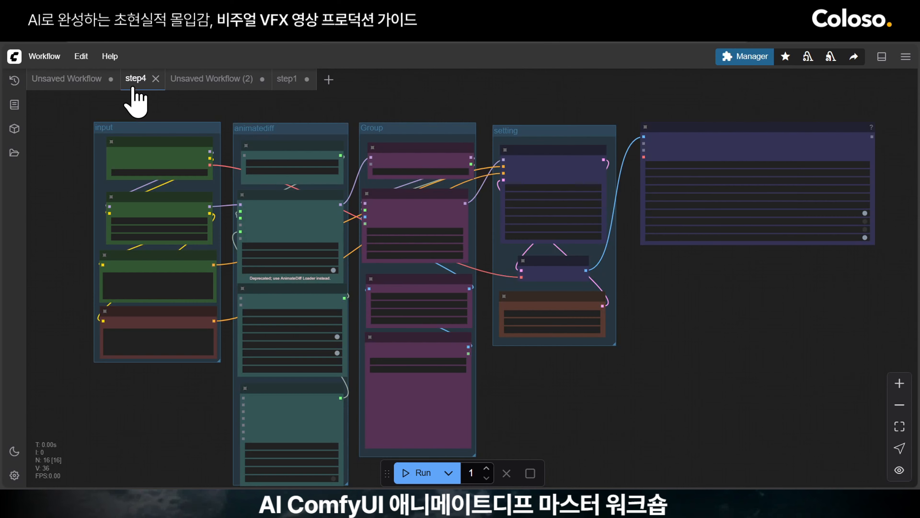
scroll(580, 406, "up", 2)
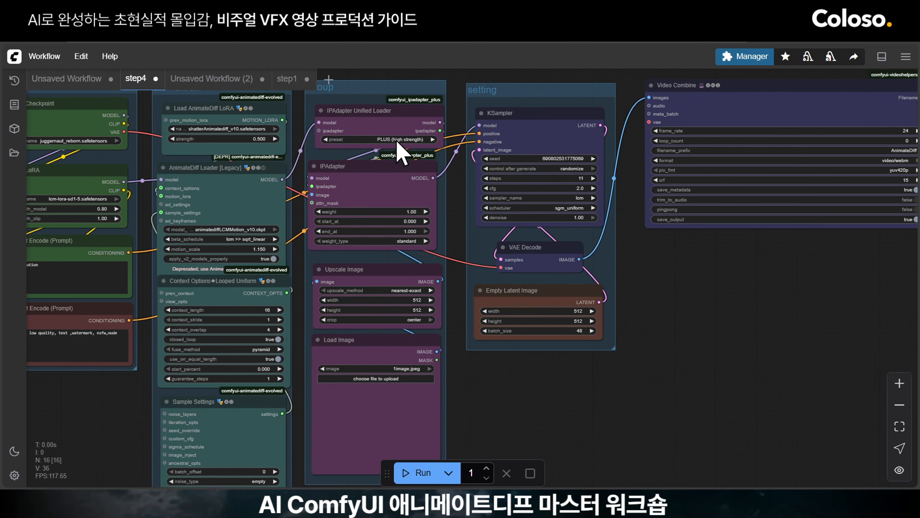
left_click(385, 112)
scroll(522, 377, "down", 3)
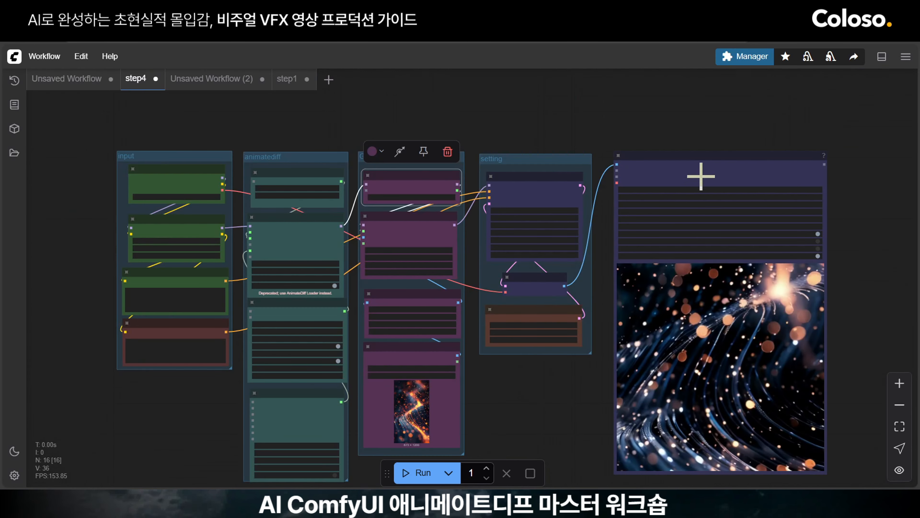
left_click_drag(544, 167, 553, 166)
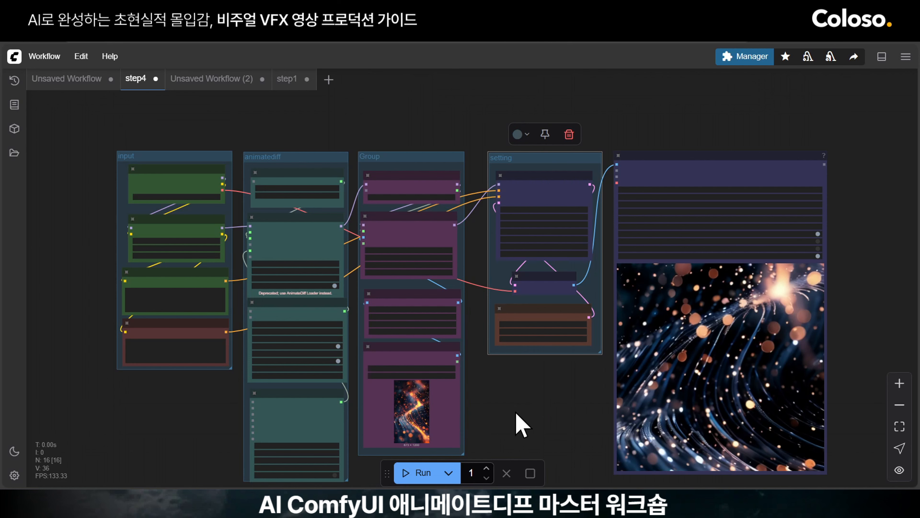
Shift the Video Combine node and the setting group slightly further away from the other groups to even out the layout
left_click_drag(548, 162, 544, 166)
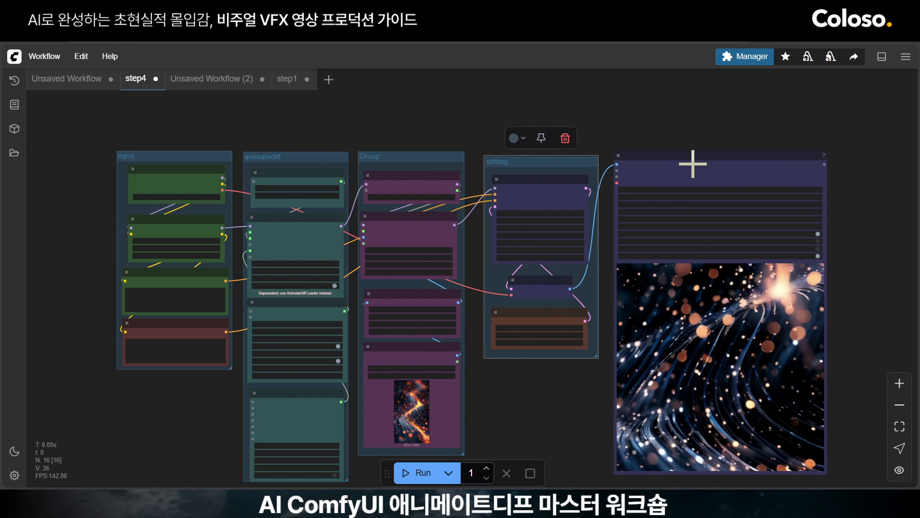
left_click_drag(693, 162, 716, 156)
left_click_drag(580, 168, 708, 107)
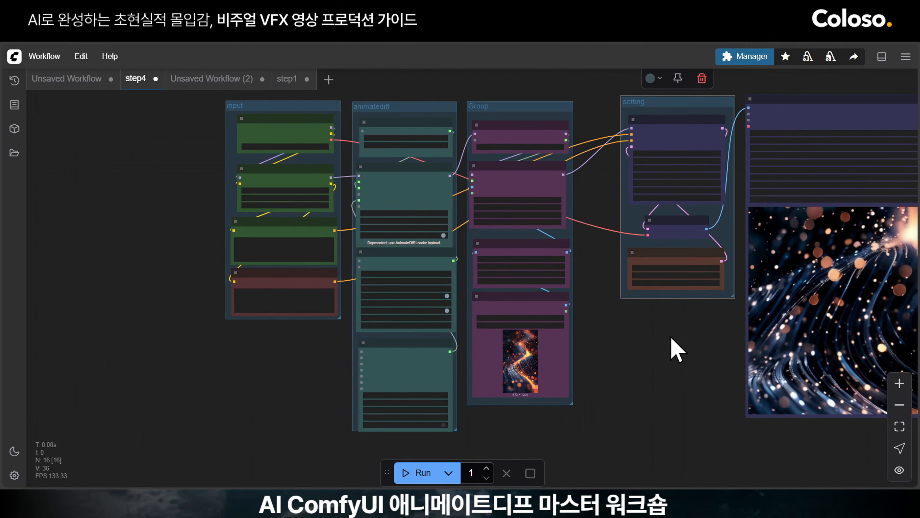
Examine the positive prompt text in the input group's green CLIP Text Encode node
left_click_drag(678, 349, 348, 394)
scroll(515, 303, "up", 5)
left_click_drag(412, 390, 904, 406)
scroll(211, 220, "up", 4)
left_click_drag(315, 168, 168, 156)
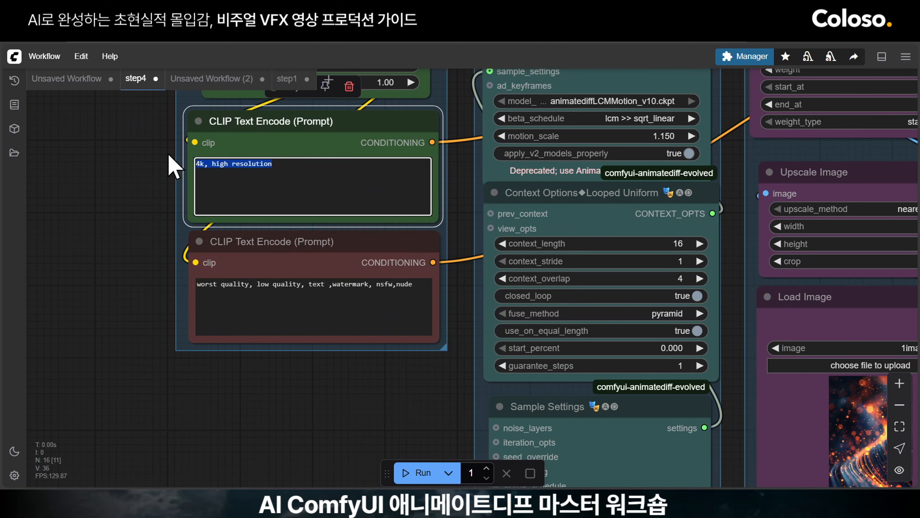
left_click(128, 276)
left_click_drag(386, 421, 249, 355)
scroll(270, 370, "down", 7)
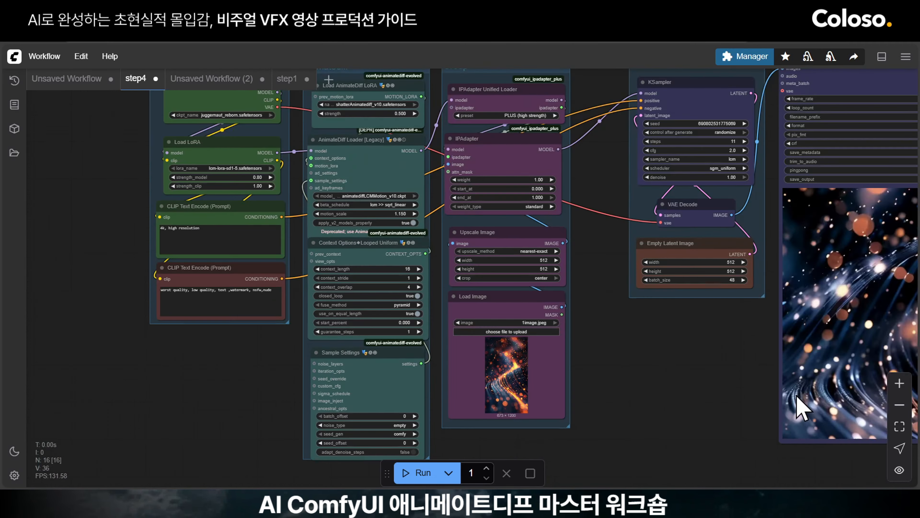
Compare the video in the Video Combine node with the source picture in the Load Image node
left_click_drag(637, 393, 354, 378)
scroll(511, 390, "up", 5)
scroll(416, 347, "down", 1)
scroll(416, 347, "down", 1)
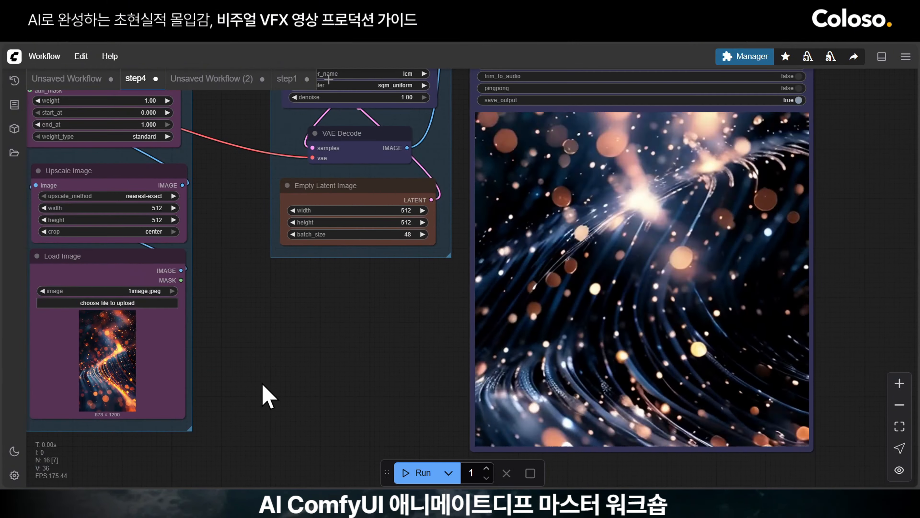
scroll(264, 384, "up", 4)
left_click_drag(263, 384, 518, 351)
scroll(518, 351, "up", 5)
scroll(455, 357, "down", 5)
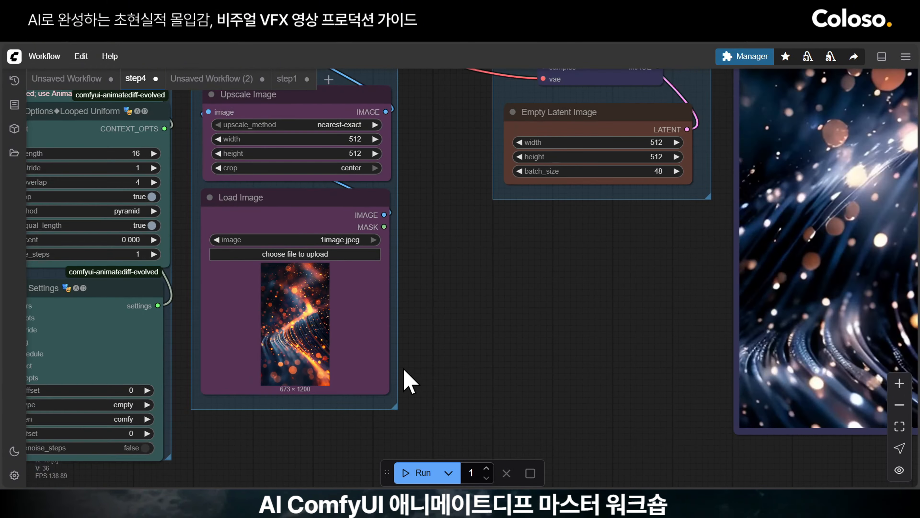
Enlarge the Load Image node so its picture preview is much bigger
left_click(402, 411)
left_click_drag(402, 411, 444, 517)
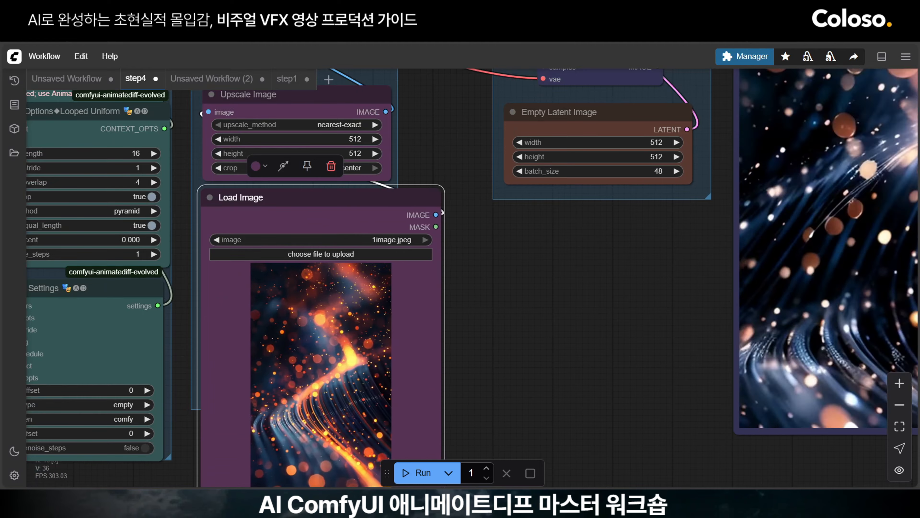
left_click_drag(660, 361, 599, 190)
left_click_drag(384, 357, 441, 484)
Move the enlarged Load Image node out of its group and place it beside the Video Combine node on the far side from the setting group
left_click_drag(579, 308, 450, 399)
scroll(450, 399, "down", 5)
left_click_drag(287, 240, 415, 90)
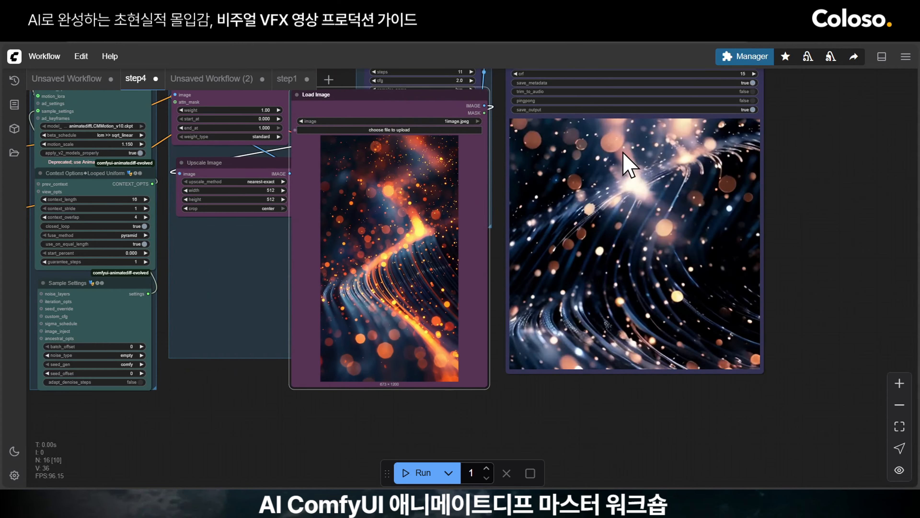
left_click_drag(836, 189, 675, 293)
left_click_drag(252, 209, 744, 98)
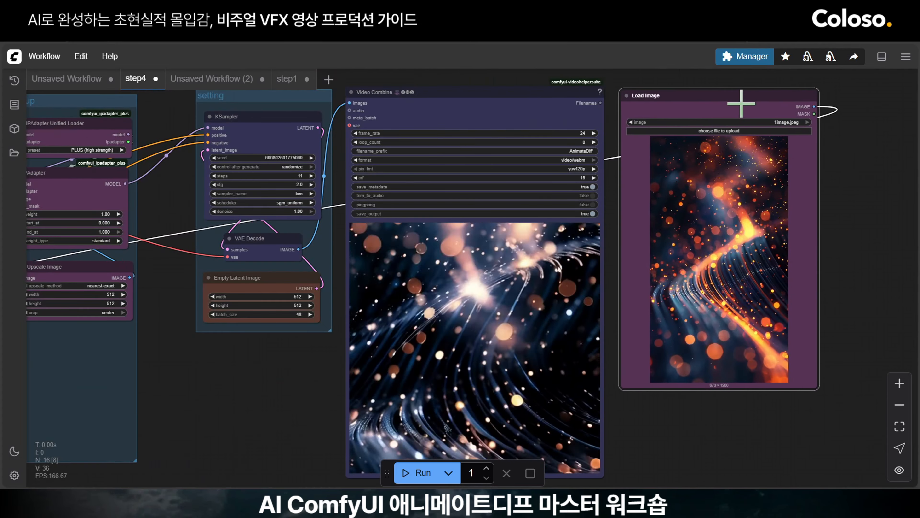
Compare the enlarged source image with the generated video and recheck the positive prompt
scroll(799, 452, "up", 5)
scroll(797, 454, "down", 4)
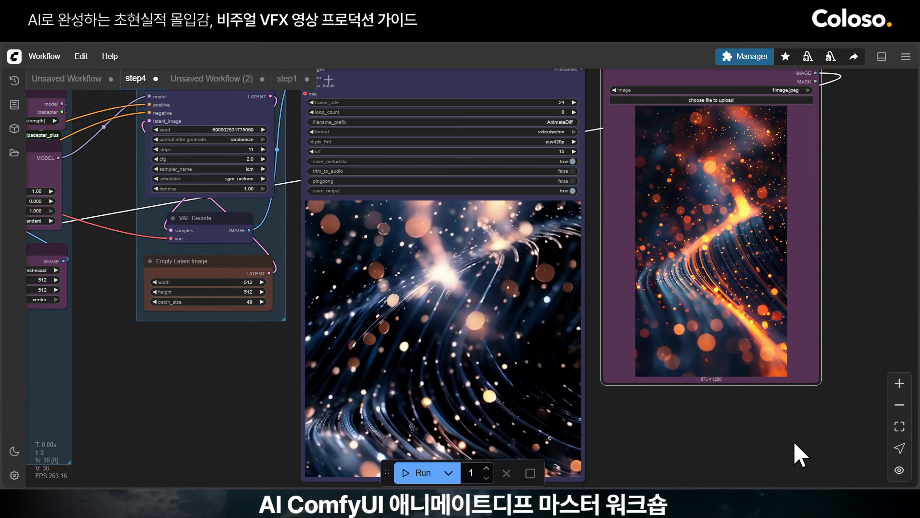
left_click_drag(898, 263, 736, 308)
scroll(728, 315, "up", 3)
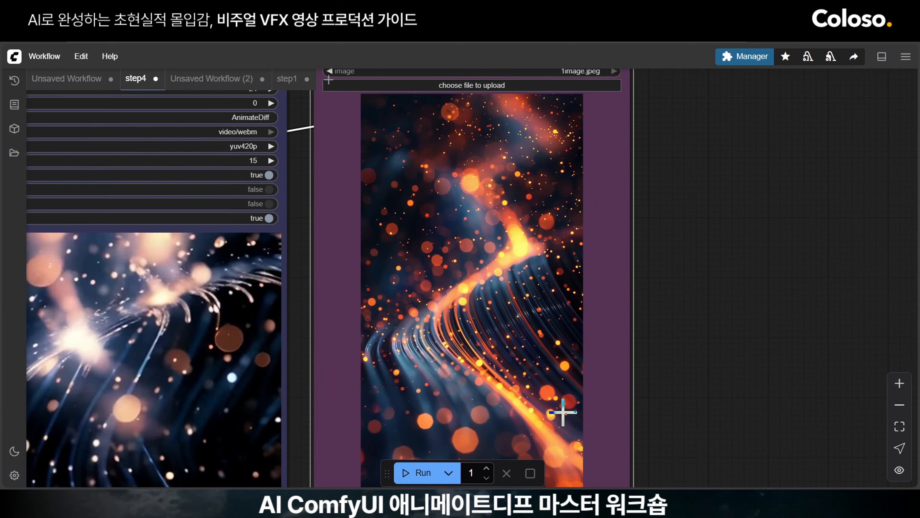
scroll(505, 320, "down", 6)
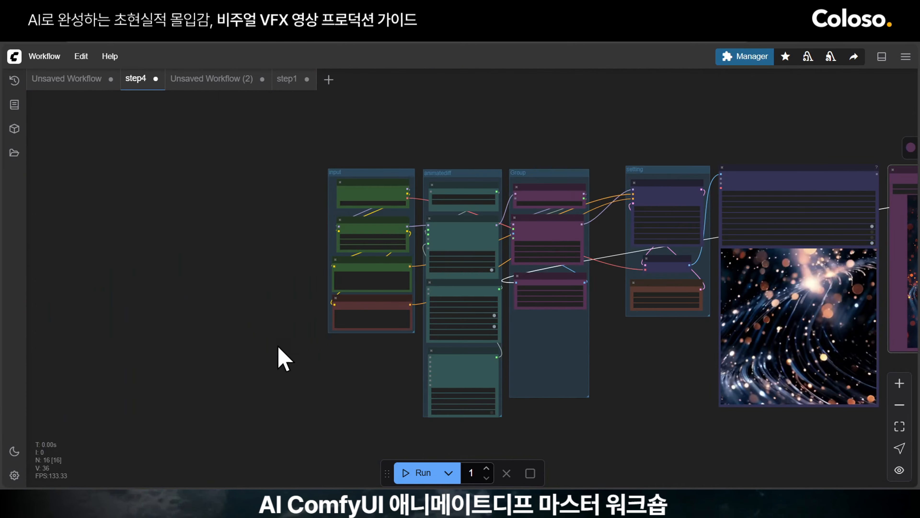
scroll(281, 356, "up", 10)
scroll(225, 321, "up", 7)
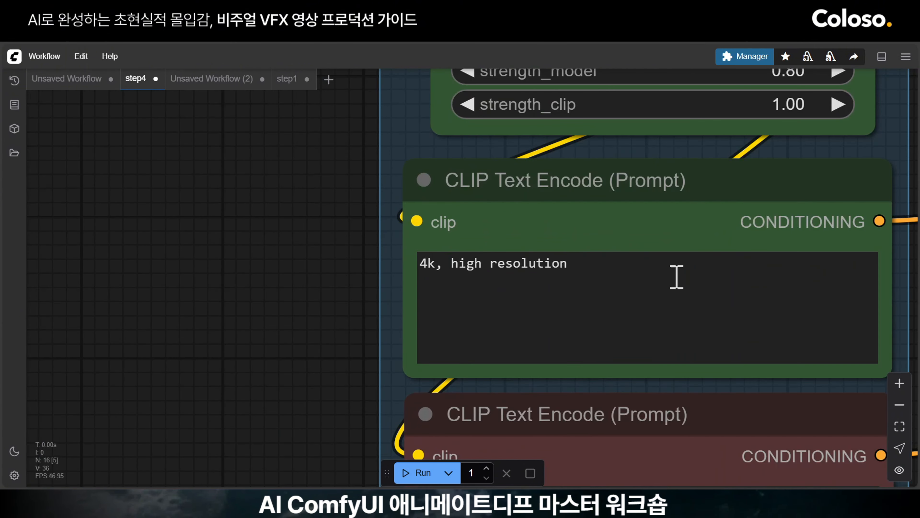
left_click(675, 276)
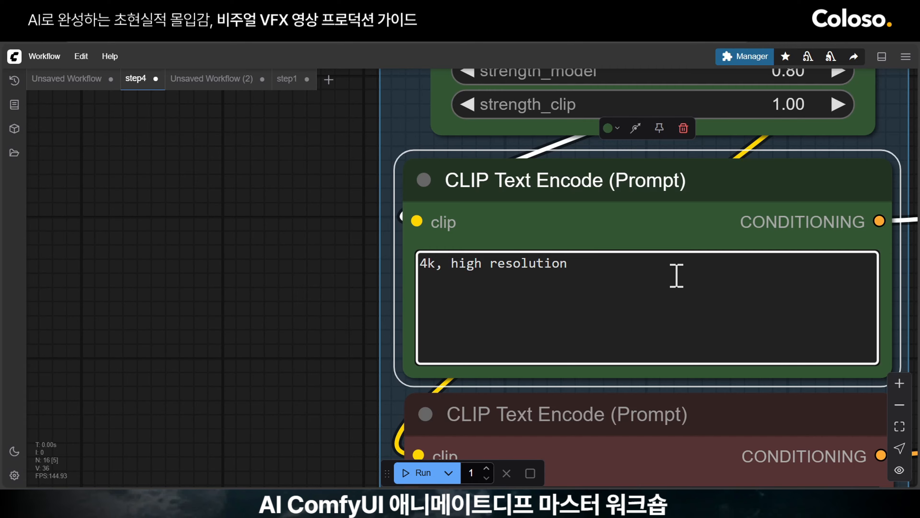
scroll(296, 344, "down", 10)
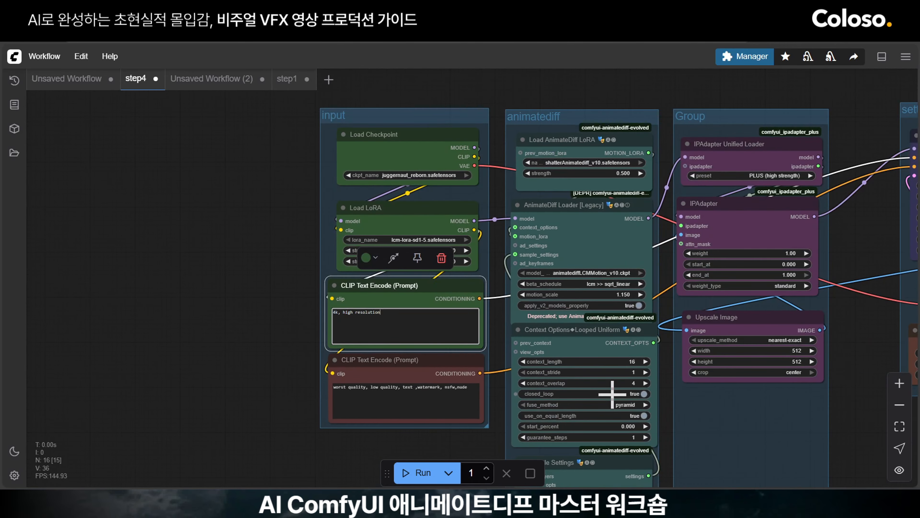
Choose 3image as the new source picture for the Load Image node
left_click_drag(847, 400, 289, 222)
scroll(347, 289, "down", 4)
left_click_drag(421, 291, 397, 347)
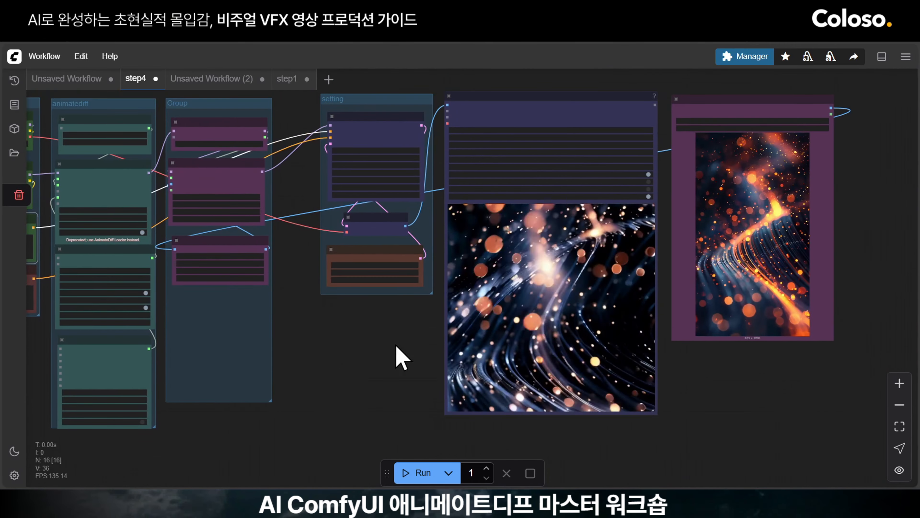
scroll(771, 114, "up", 3)
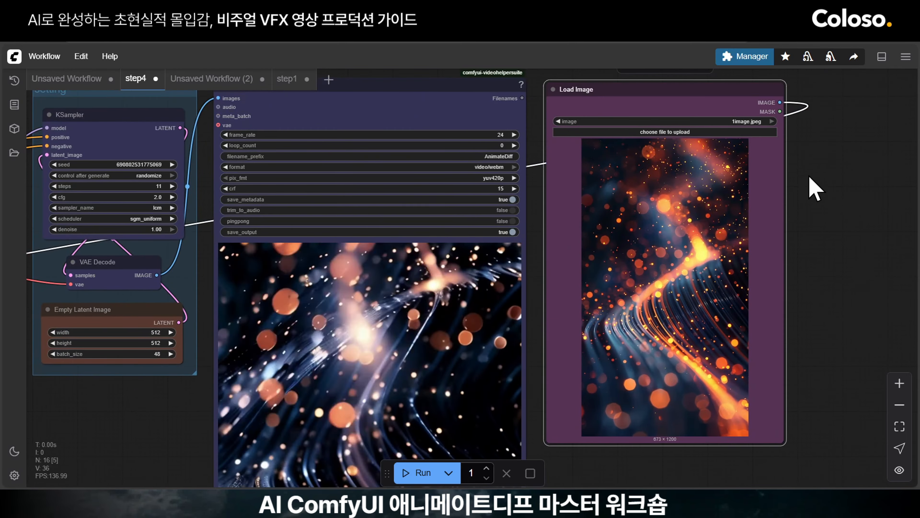
left_click(663, 133)
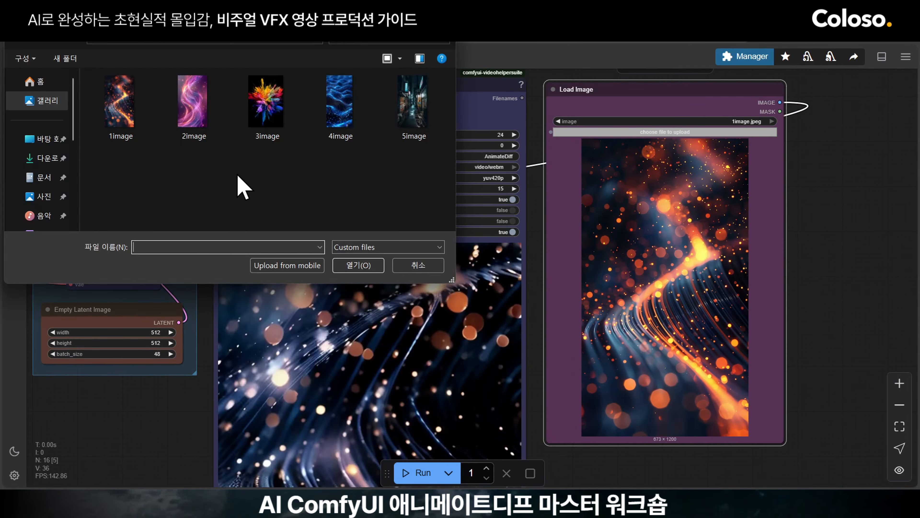
left_click(267, 109)
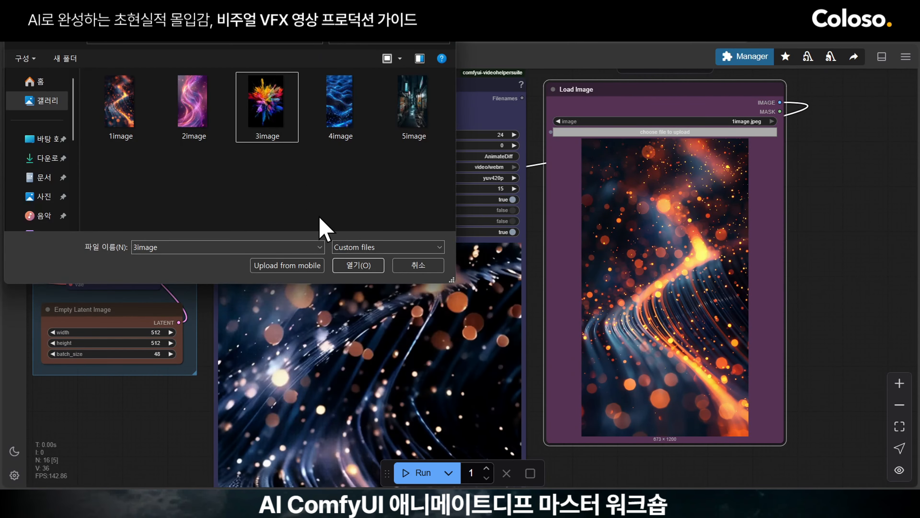